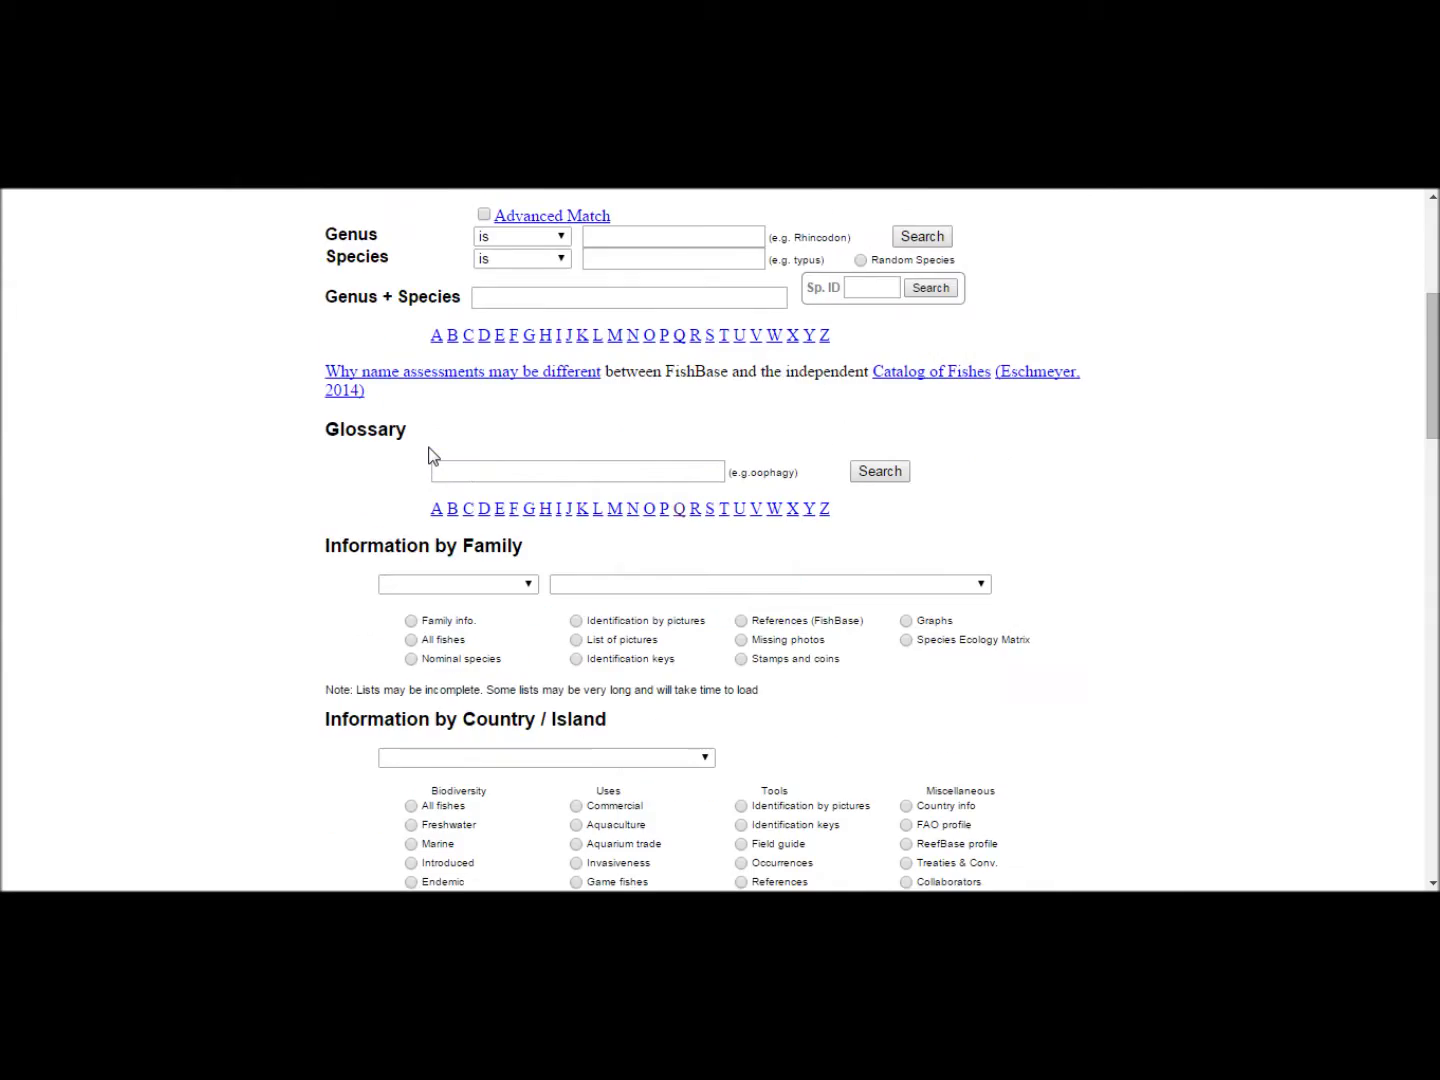
scroll(430, 447, down, 1)
Open the FishBase marine fishes checklist for Hawaii (USA)
click(418, 550)
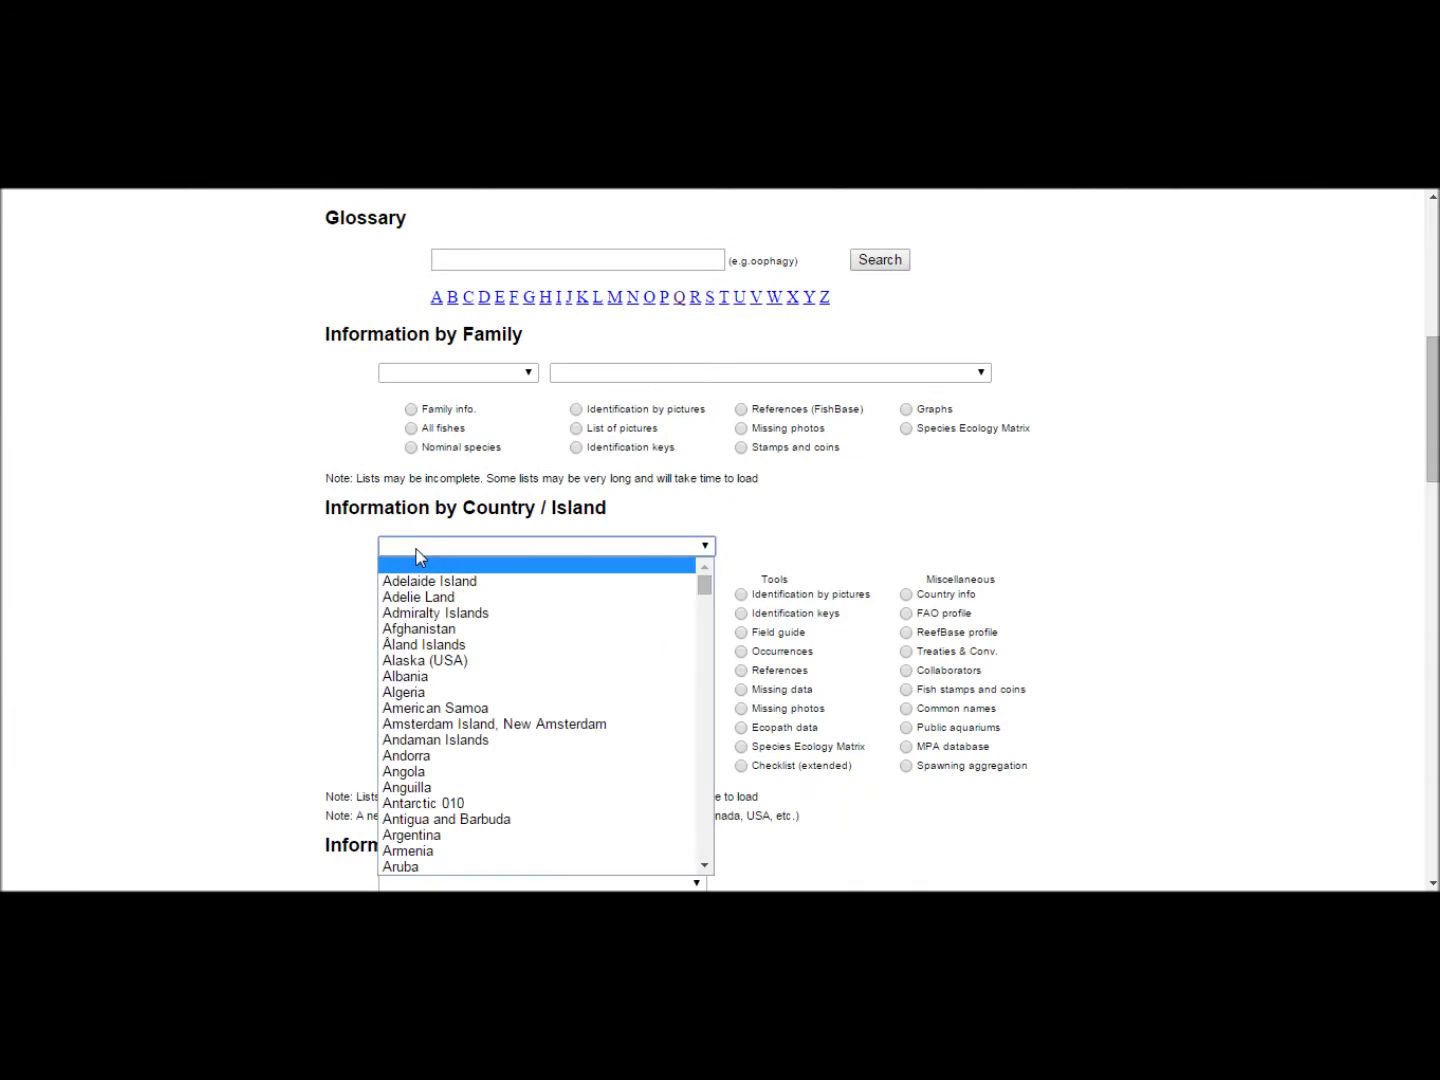
click(489, 869)
click(410, 632)
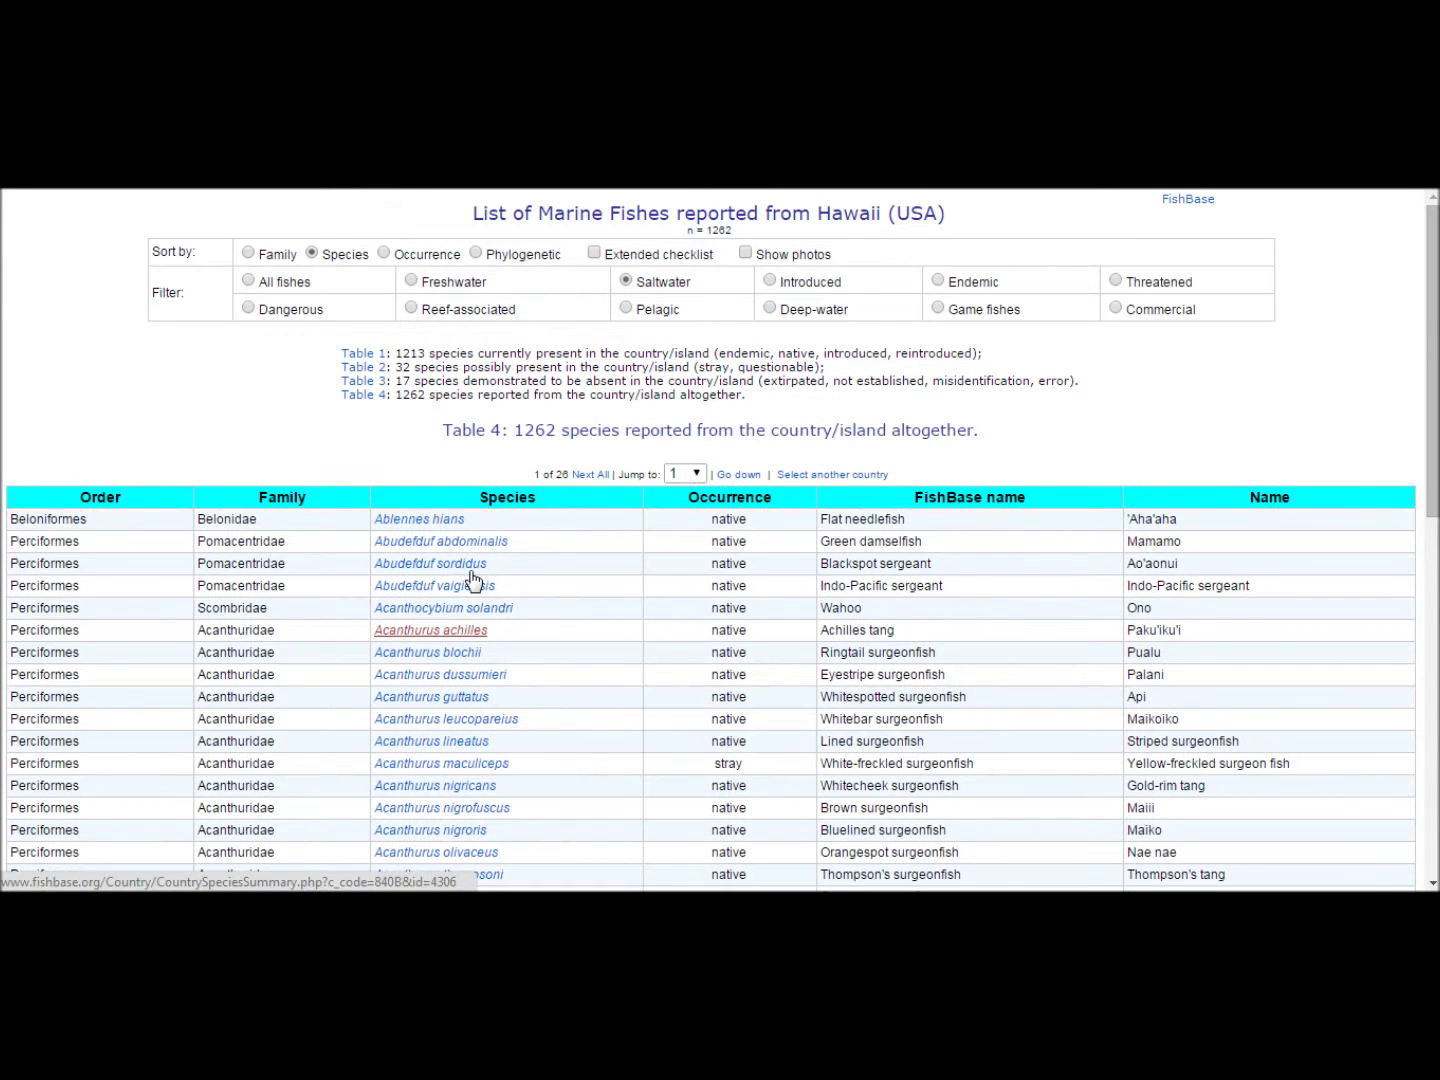
Limit the list to the 1213 species currently present, highlighting the species count and 25-page total
drag(586, 353, 480, 353)
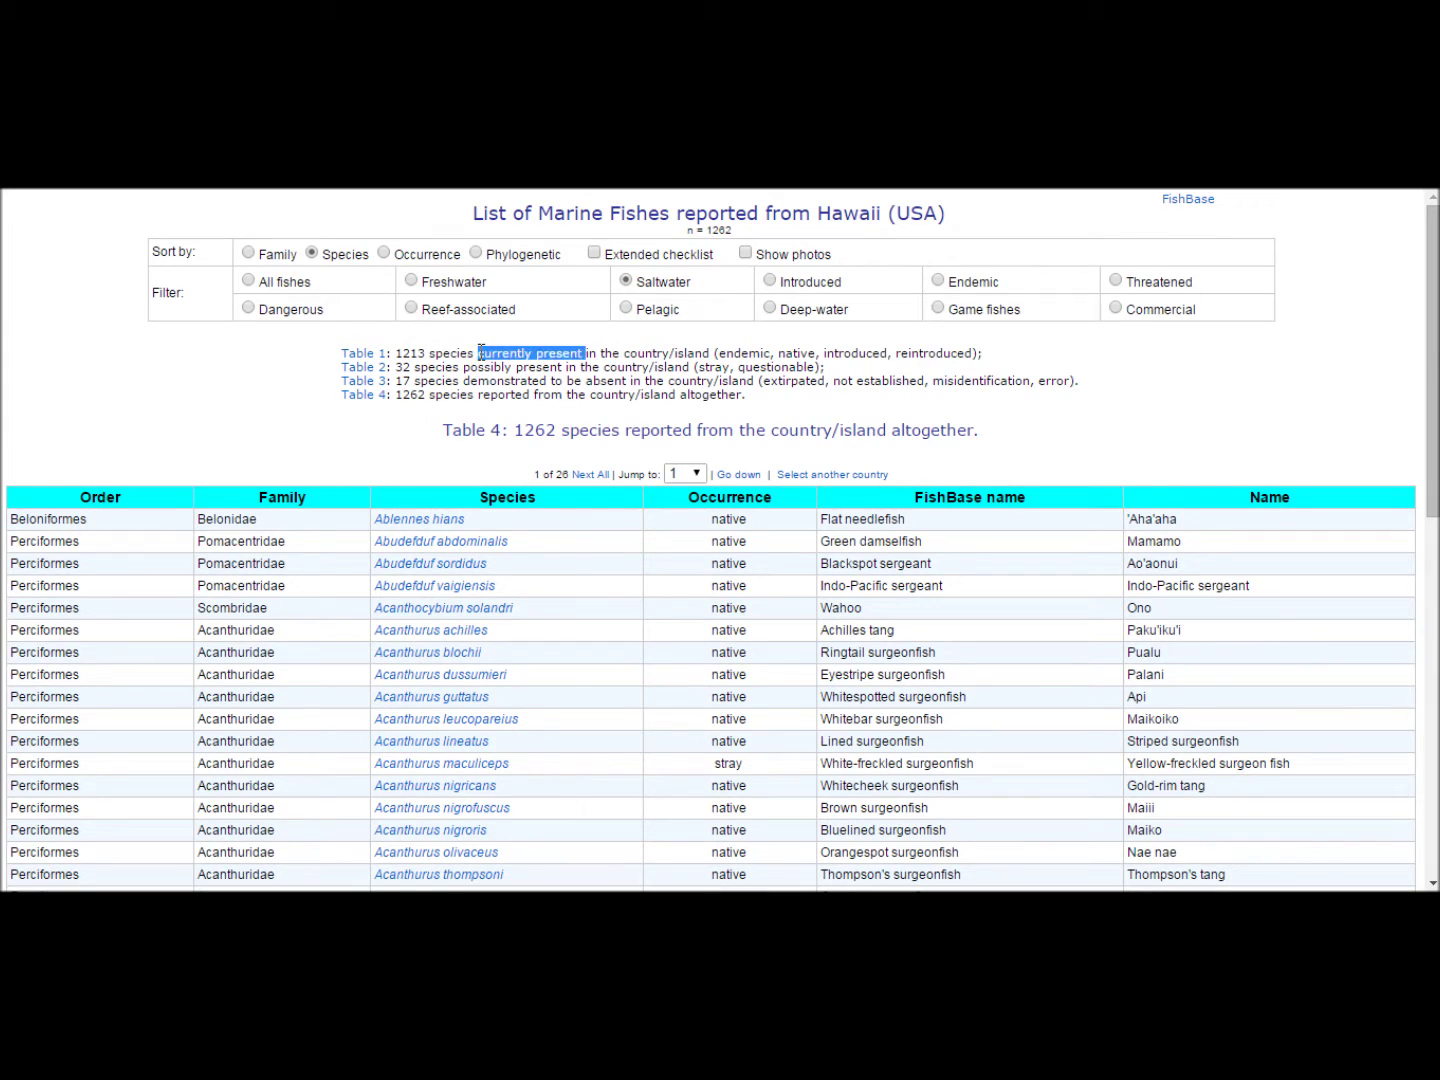
click(357, 355)
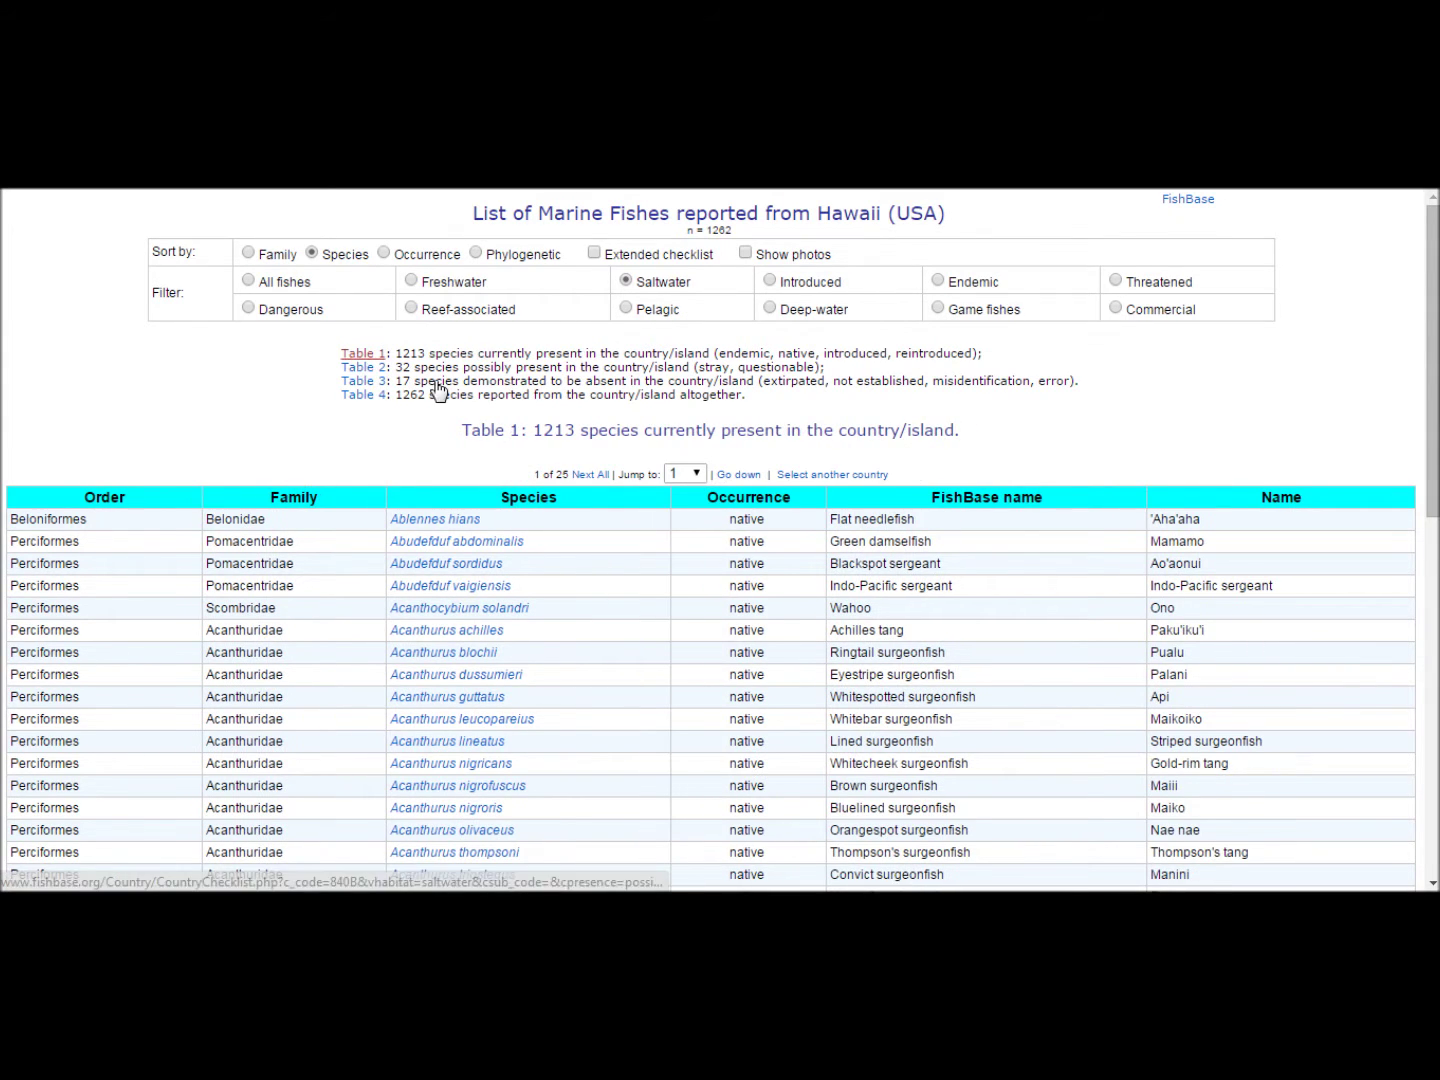
drag(528, 430, 576, 433)
click(576, 432)
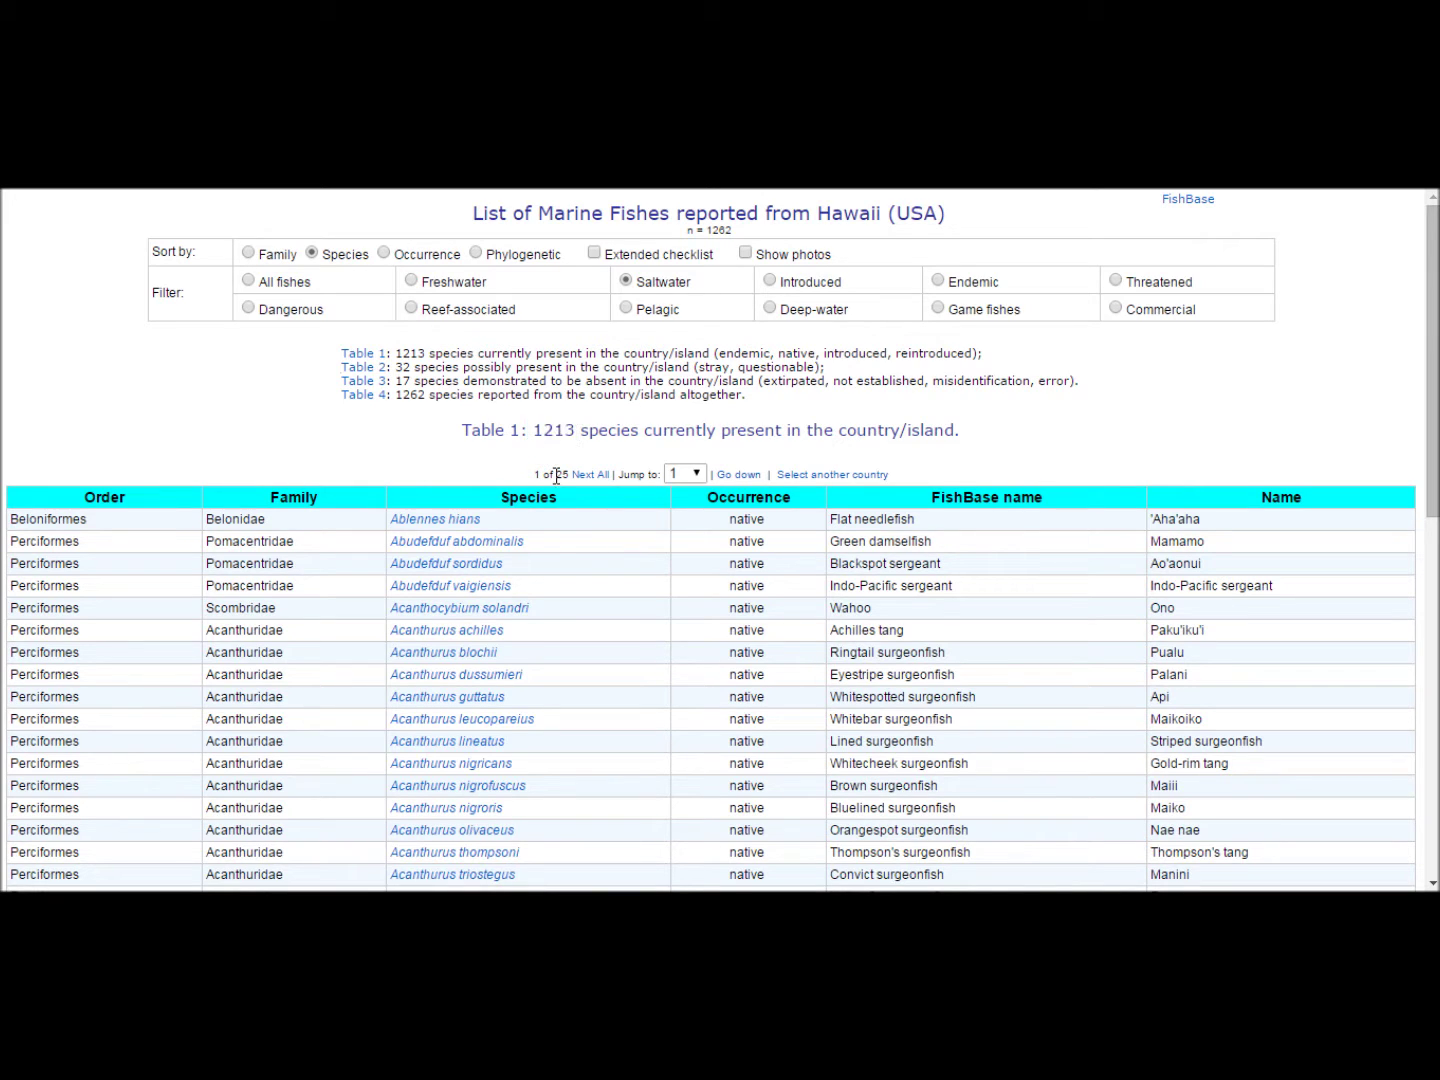
drag(532, 475, 575, 476)
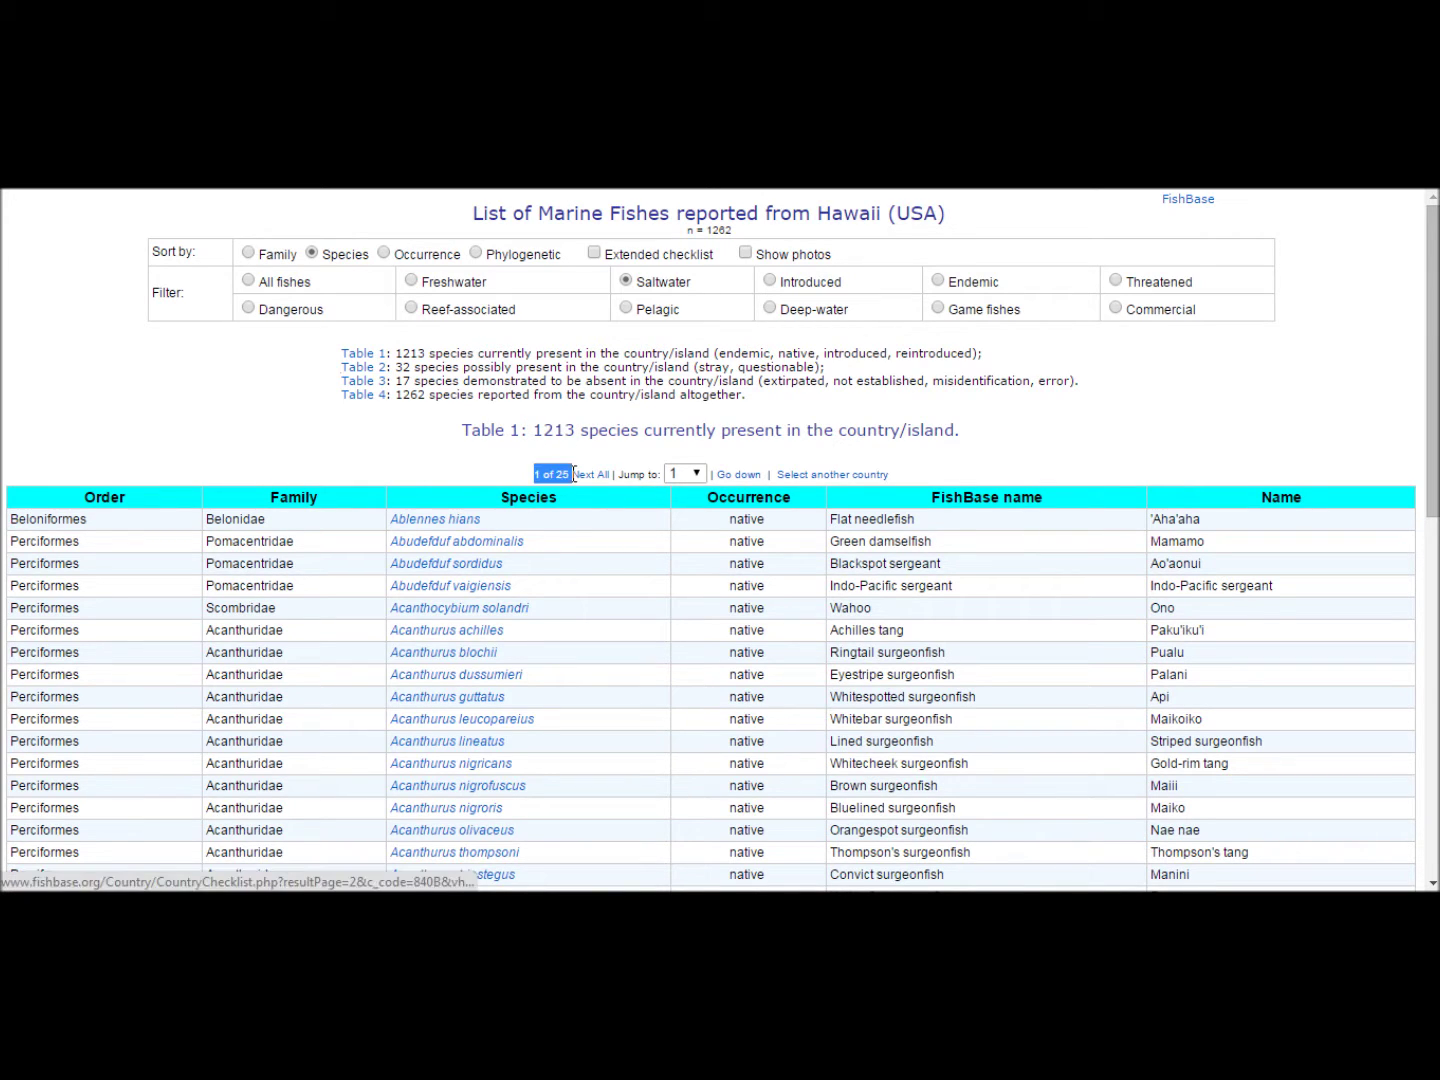
click(579, 424)
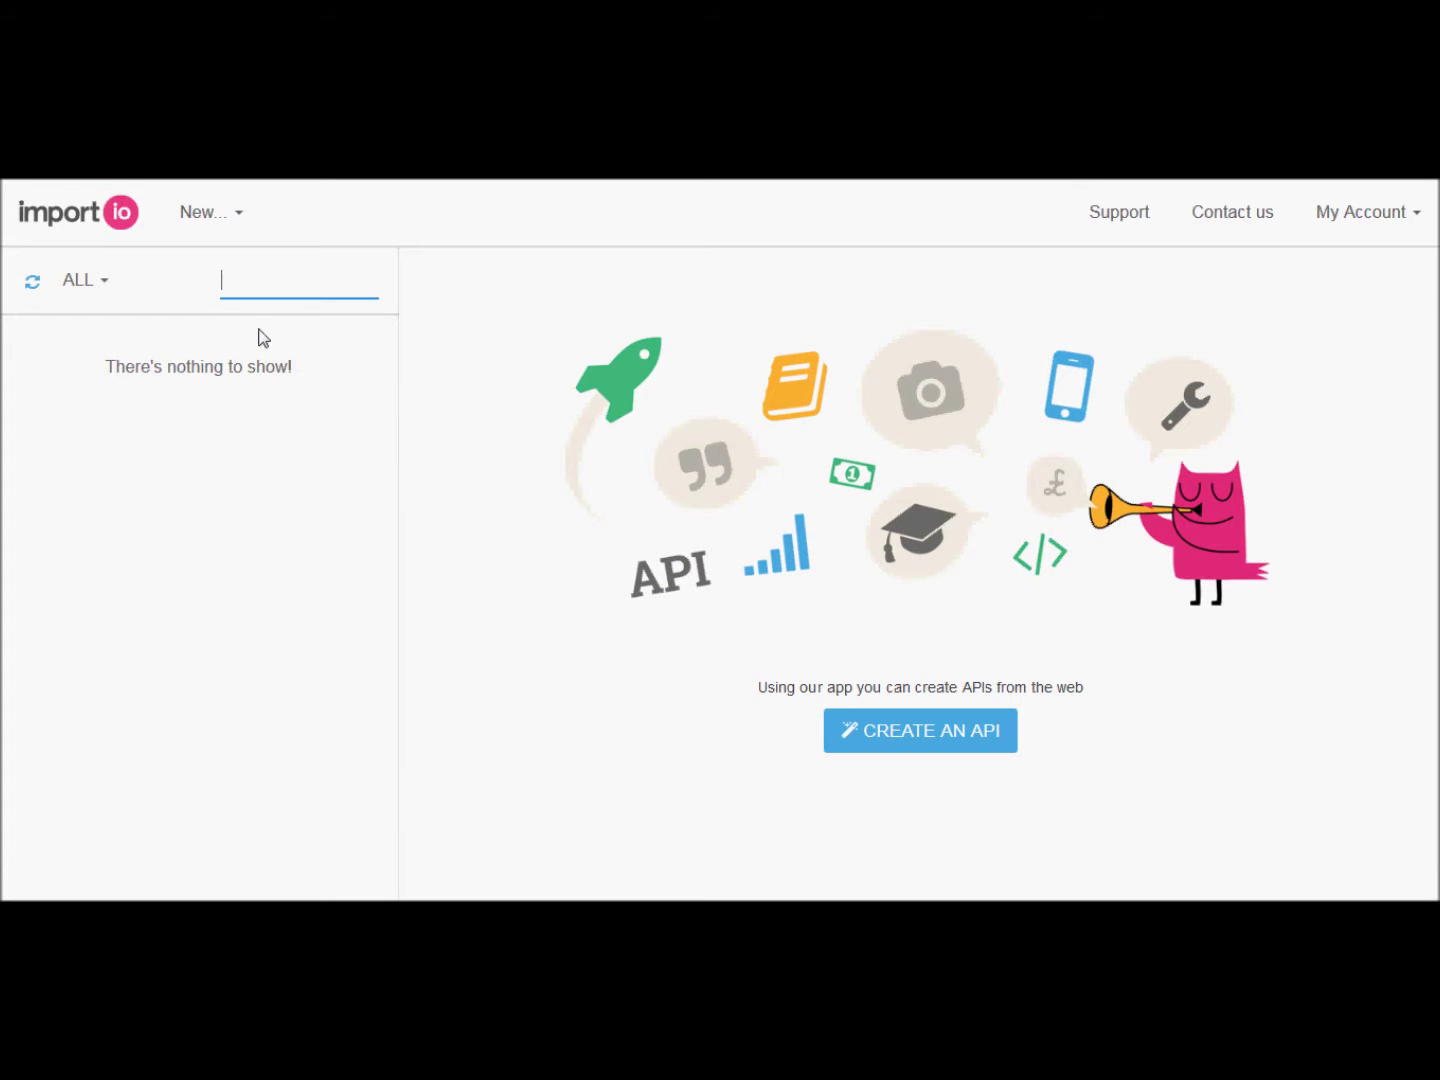
Create a new Crawler from the New... menu in import.io
click(246, 223)
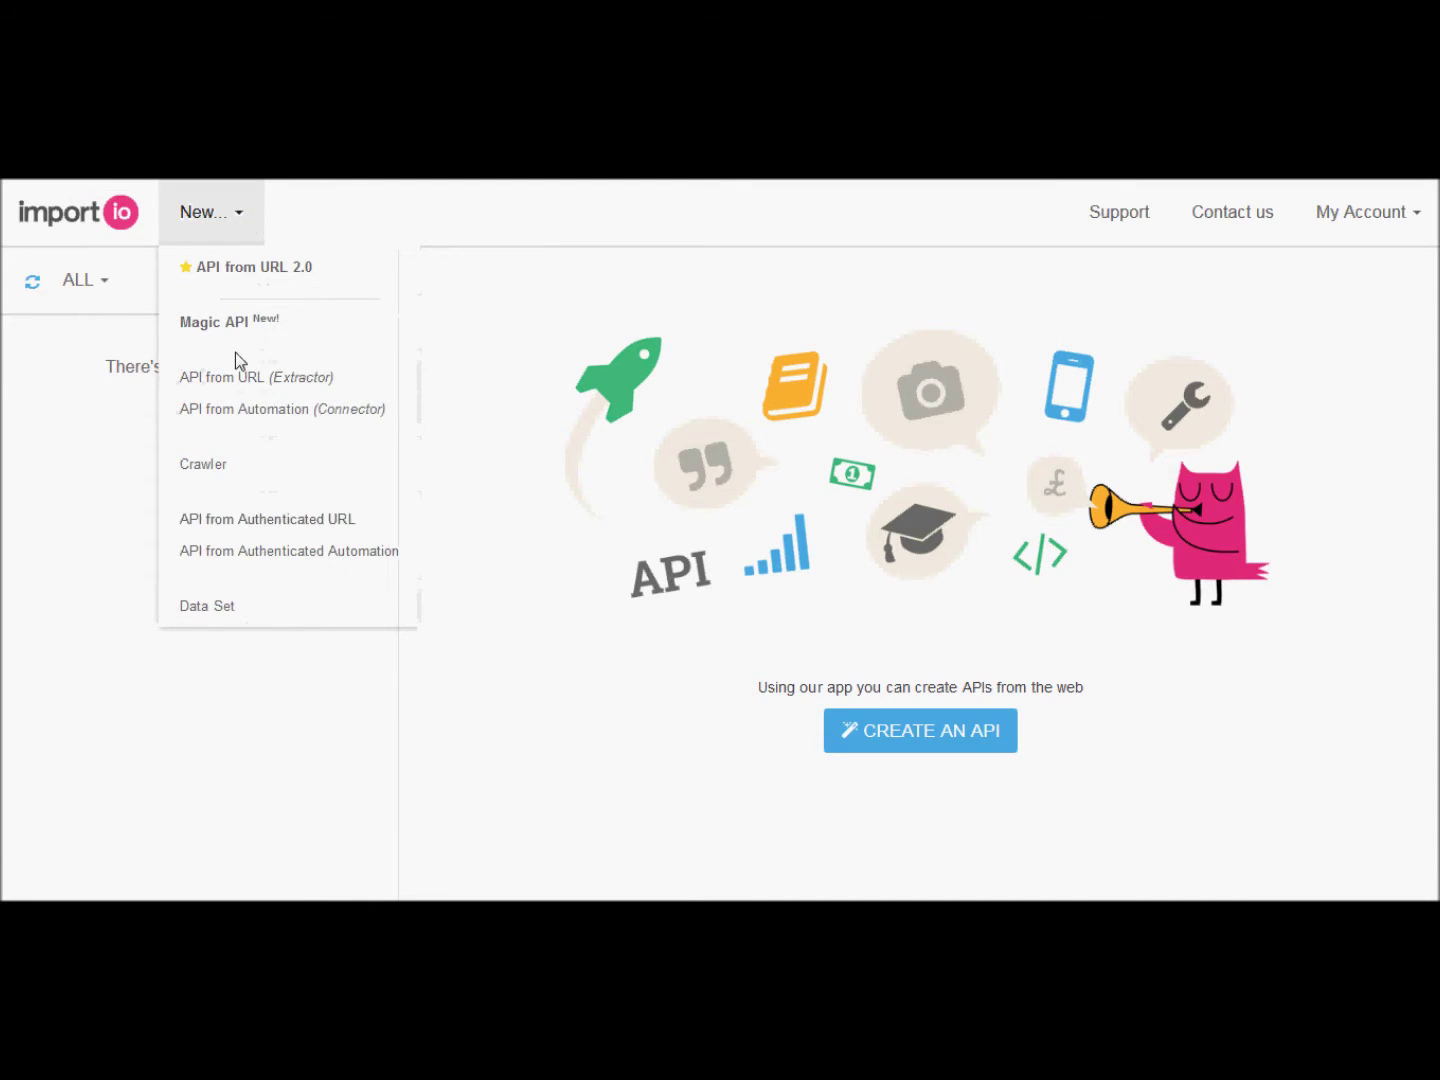
click(248, 465)
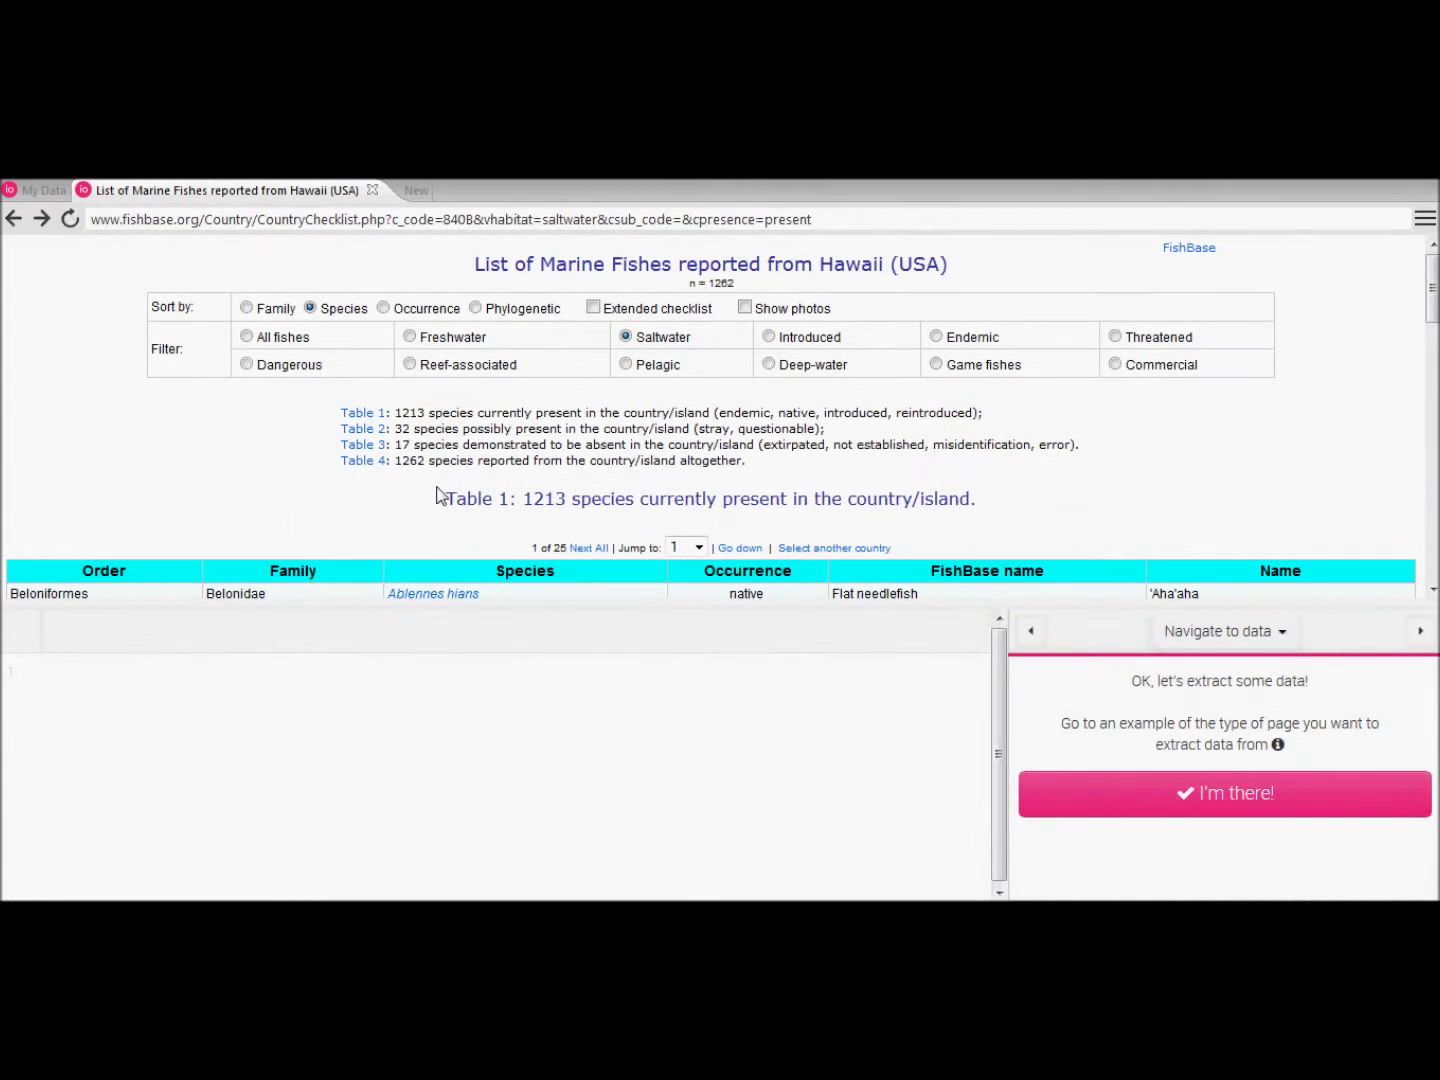
Confirm the FishBase page, auto-detect optimal settings, and set rows per page to Multiple
scroll(406, 511, down, 3)
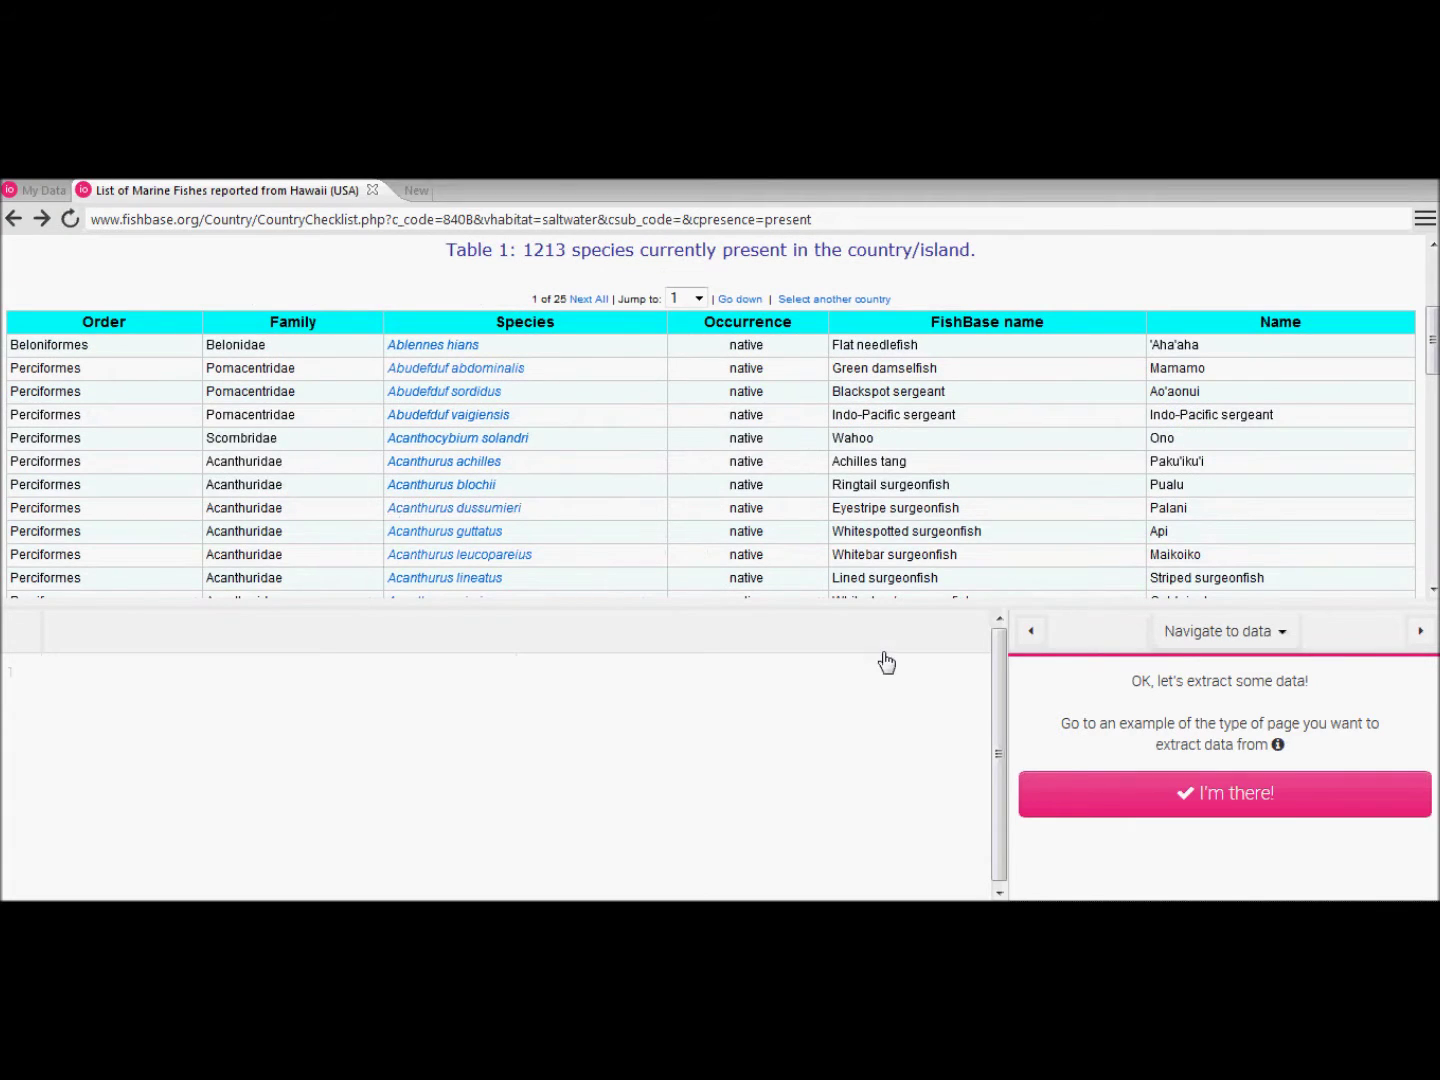
click(1166, 806)
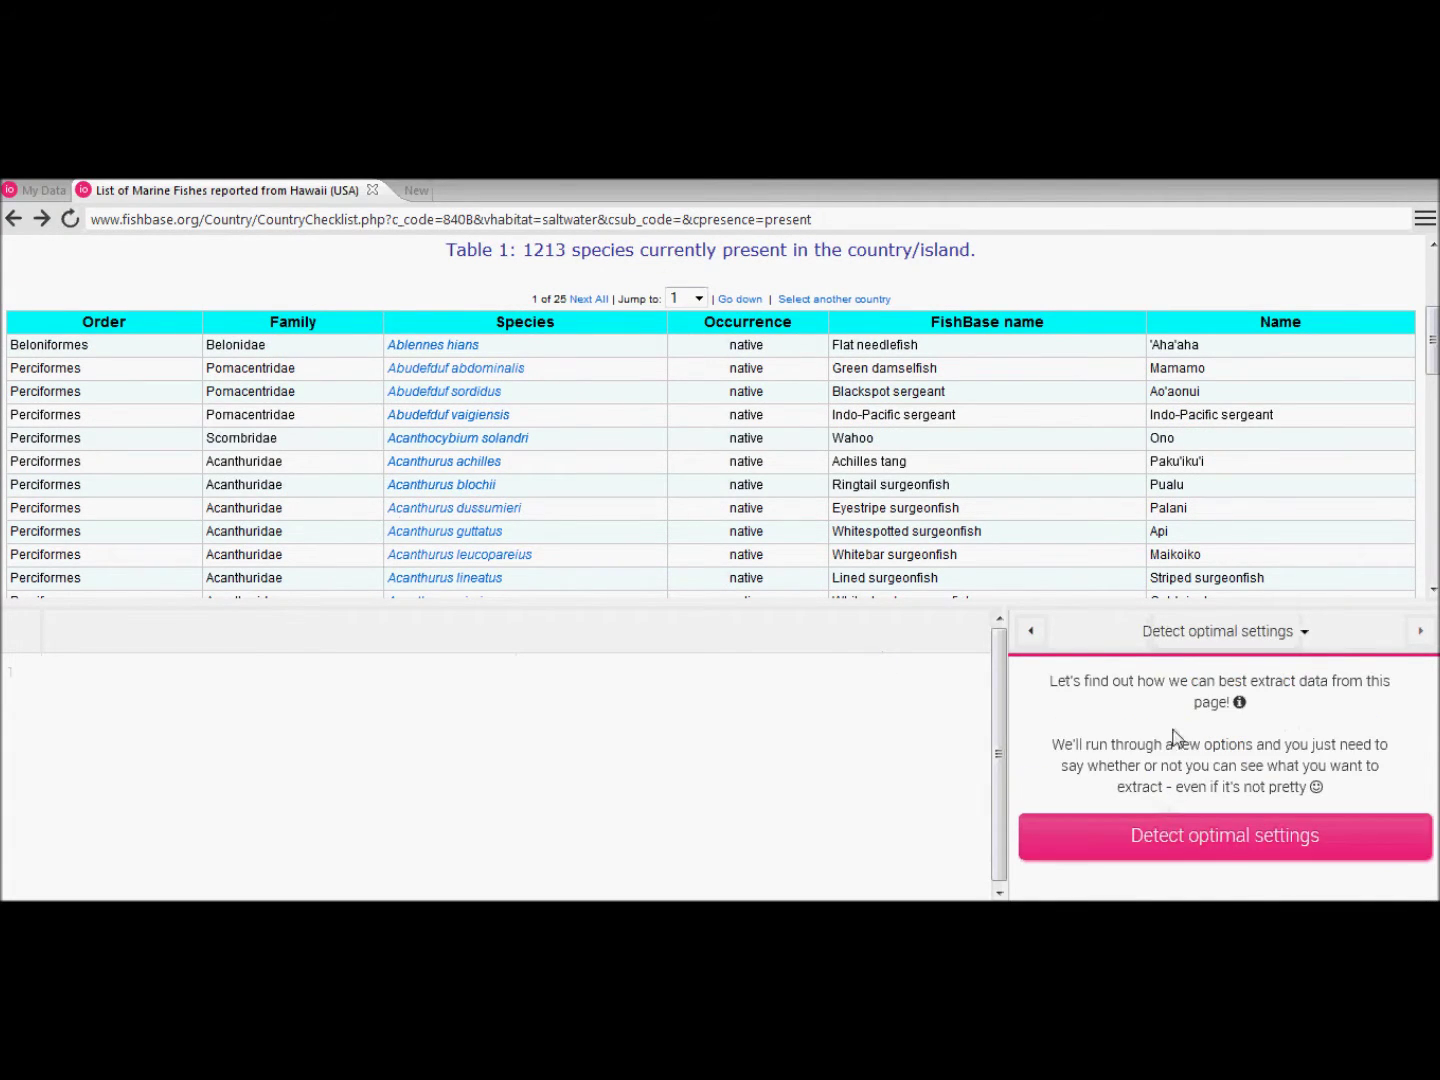
click(1178, 834)
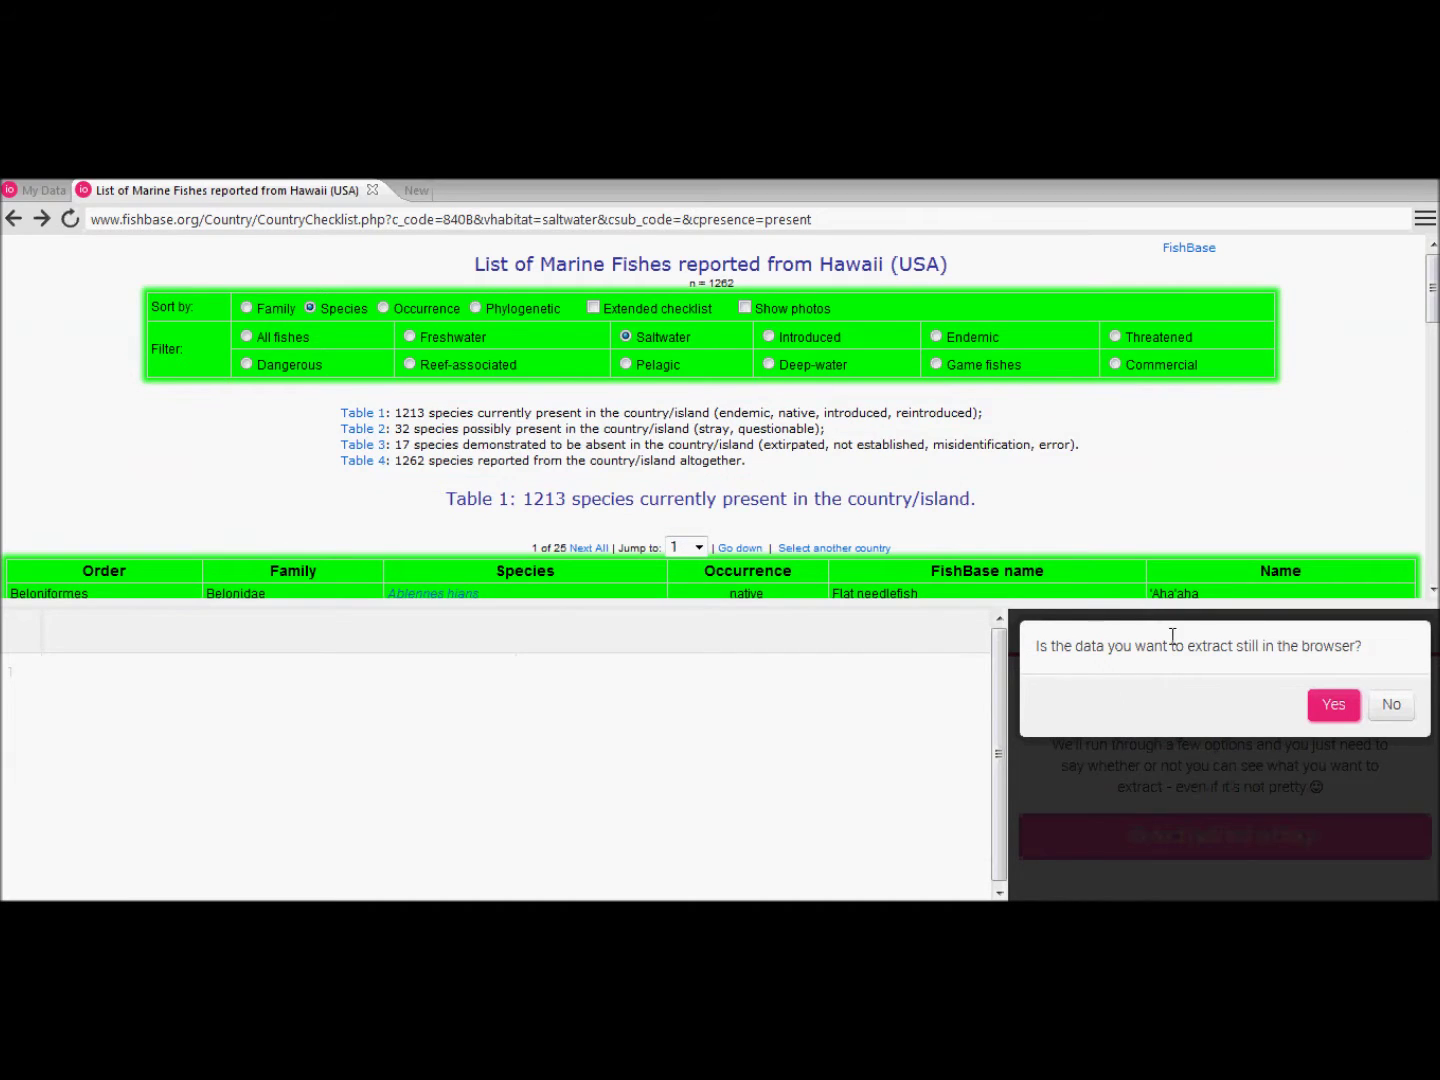
scroll(1129, 543, down, 5)
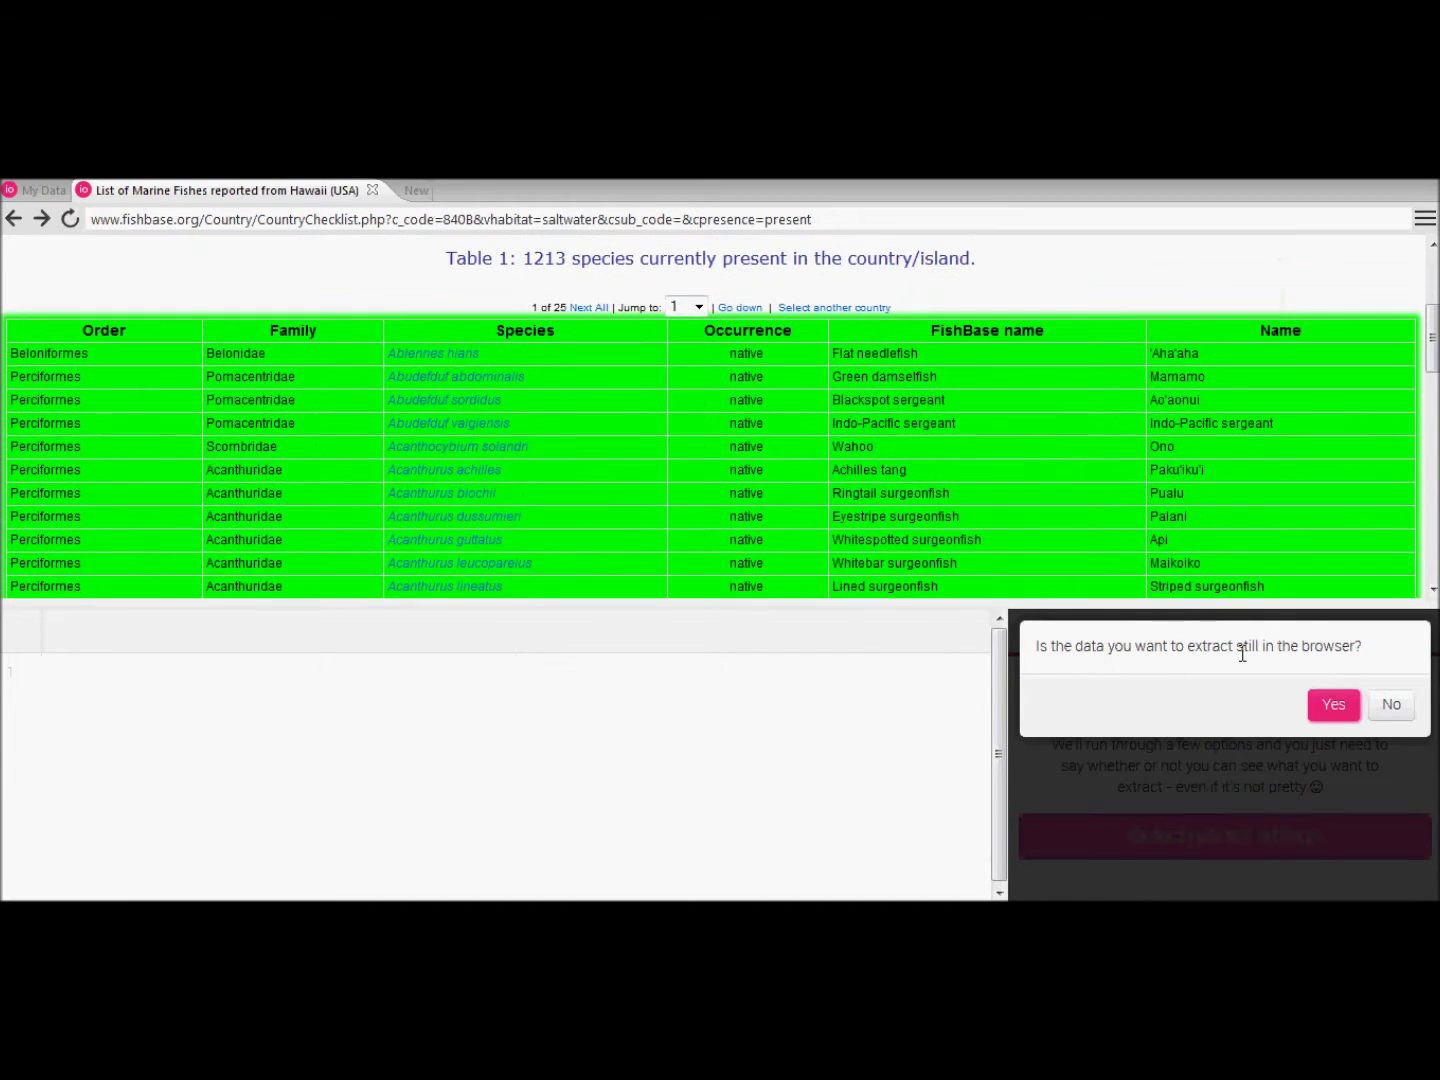
click(1331, 708)
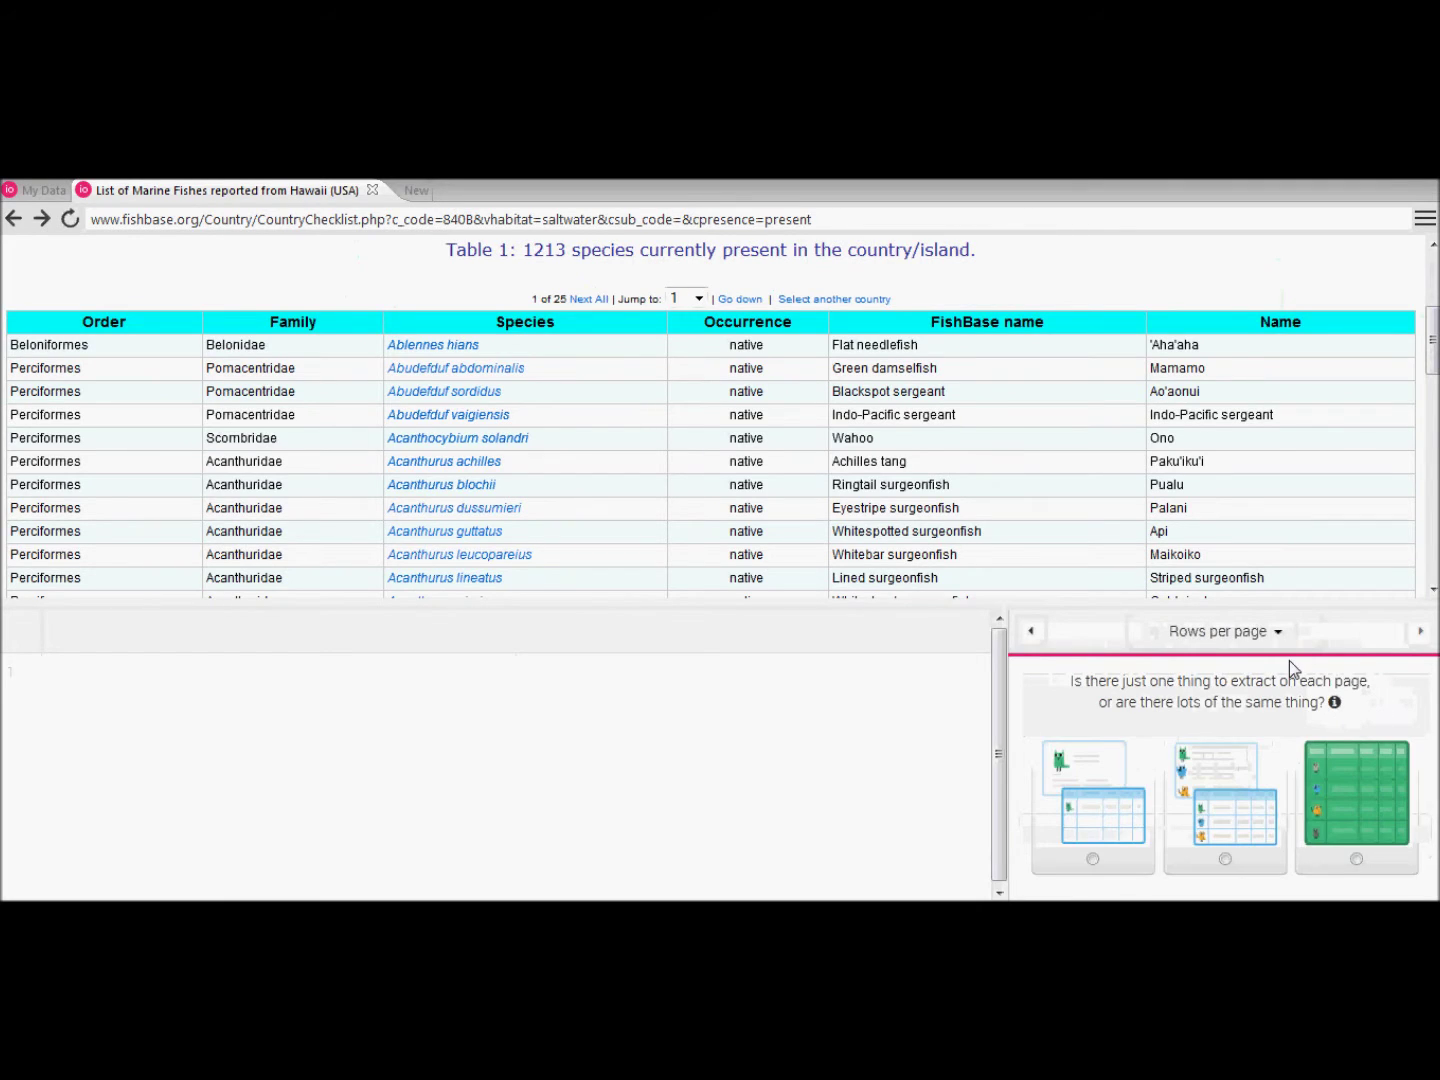
click(1240, 777)
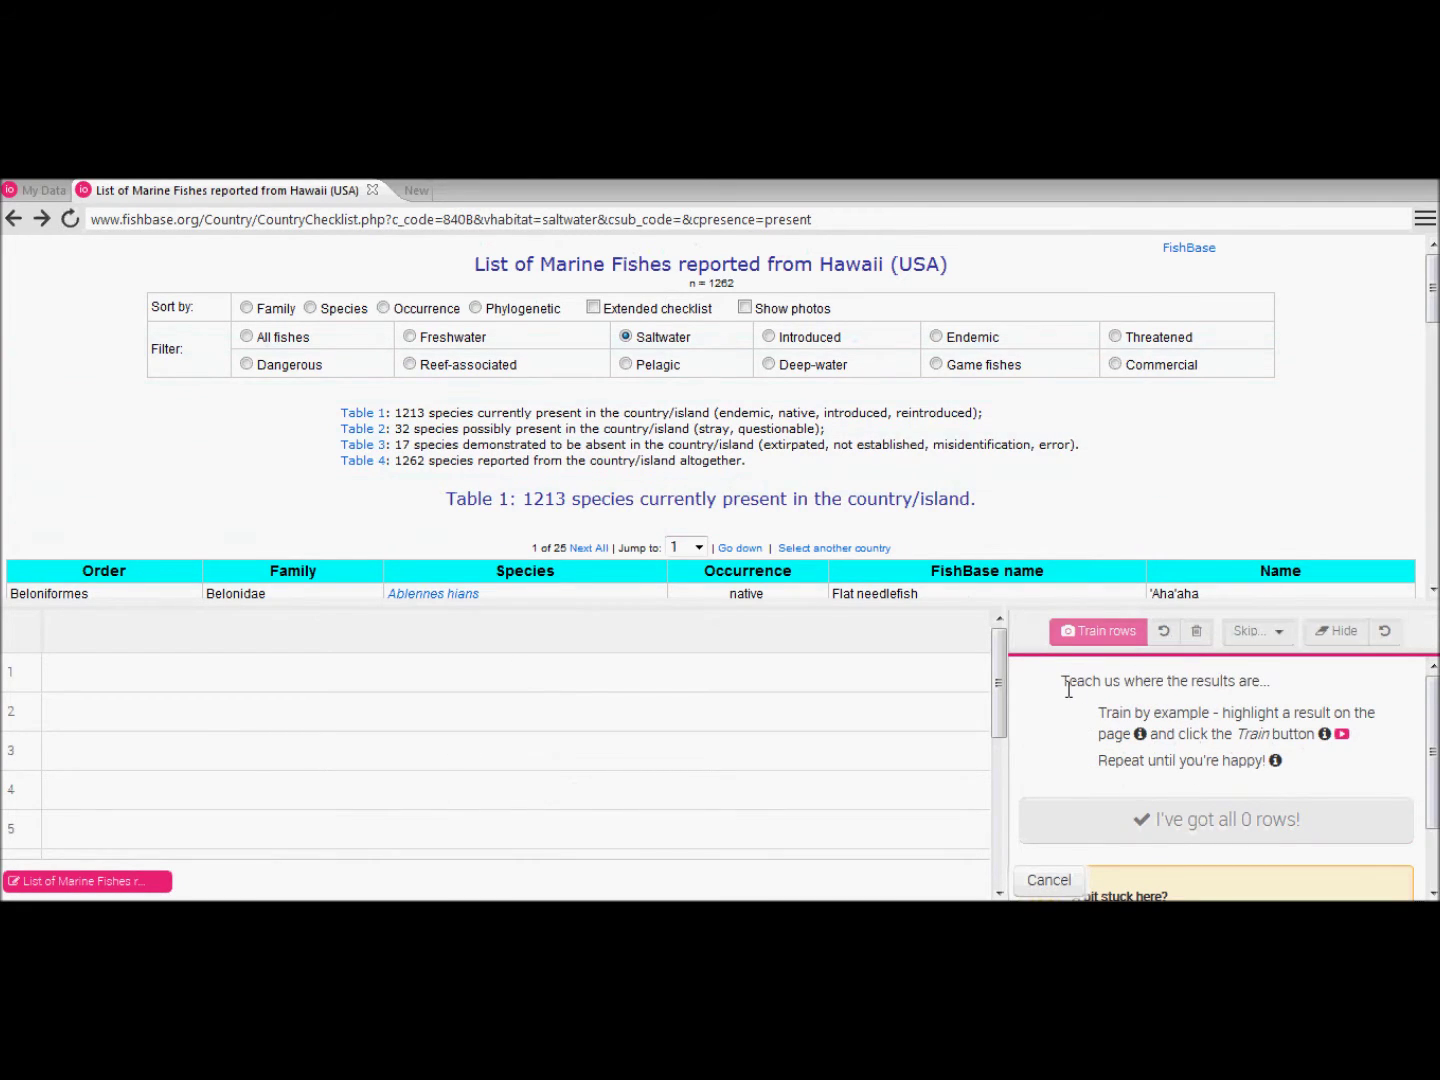
Train rows on the first two fish table rows until all 50 rows are captured
scroll(1176, 467, down, 1)
scroll(1176, 467, down, 3)
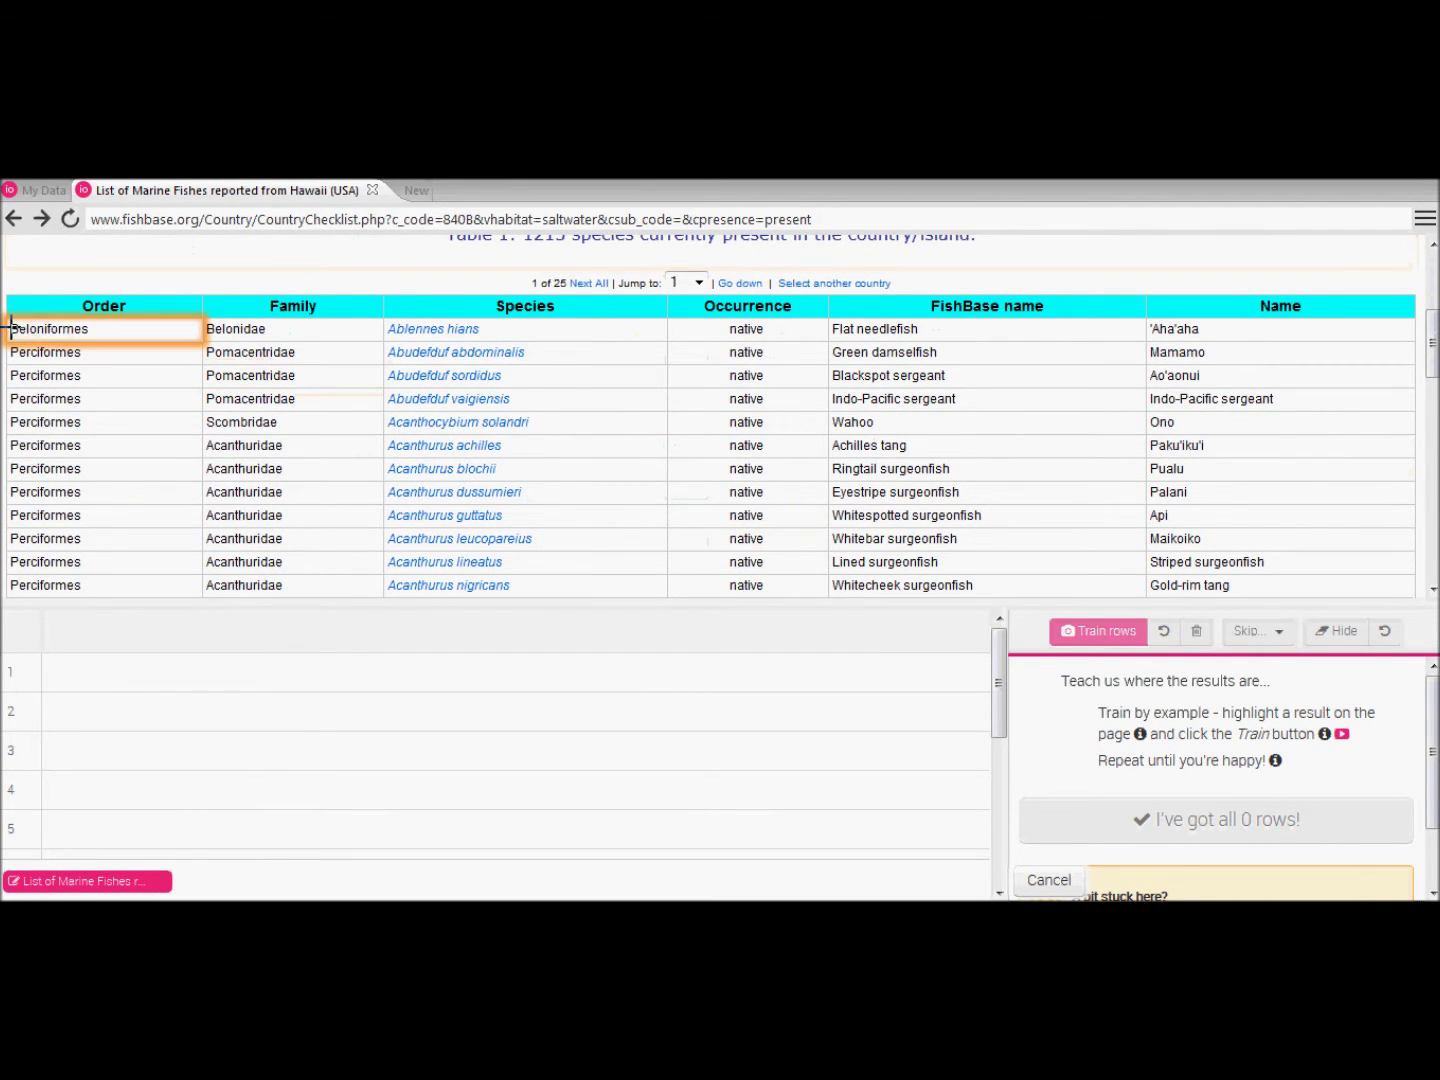
drag(10, 328, 1198, 345)
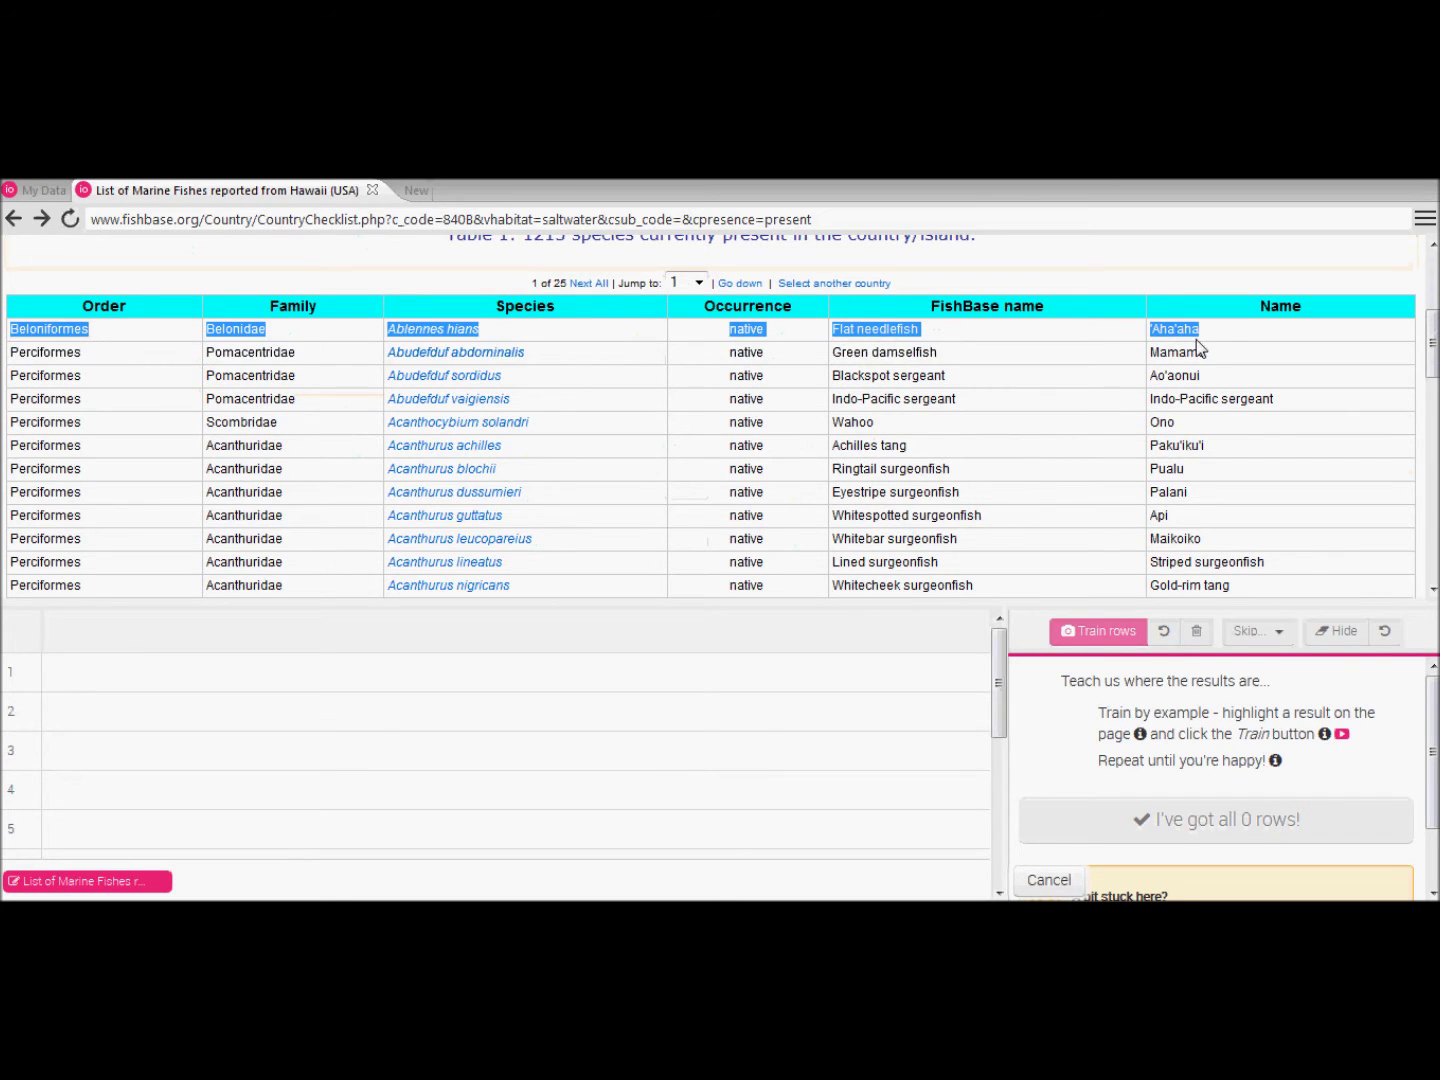
click(1070, 633)
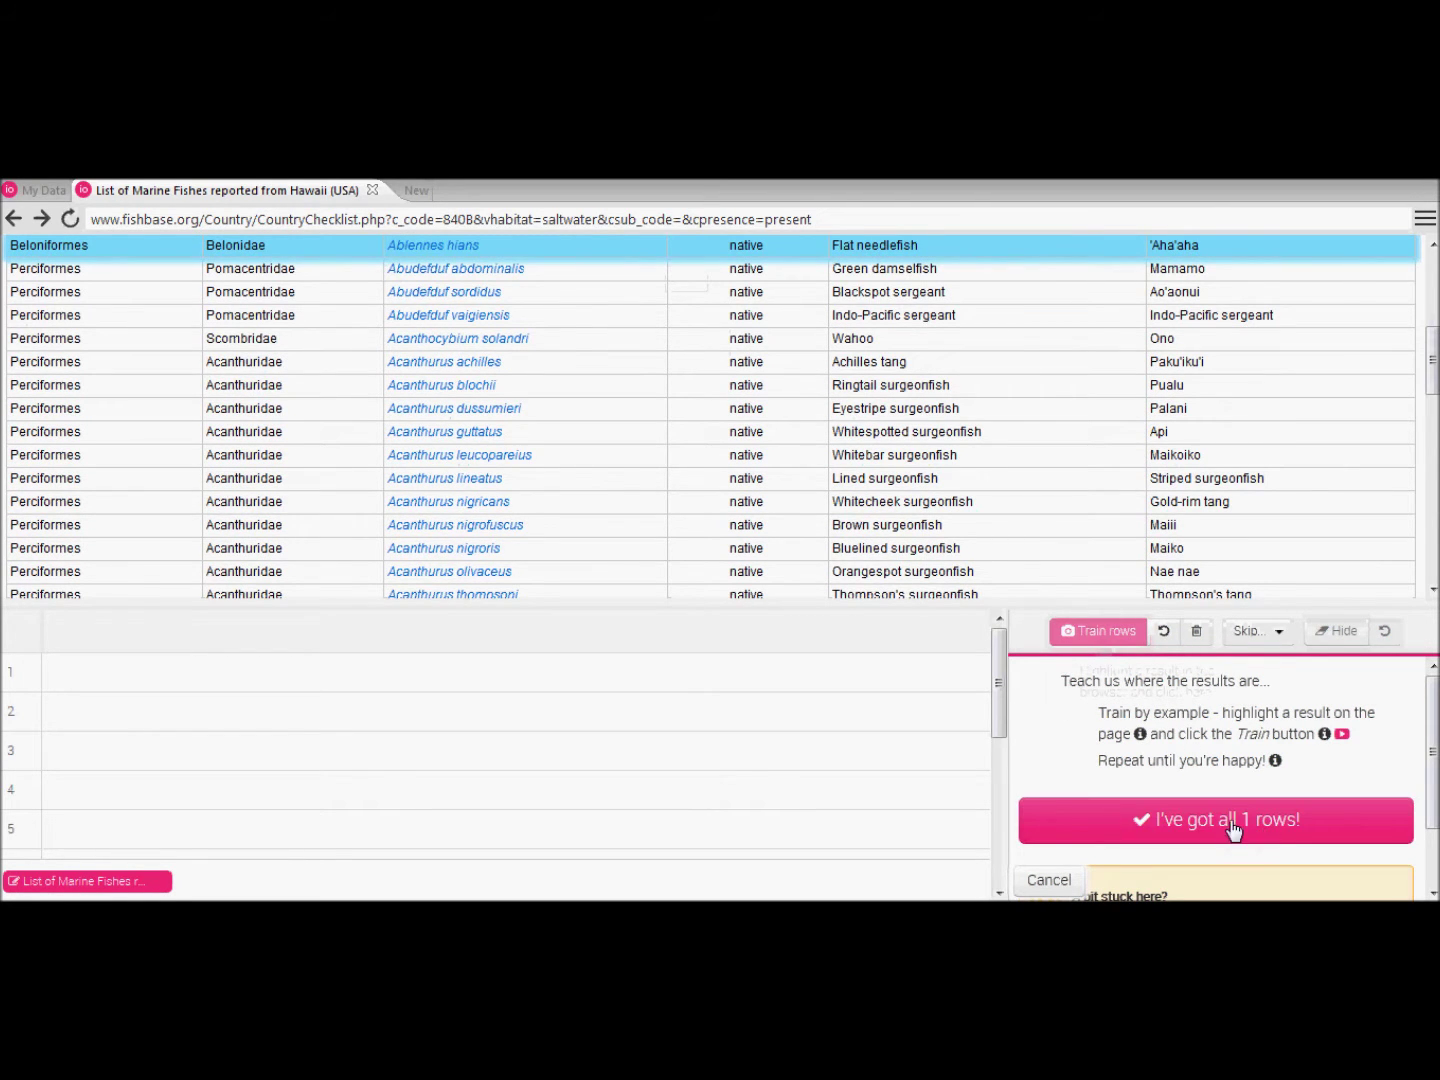
scroll(940, 450, down, 10)
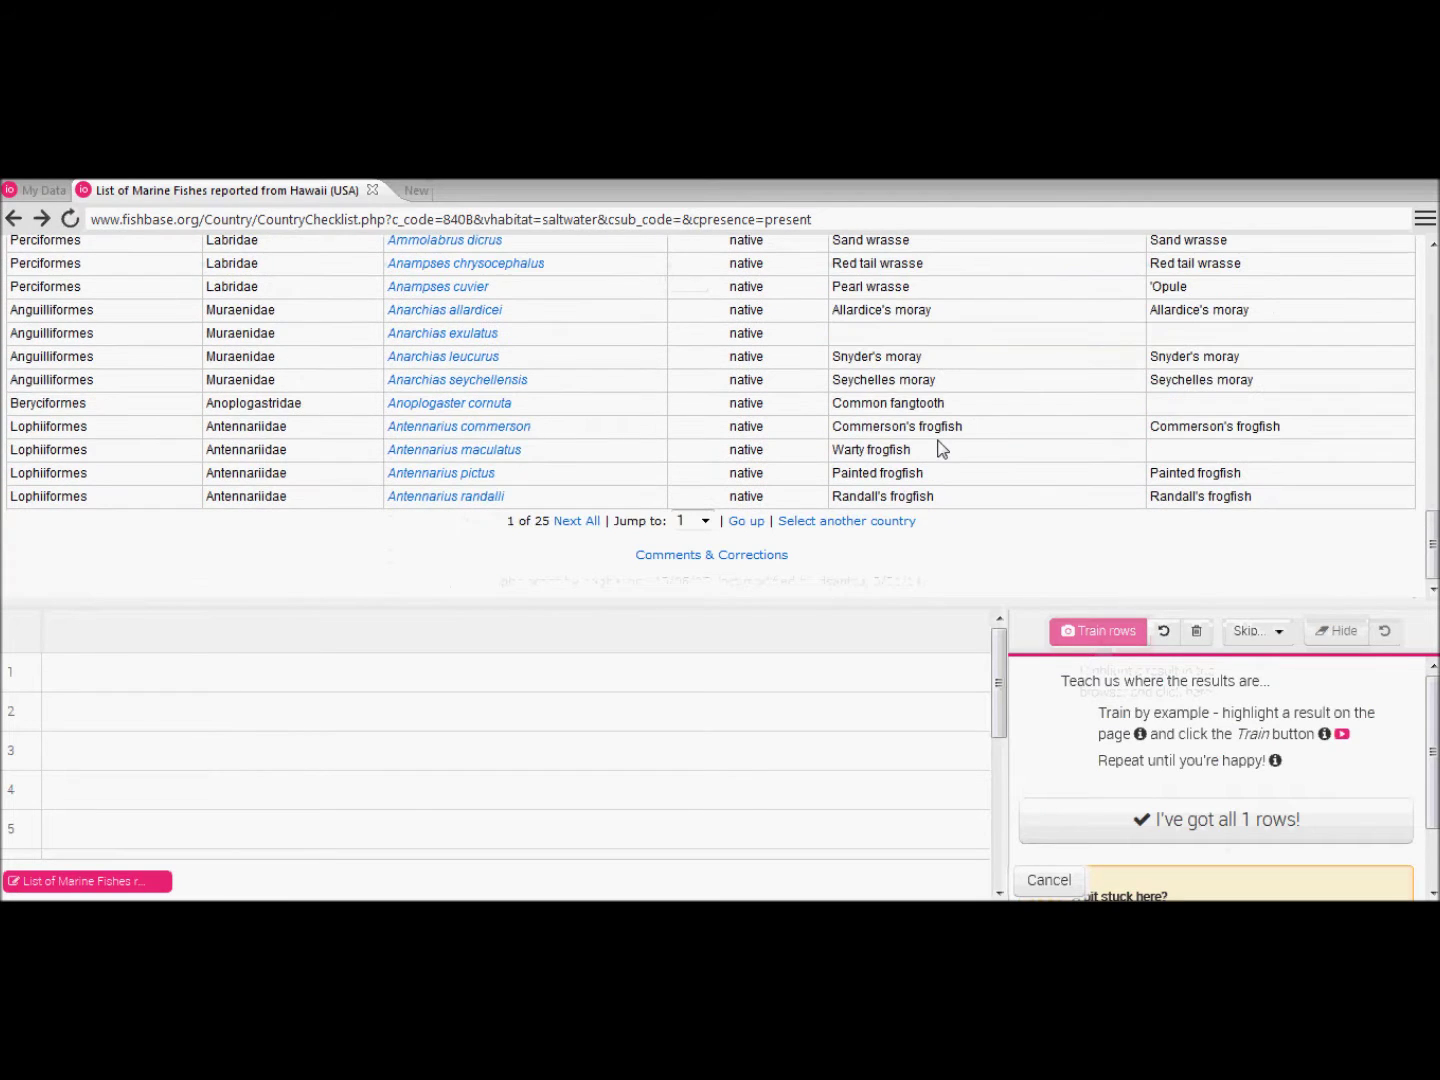
scroll(941, 450, up, 10)
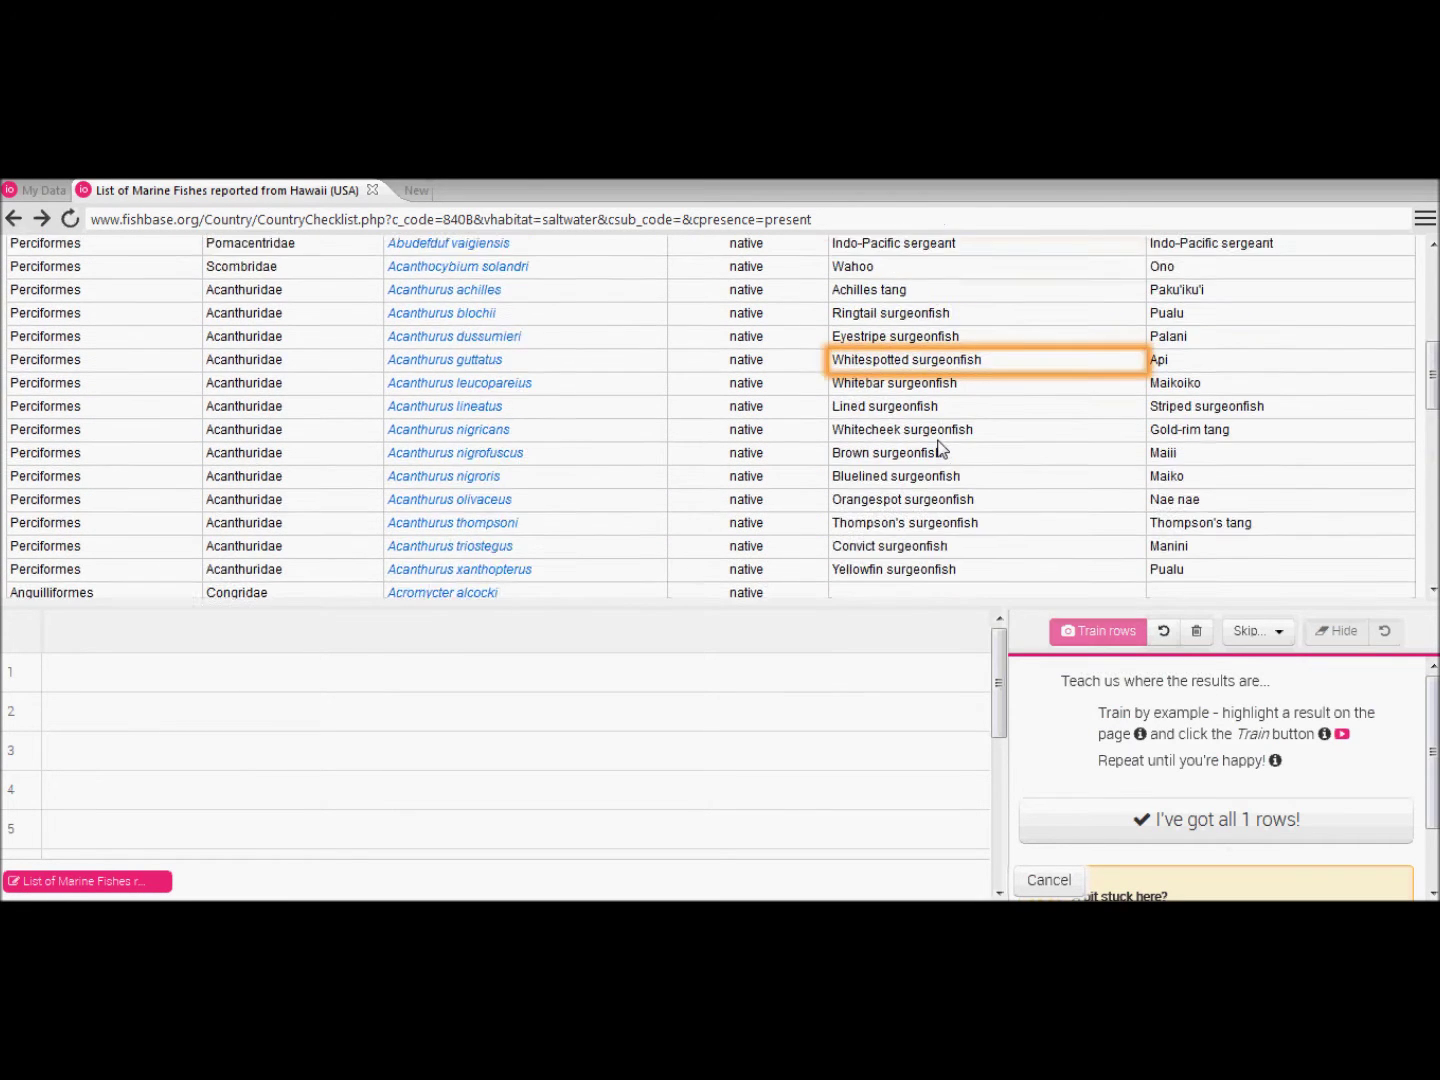
scroll(940, 450, up, 1)
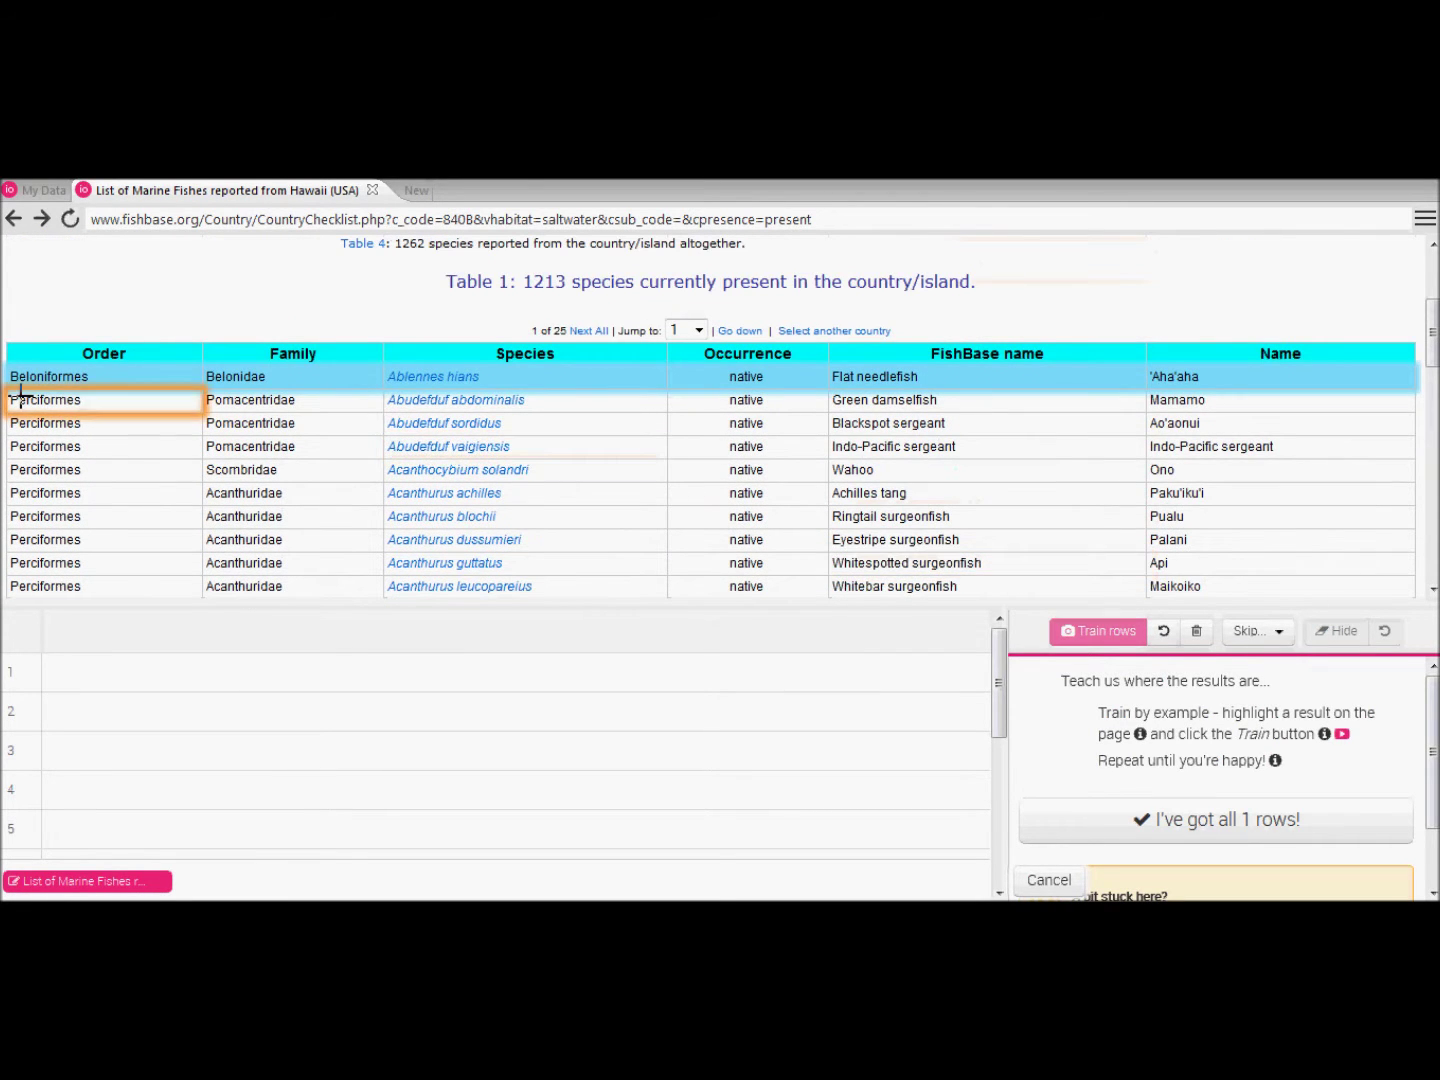
drag(8, 399, 1212, 402)
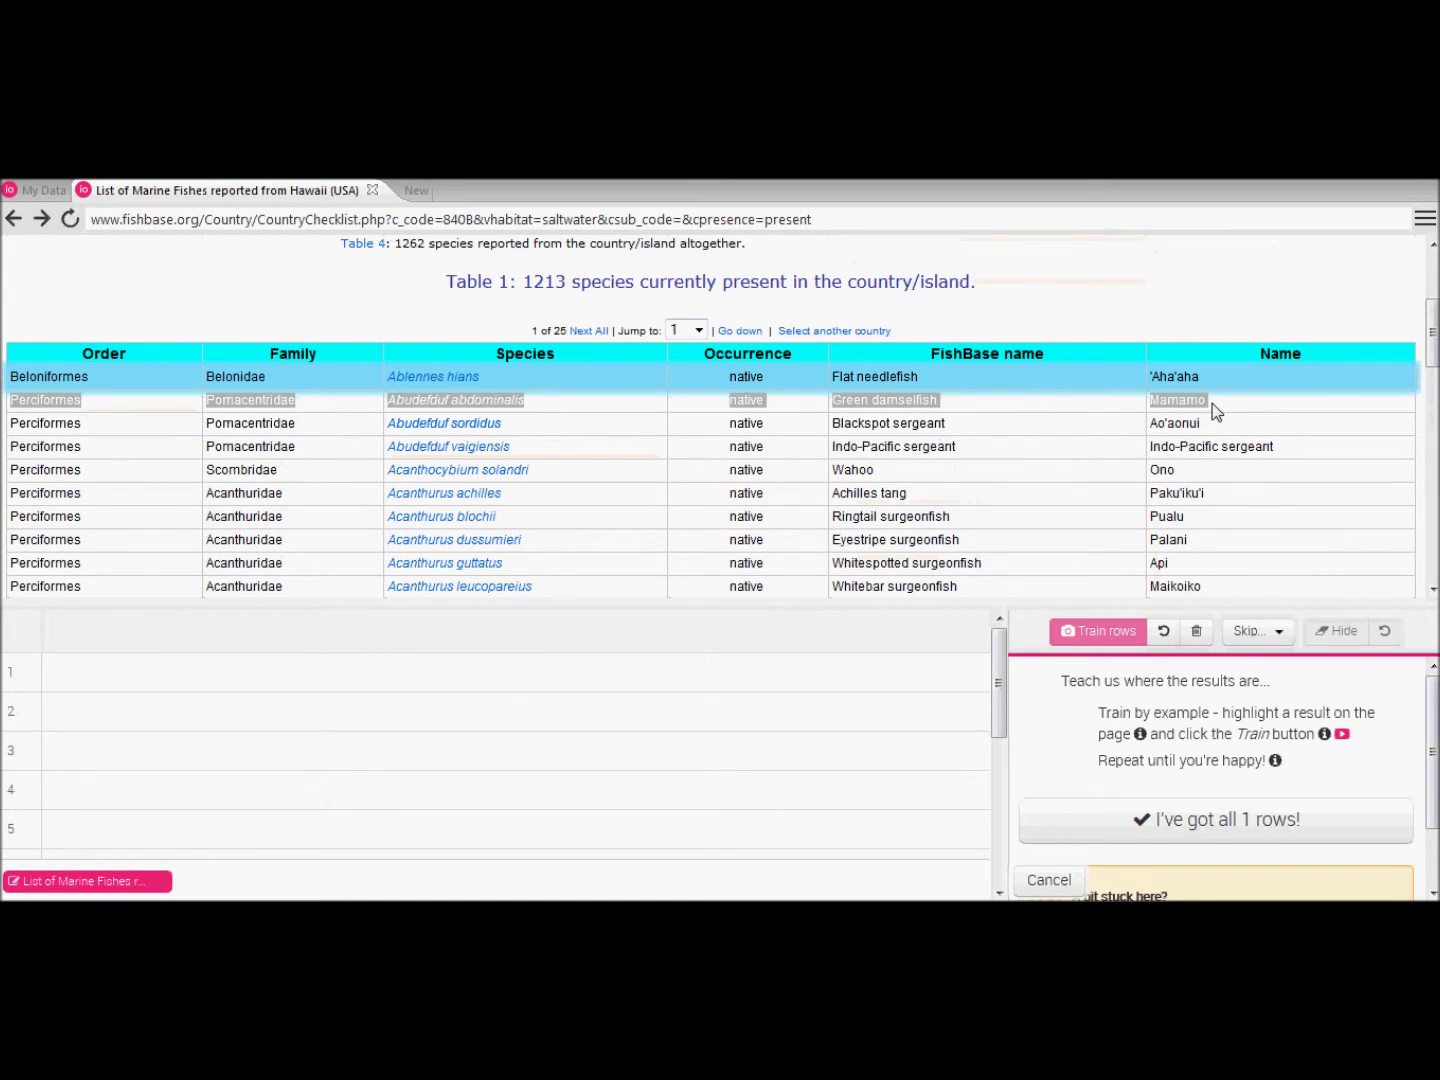
click(1122, 638)
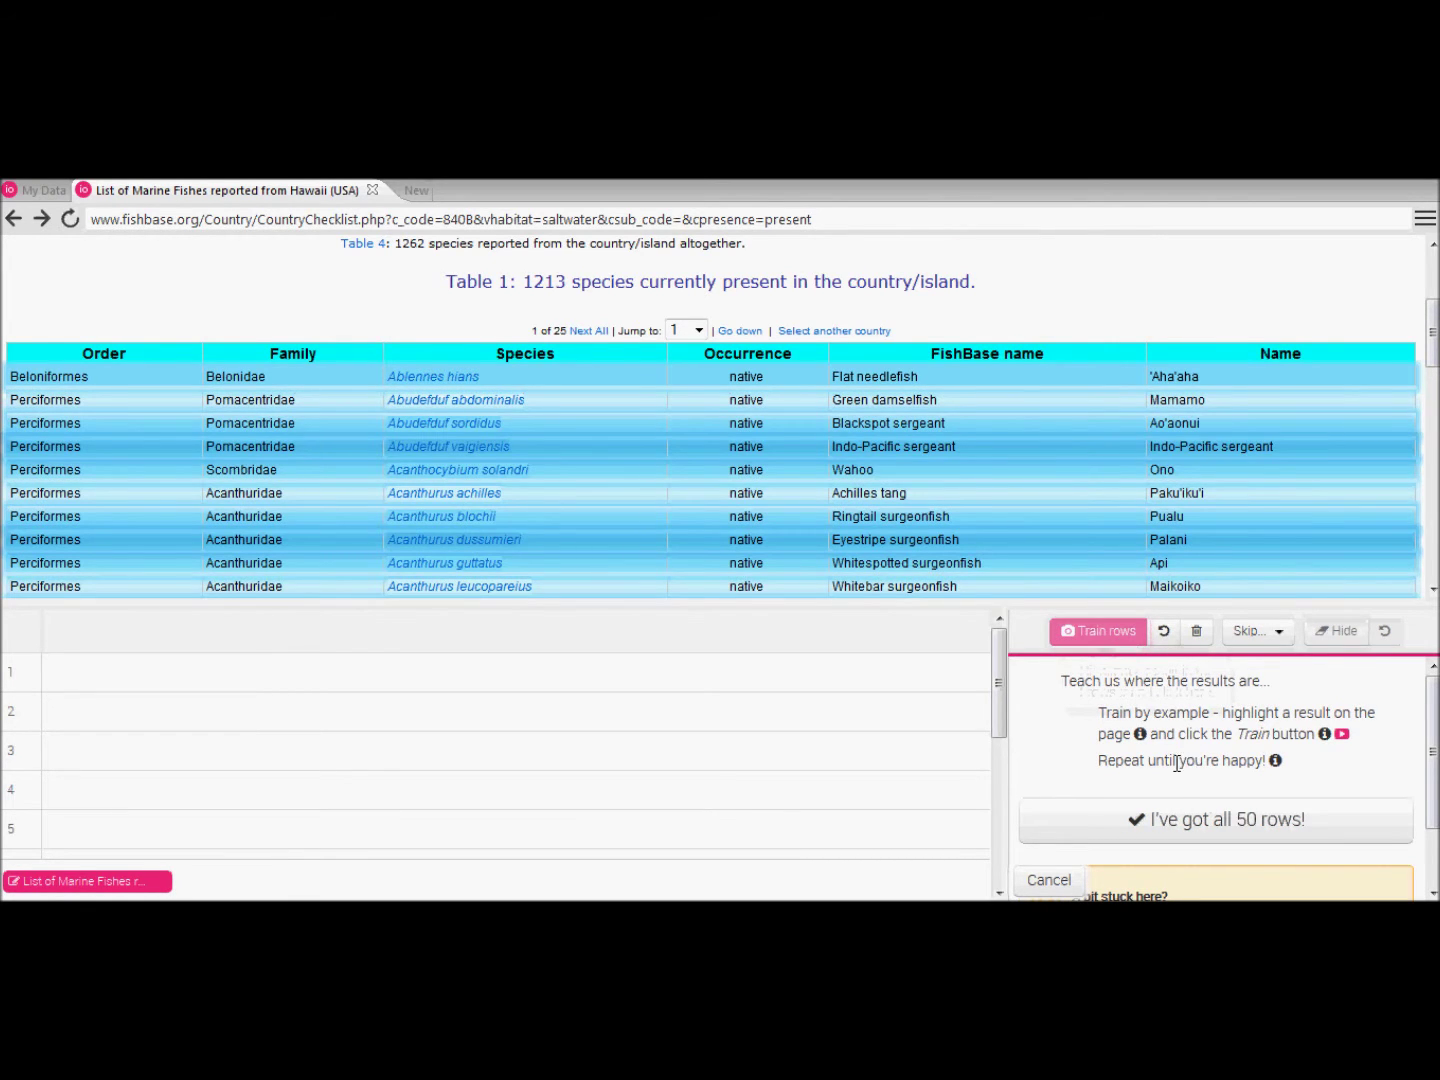
click(1193, 825)
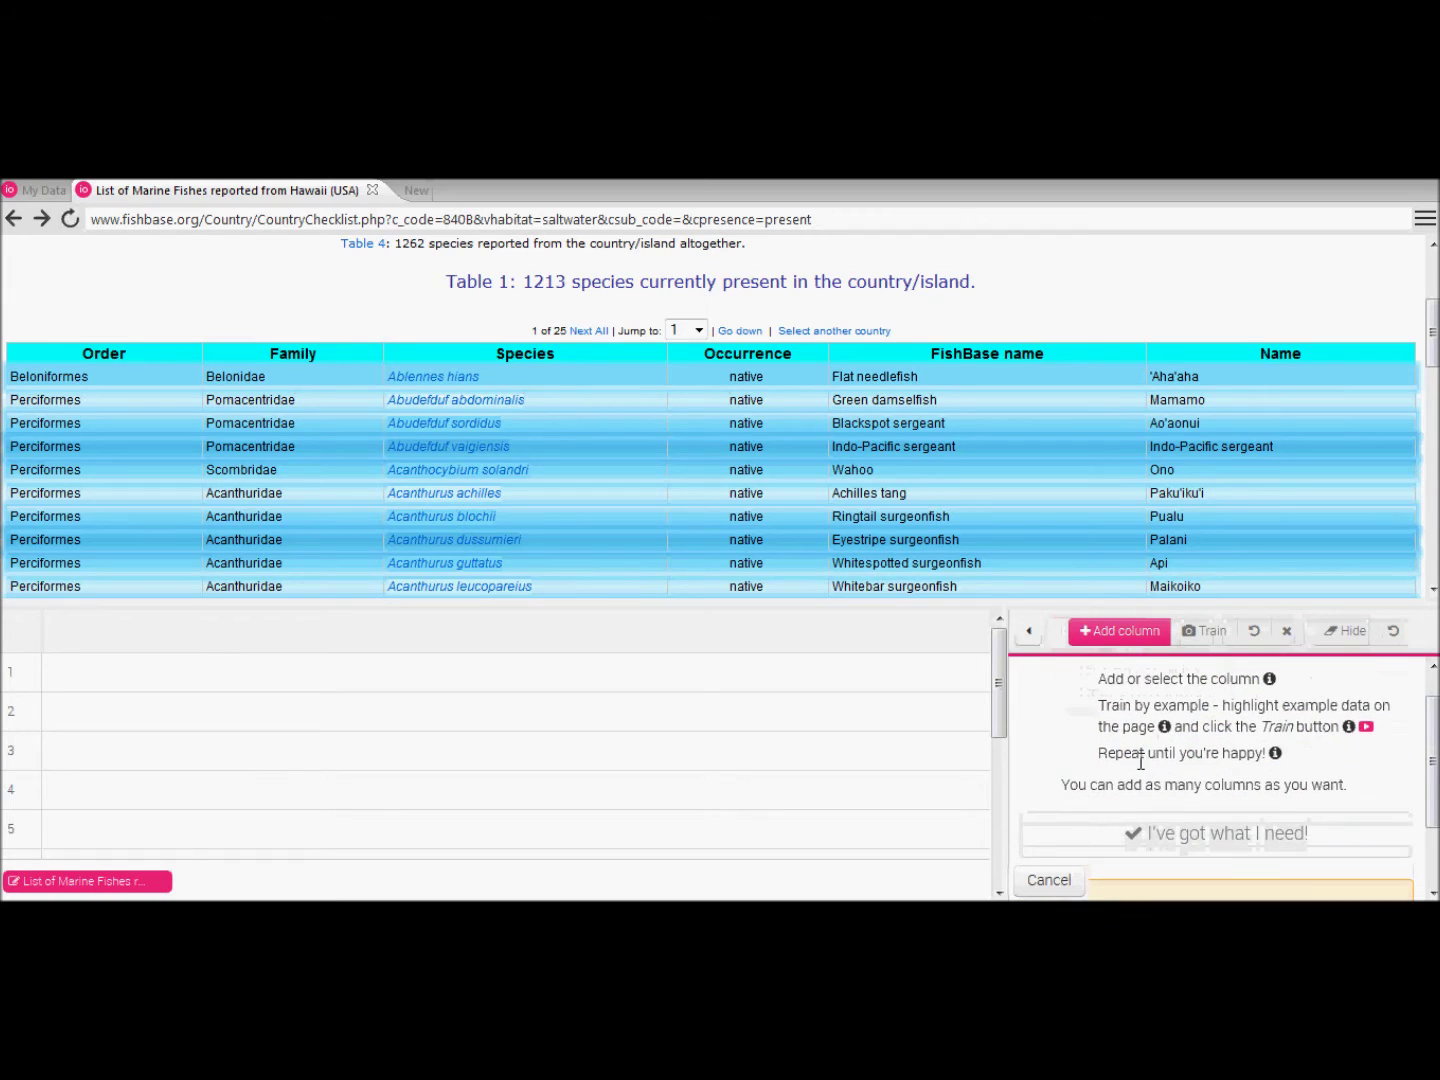
Add an empty text column named species_name to the extractor
click(1118, 640)
click(1125, 657)
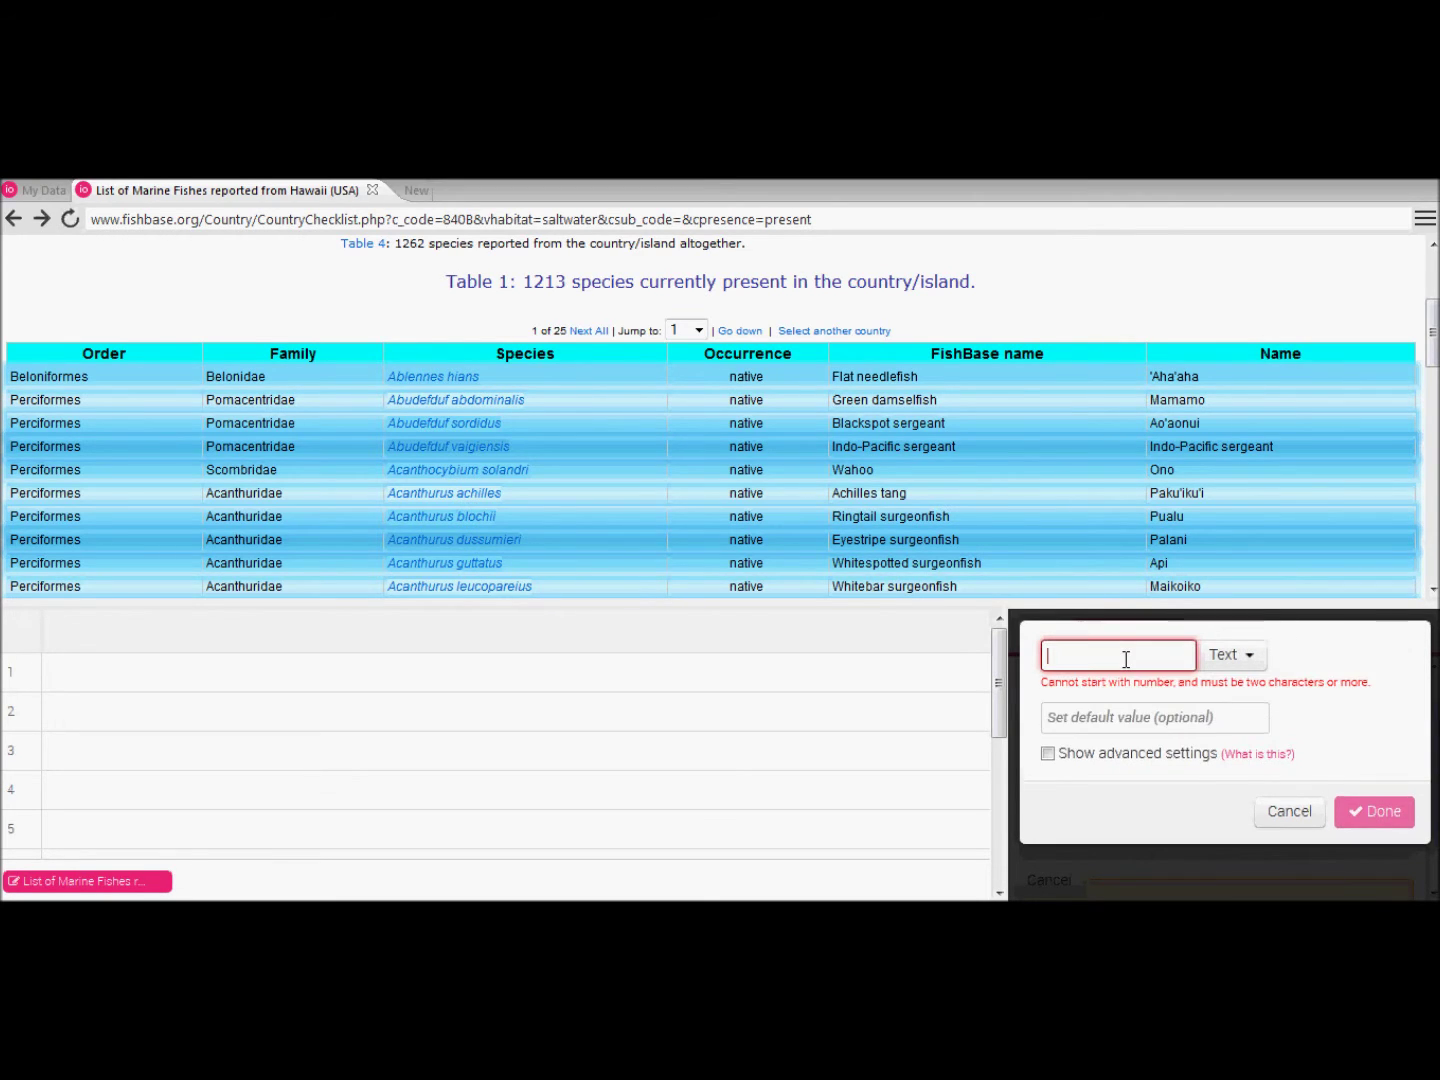
text(species_)
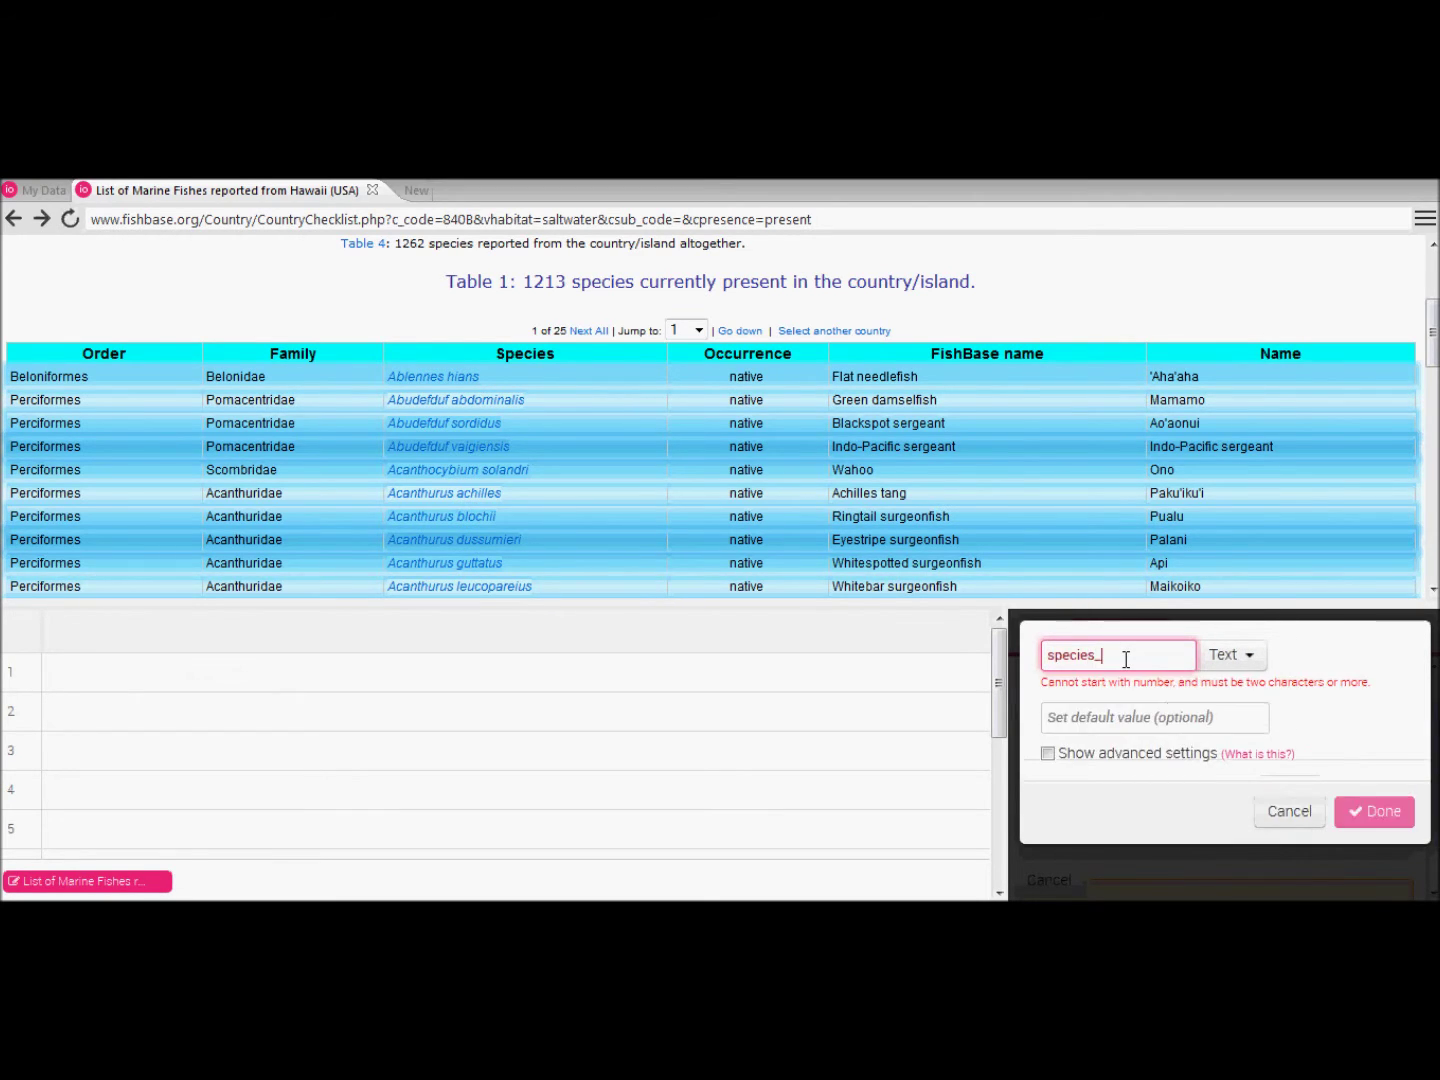
text(name)
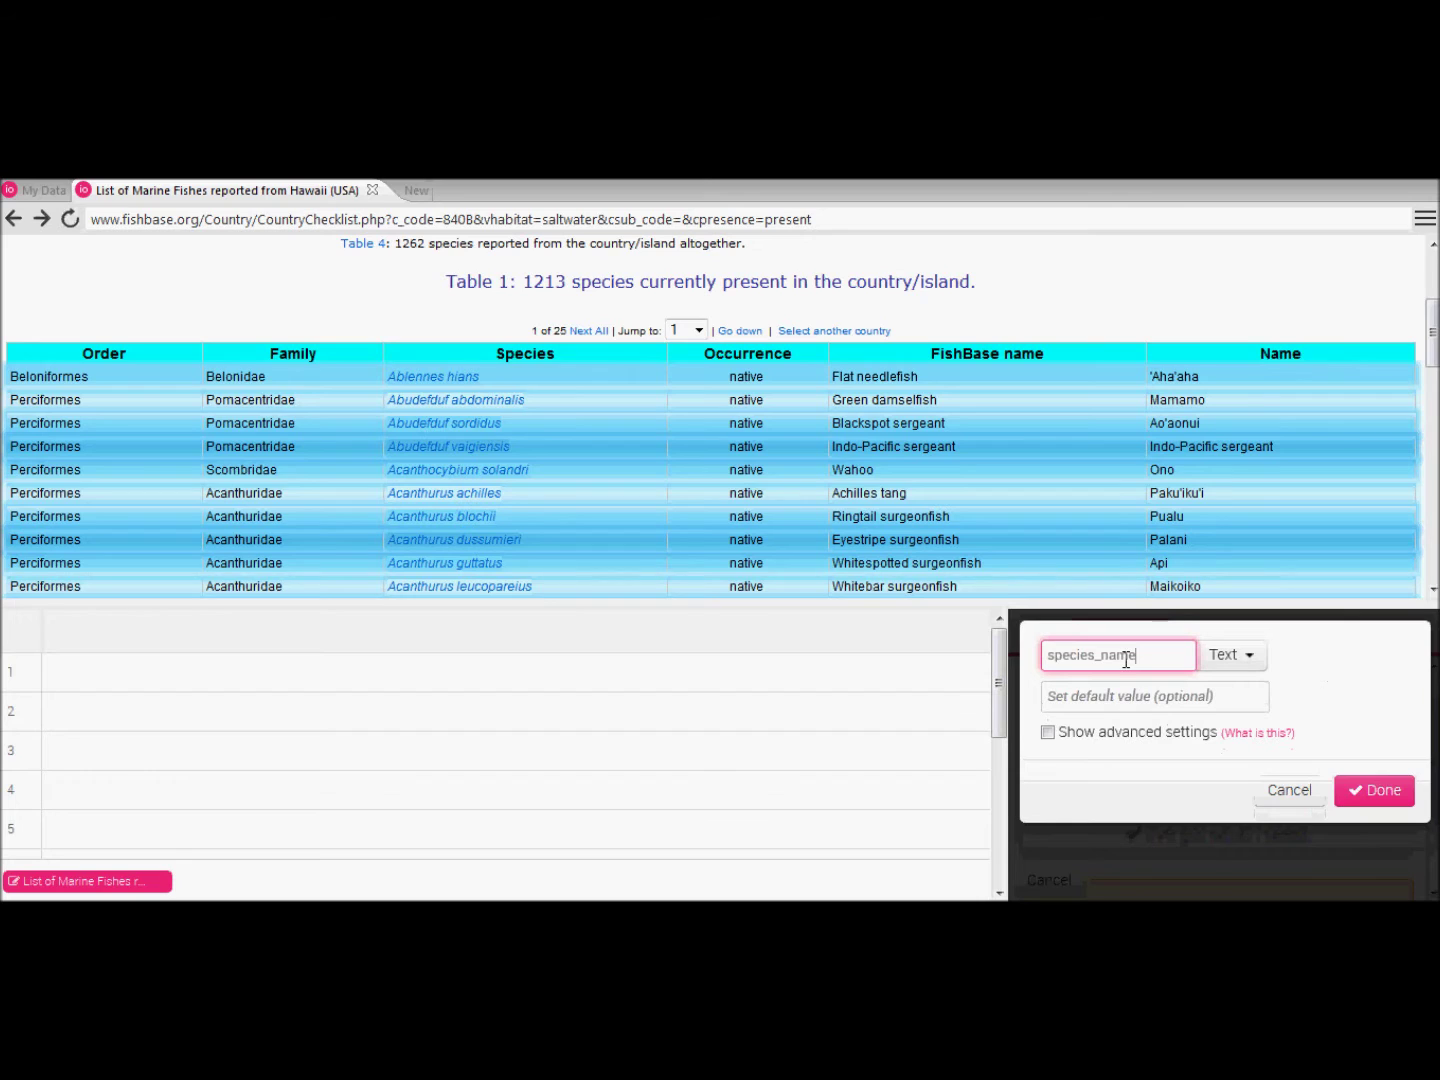
key(Return)
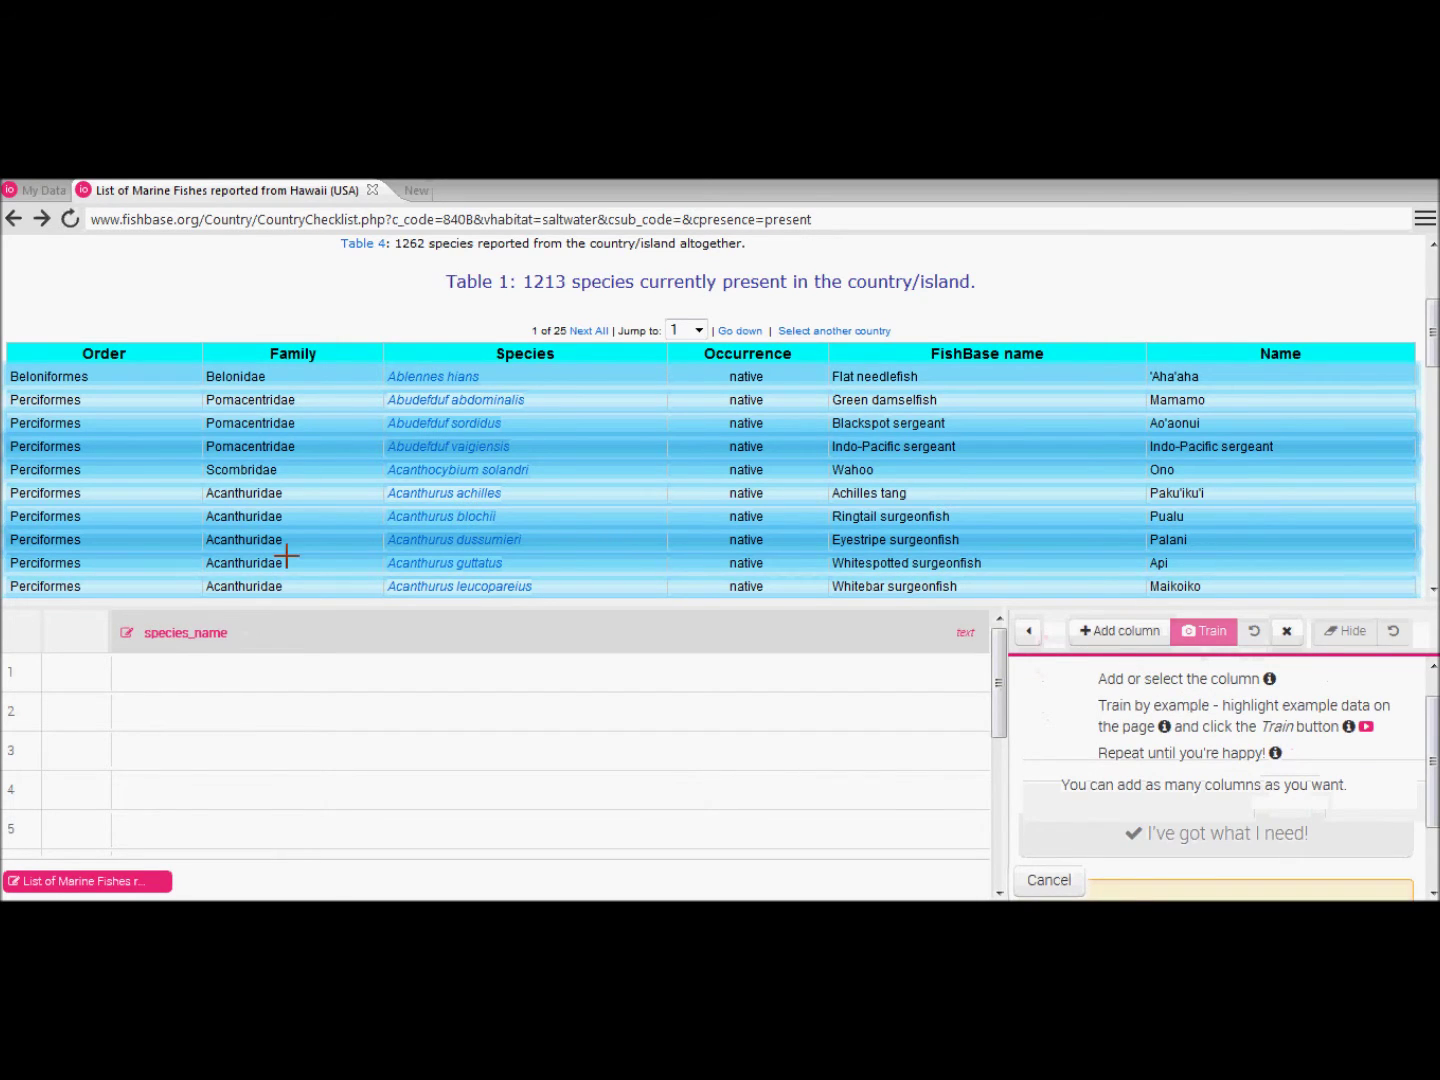
Train species_name on the example 'Ablennes hians', check the results, and confirm the page
drag(498, 372, 396, 378)
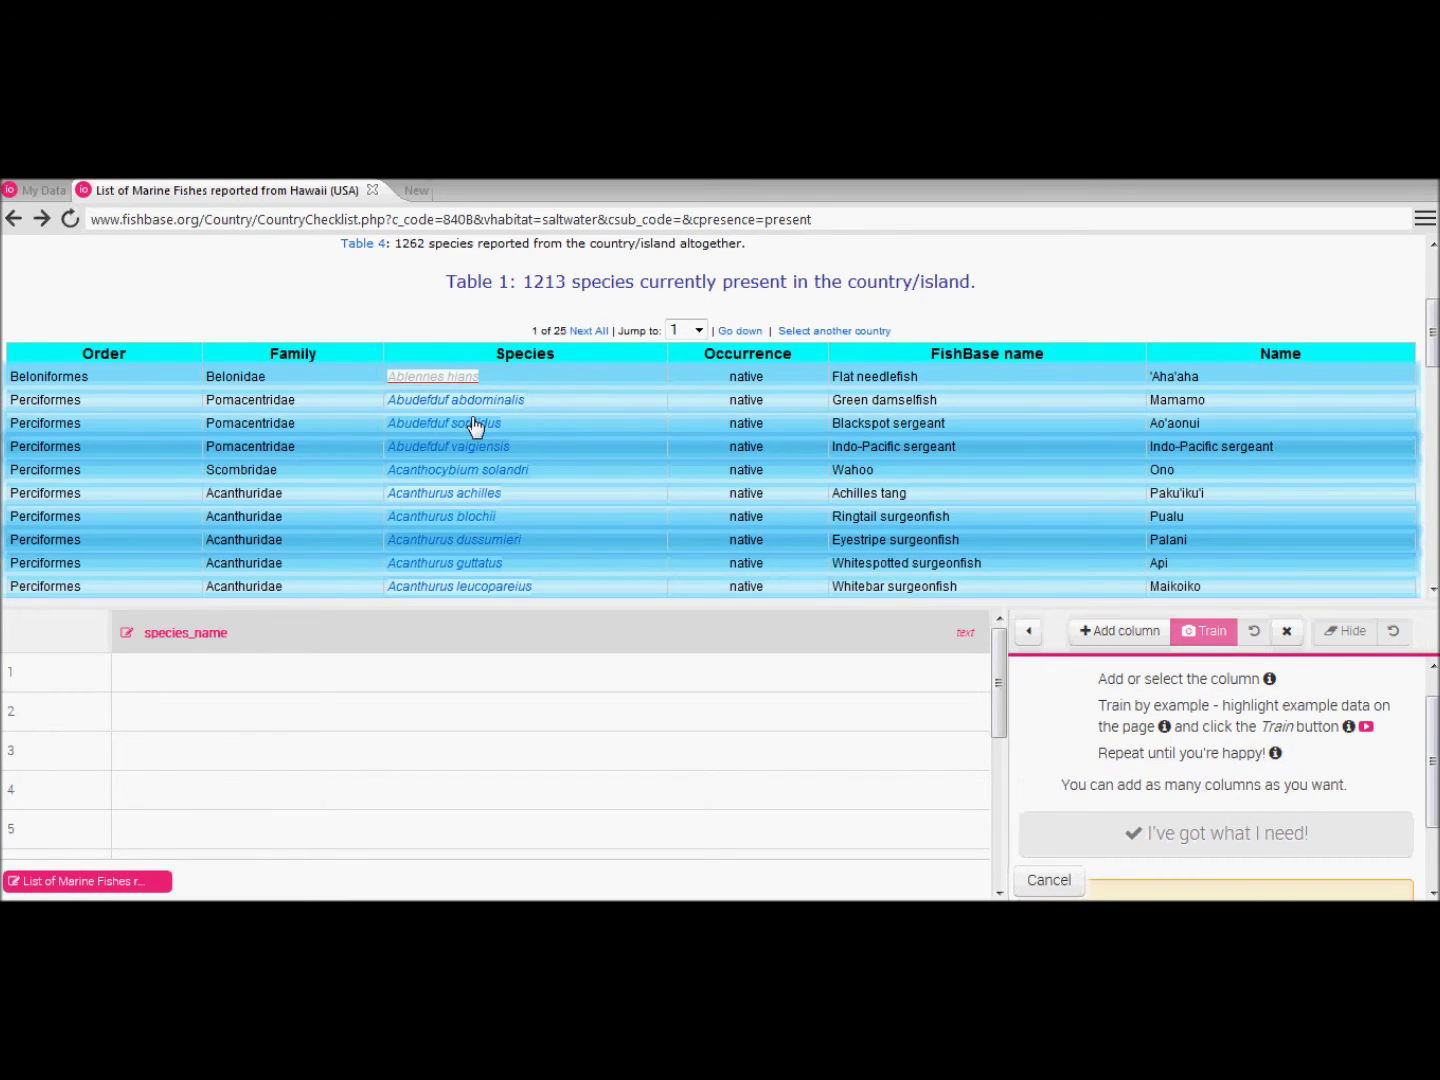
click(1205, 640)
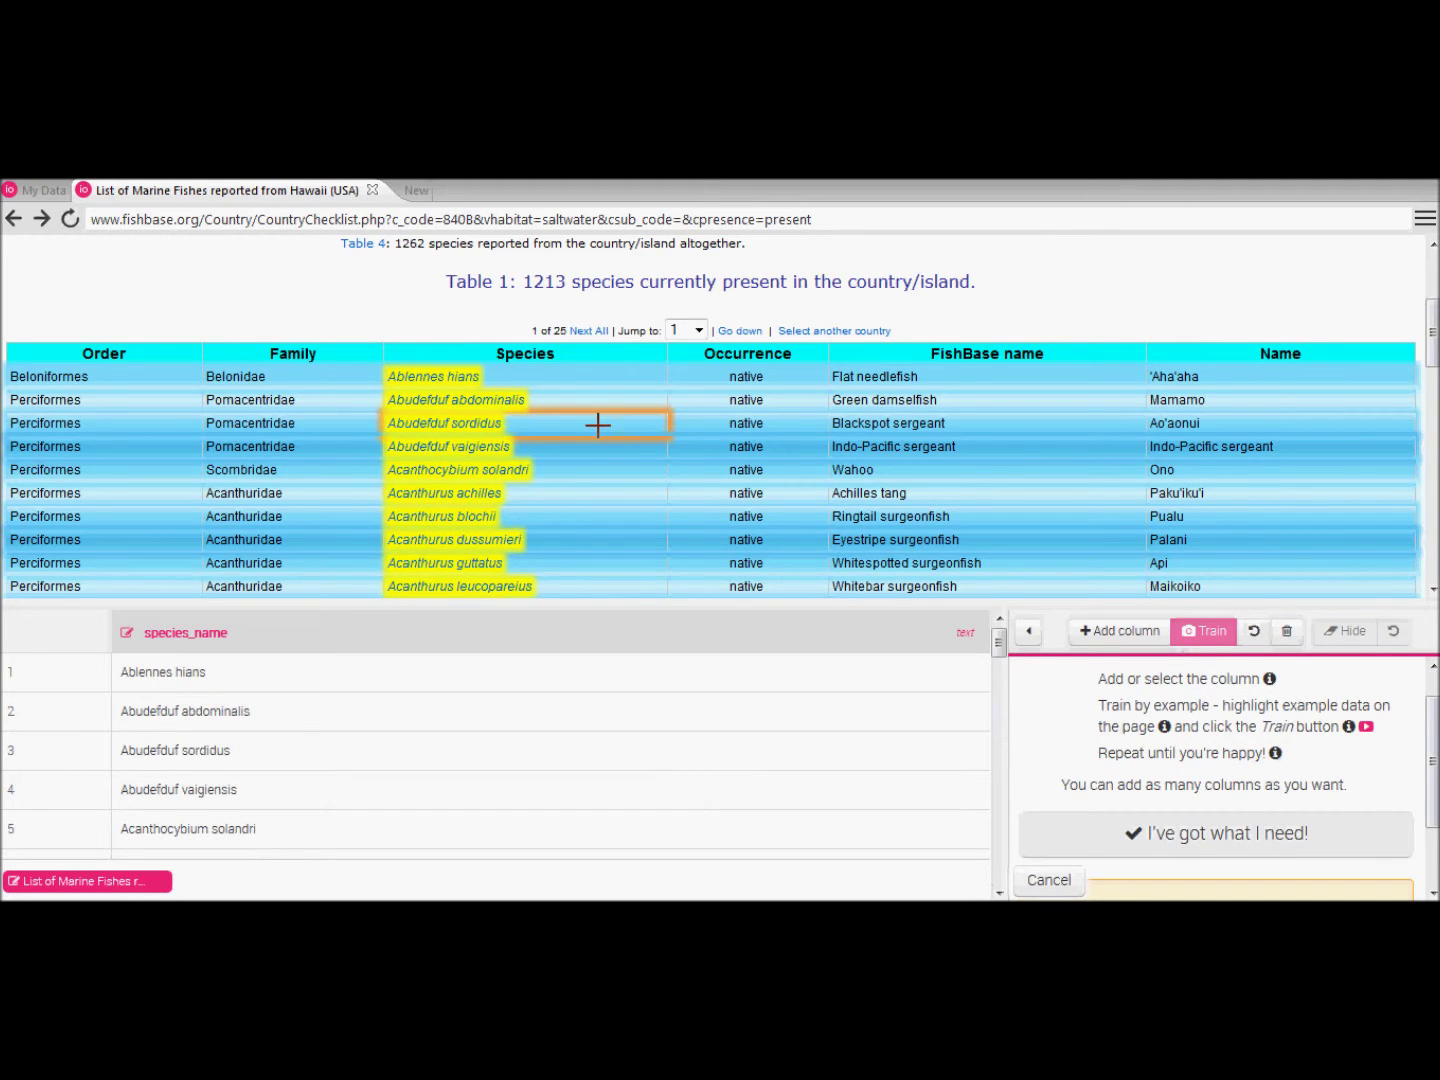
scroll(599, 421, down, 5)
scroll(603, 435, down, 3)
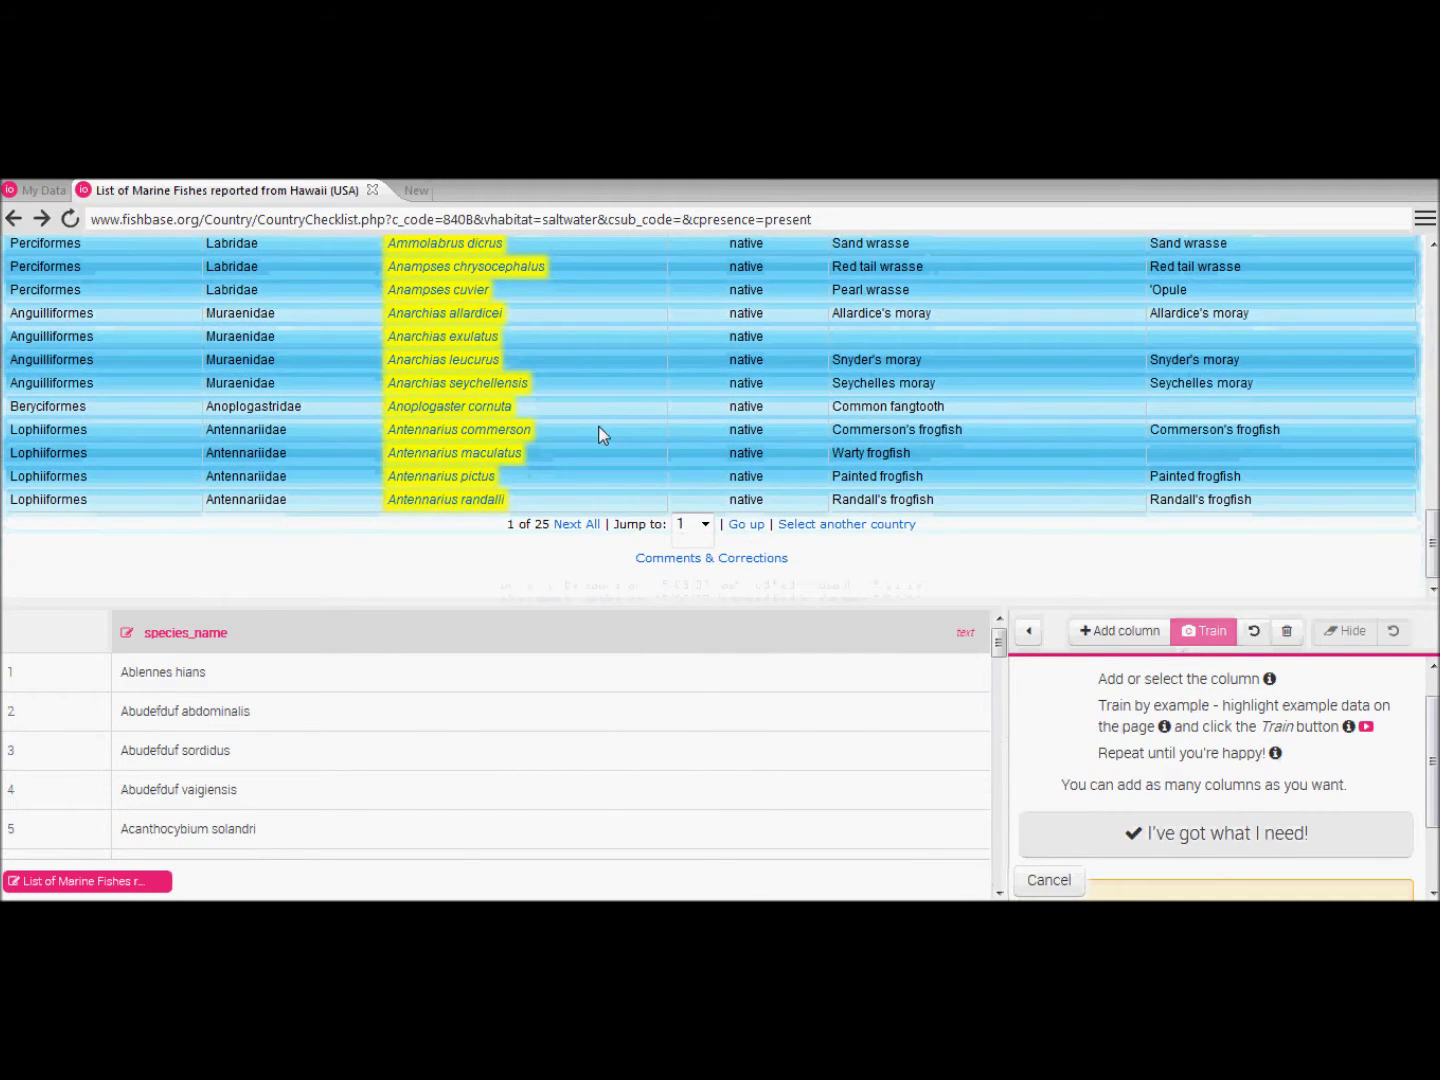
scroll(603, 435, up, 6)
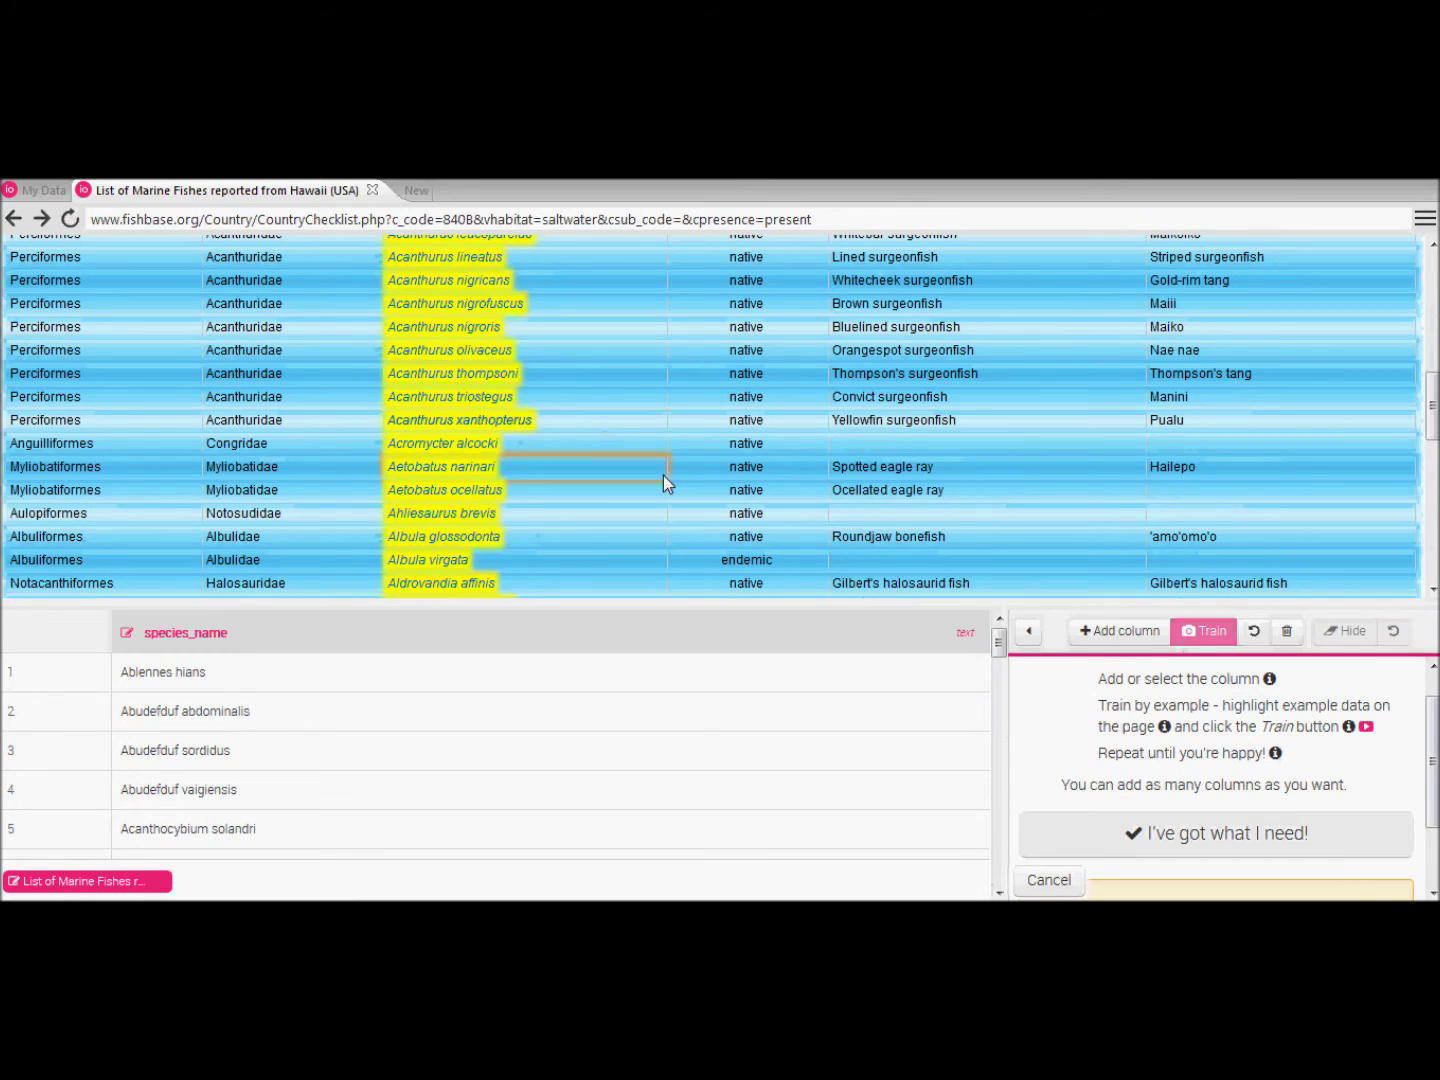
scroll(662, 475, up, 5)
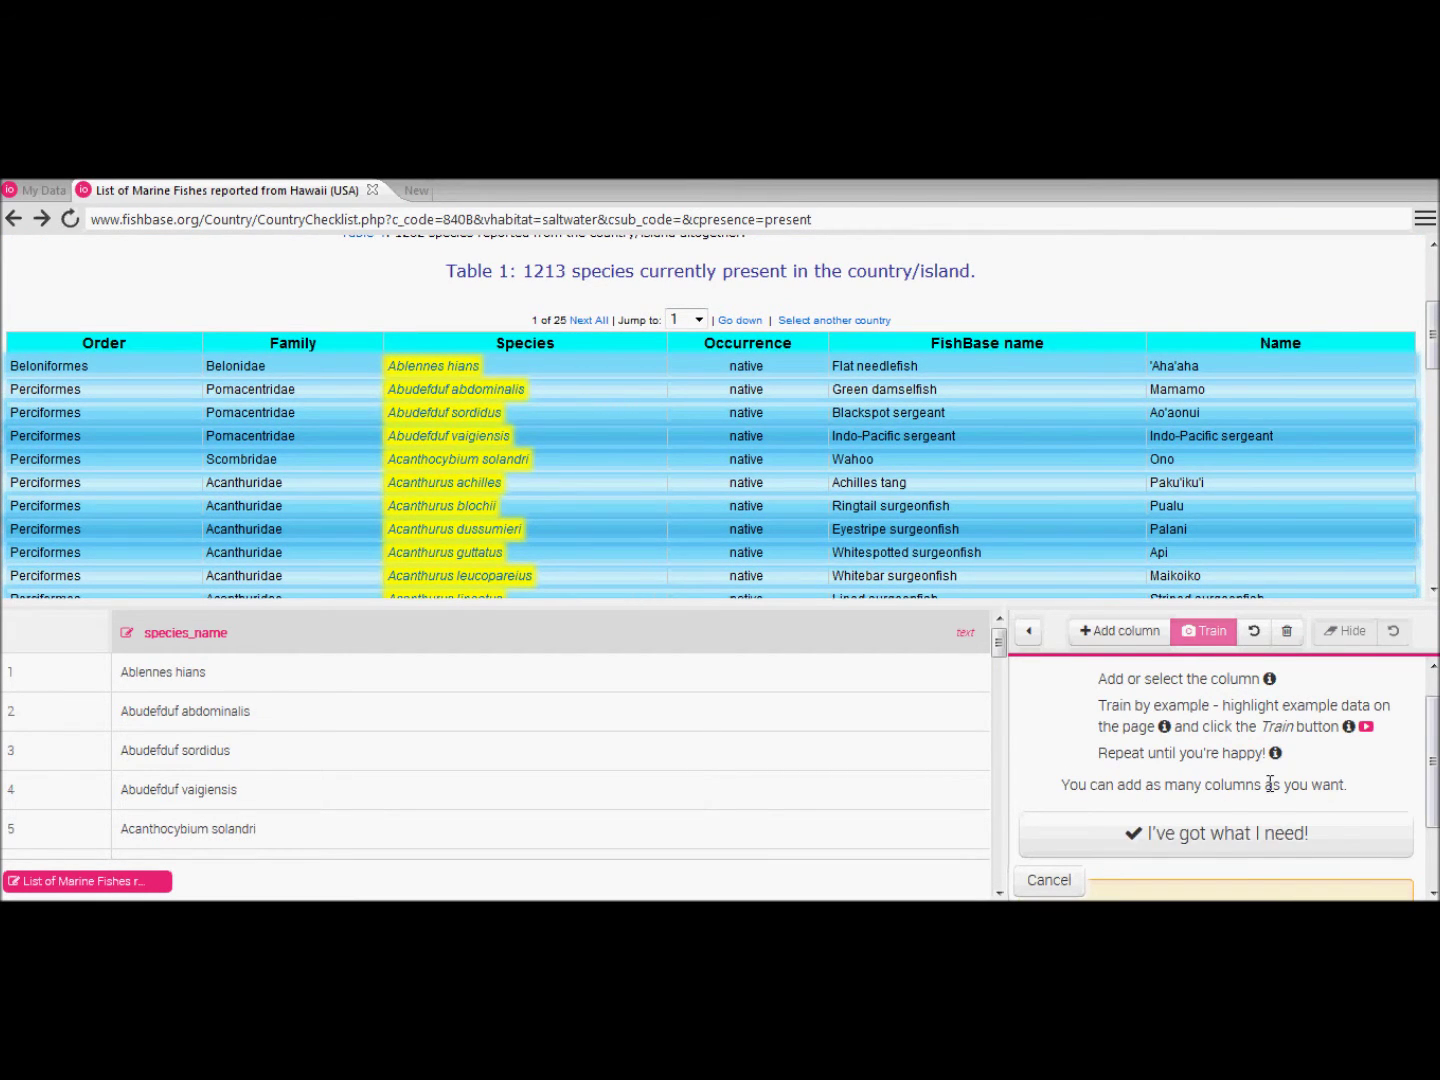
click(1202, 840)
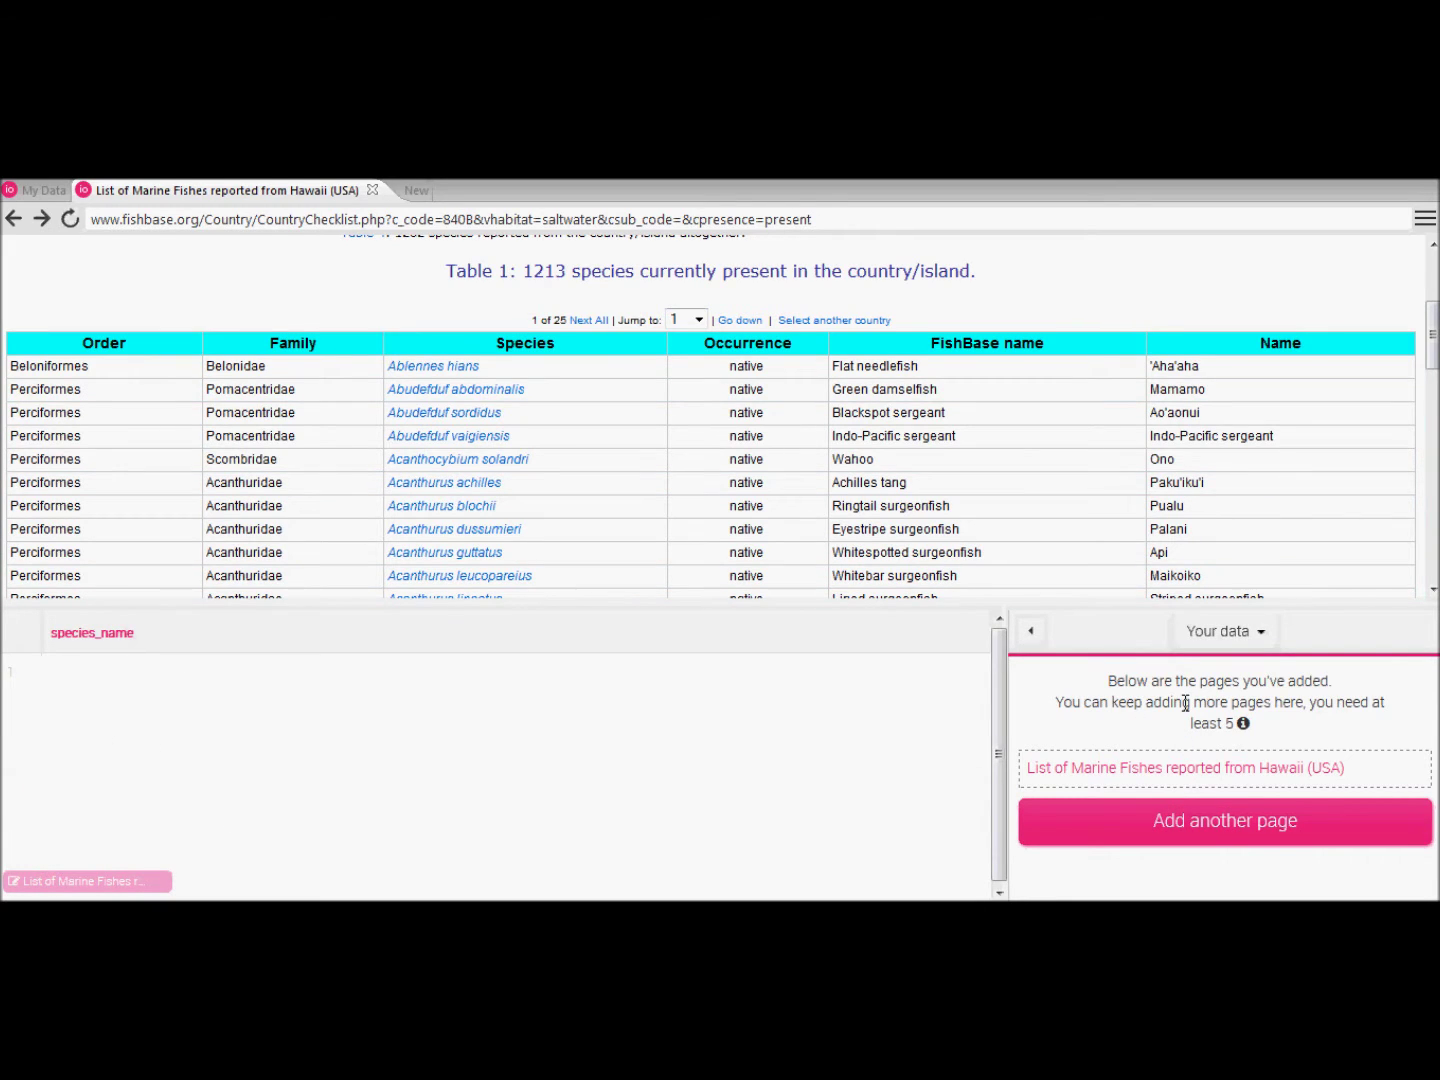
Add page 2 as a training page, confirm its 50 rows and species_name data, and finish training
mouse_move(1243, 725)
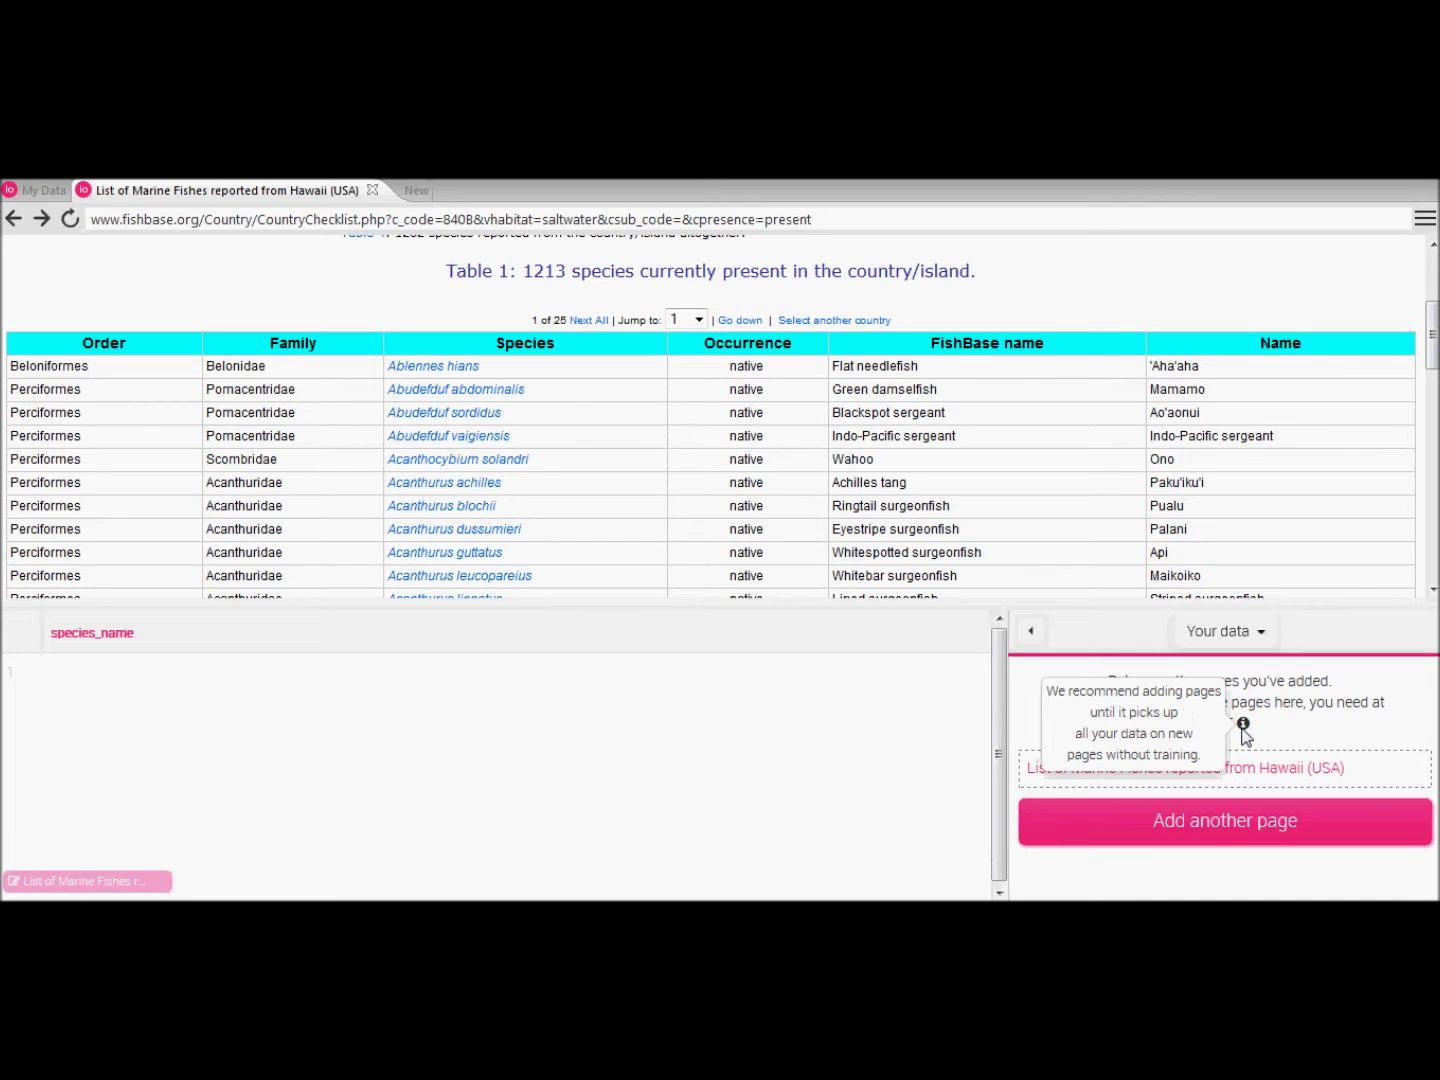
click(1158, 834)
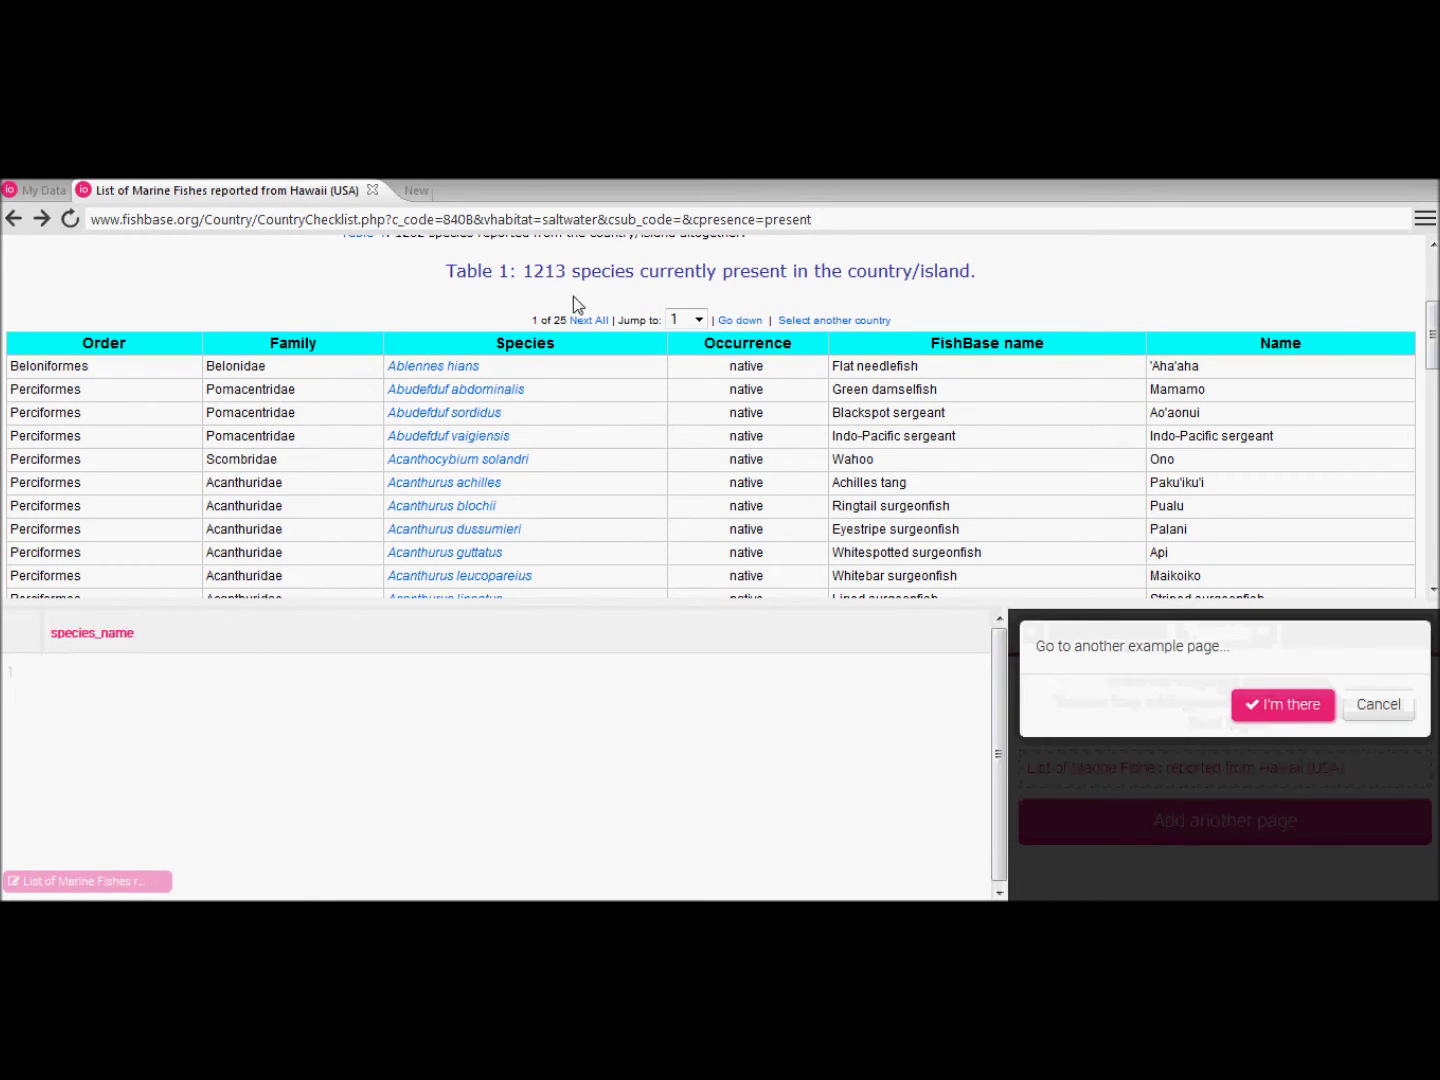
click(584, 319)
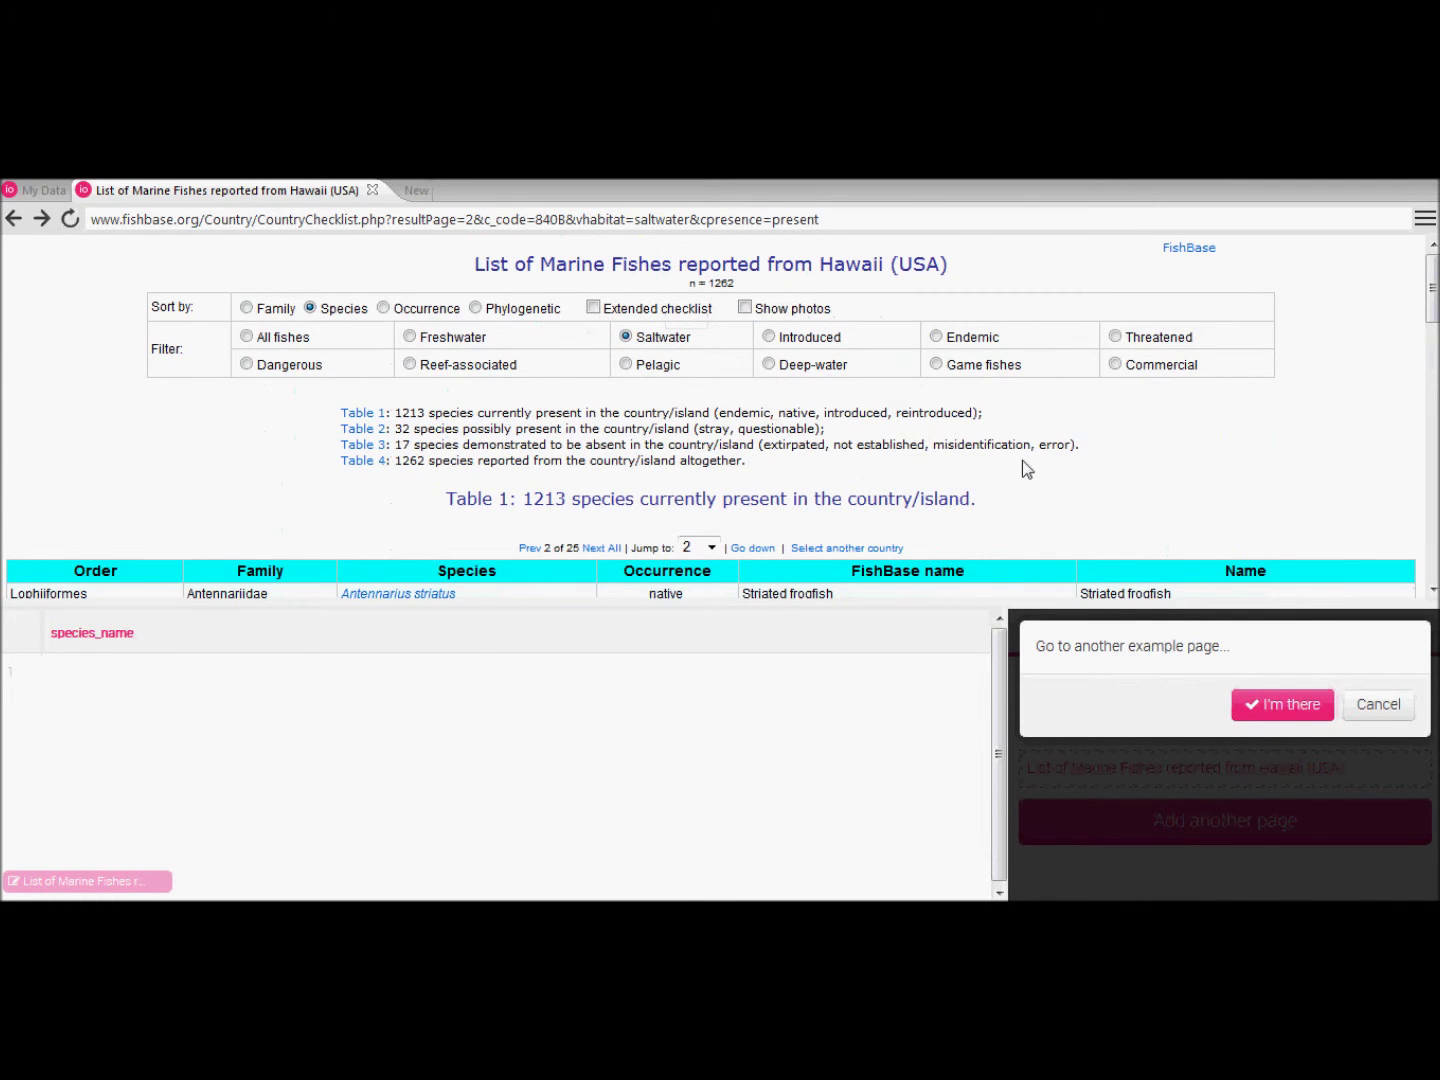
scroll(1022, 460, down, 3)
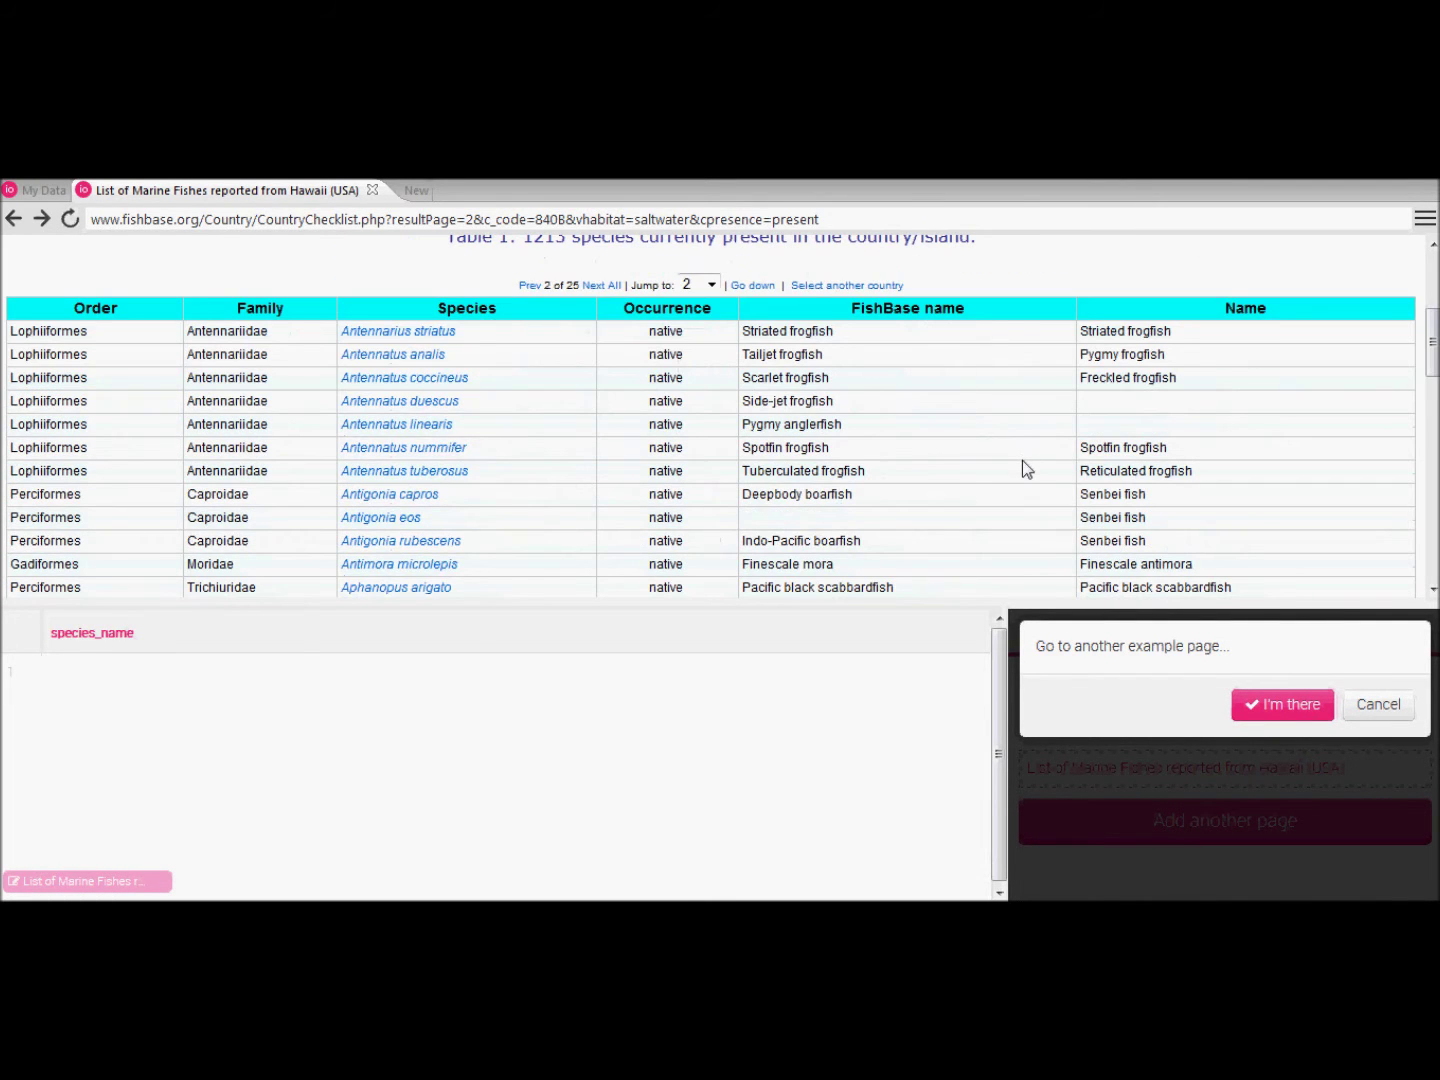
click(1264, 720)
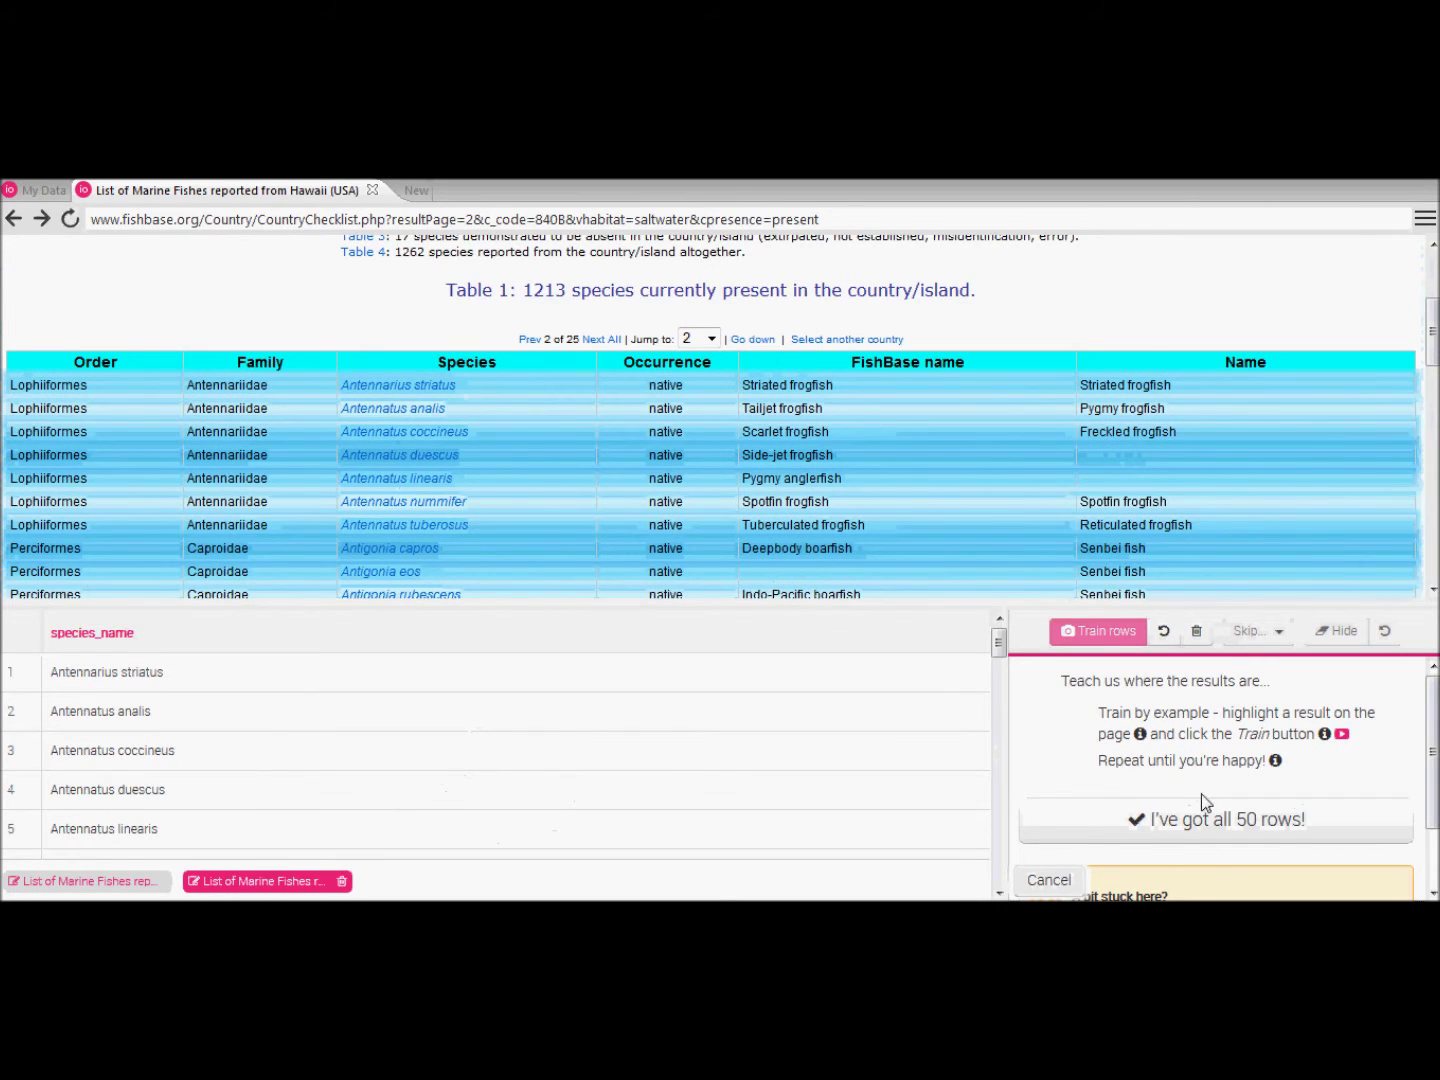
click(1213, 820)
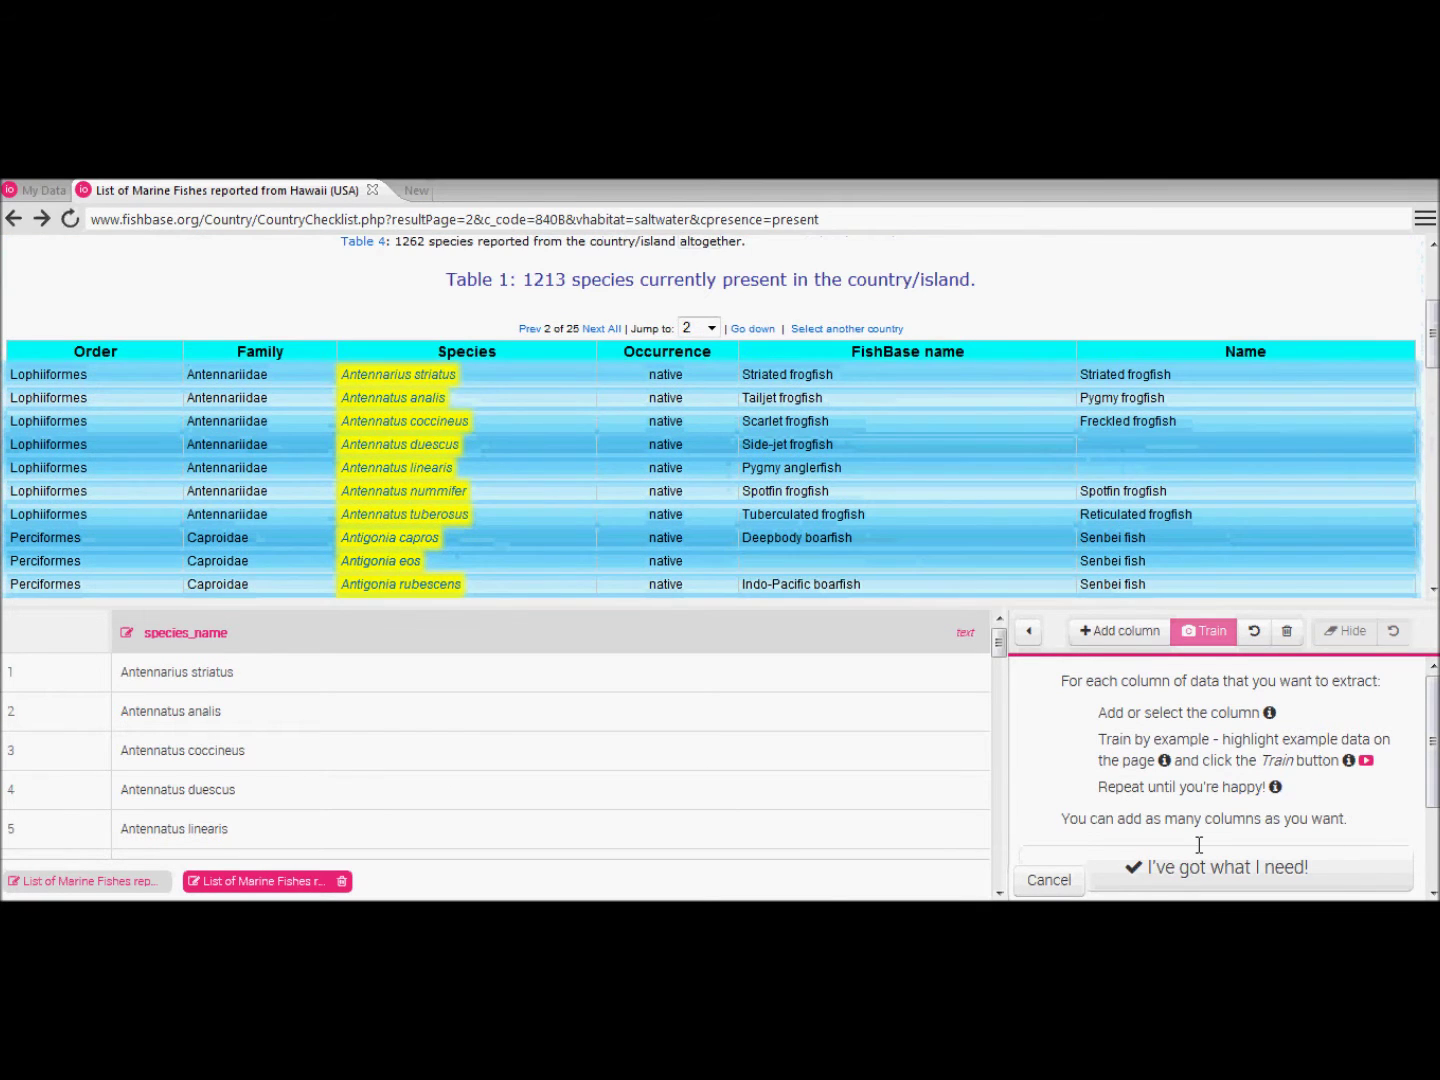
click(1227, 884)
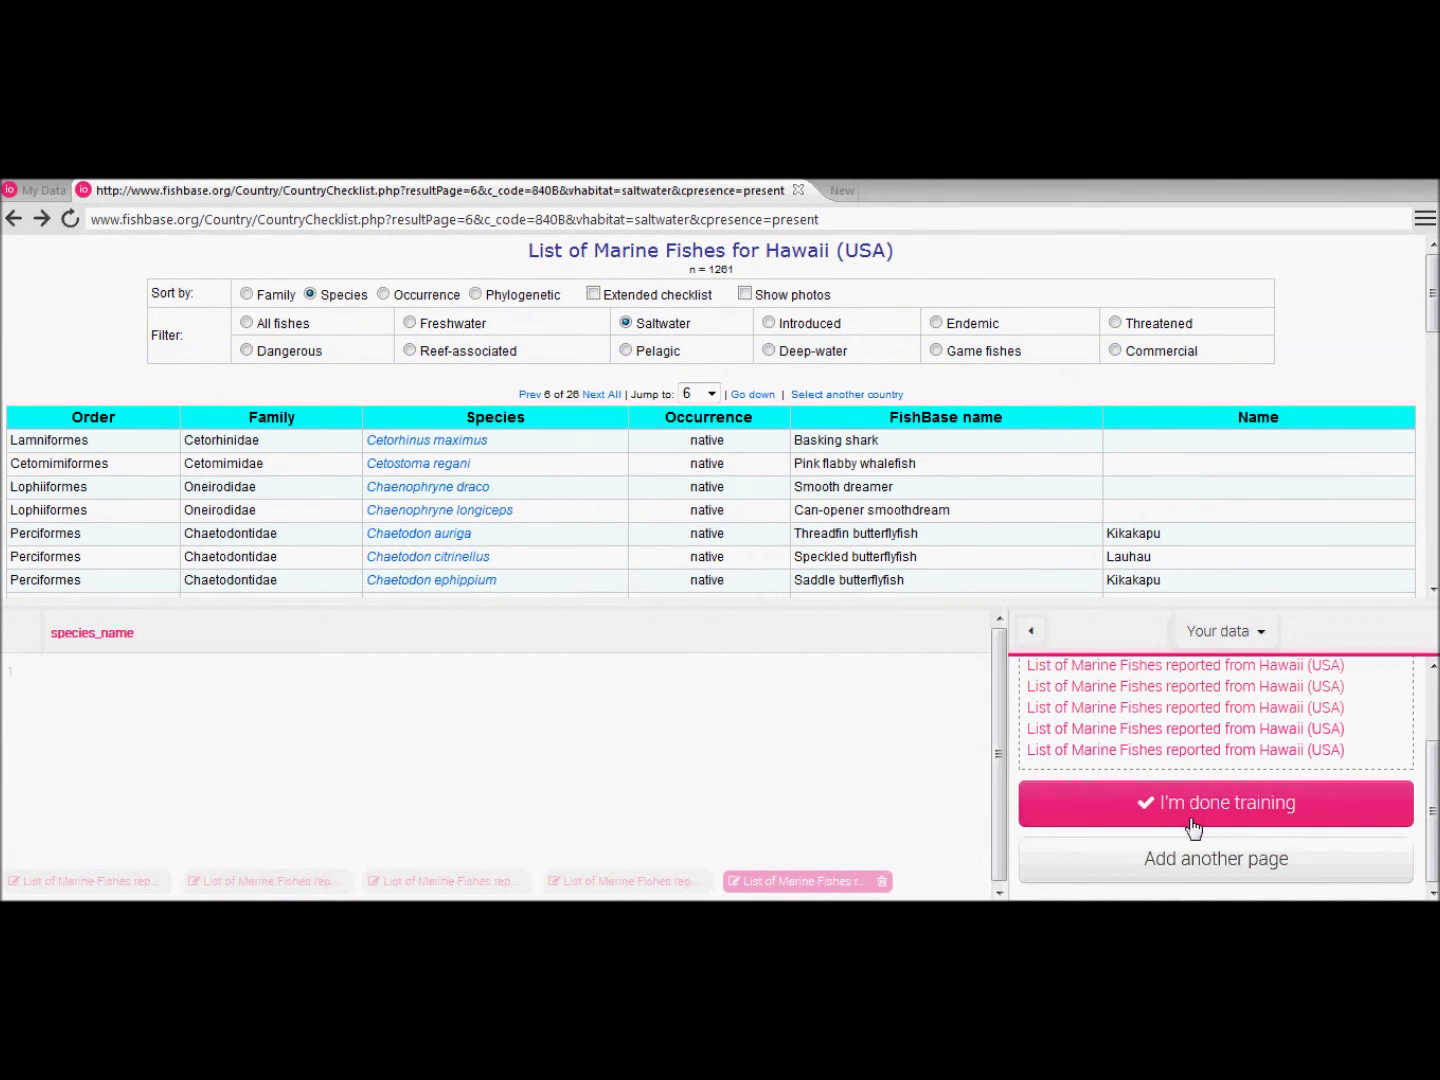
click(1193, 820)
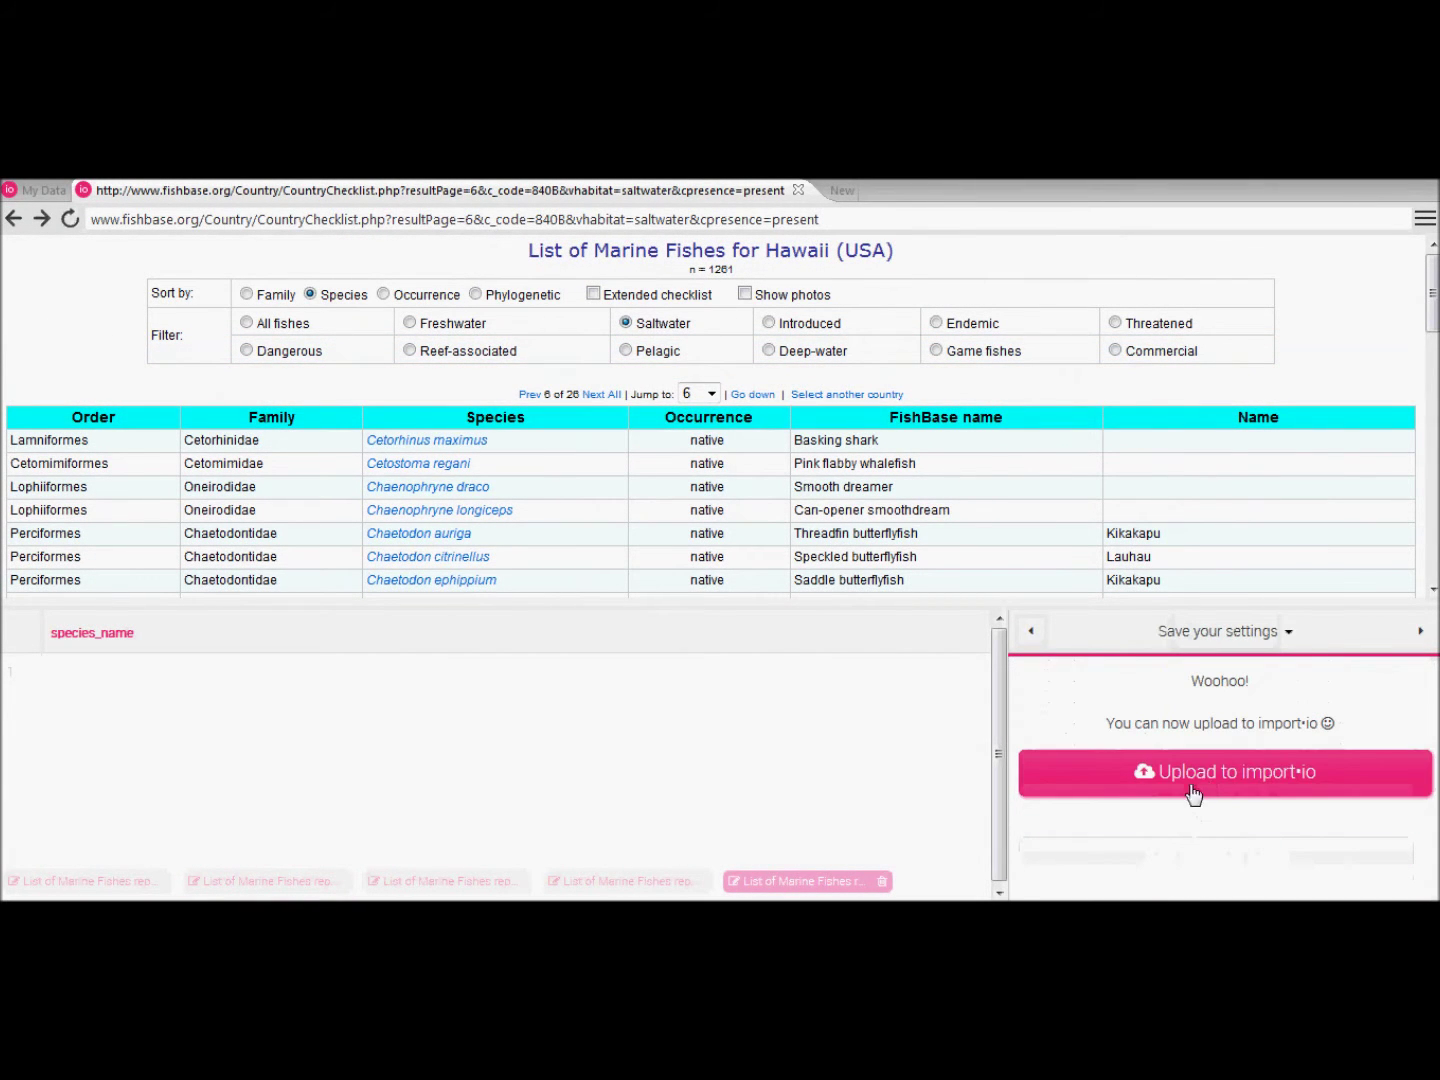
Upload the extractor to import.io as the crawler fishbase_crawler_hawaii
click(1190, 778)
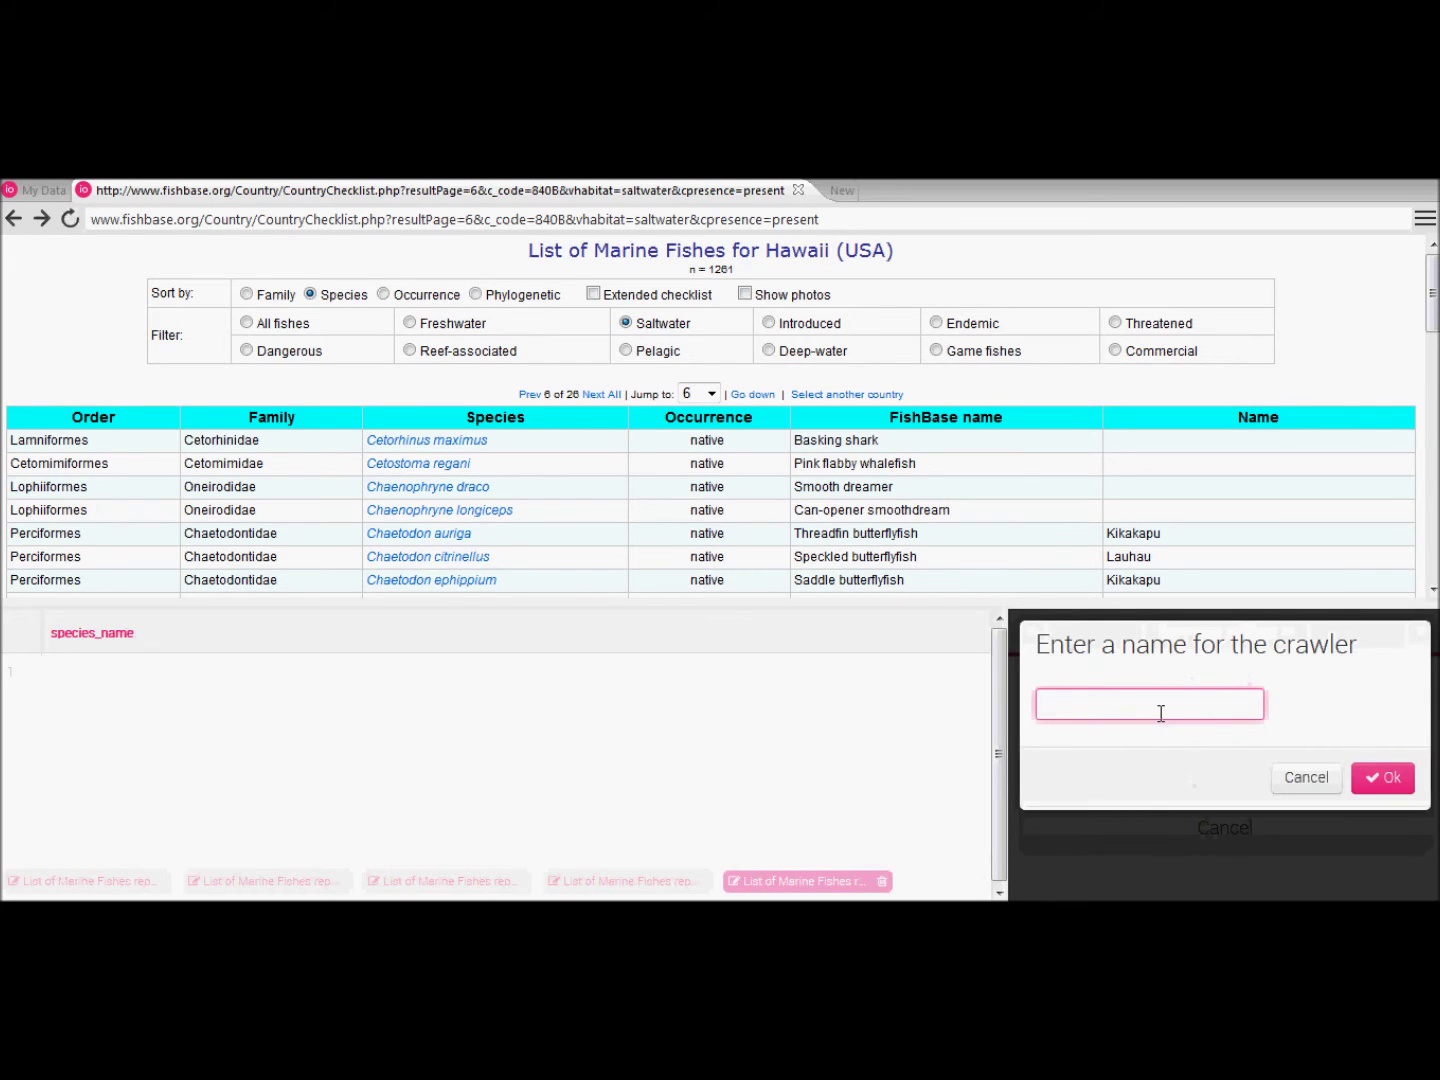
text(fishbase_craweler_hawaii)
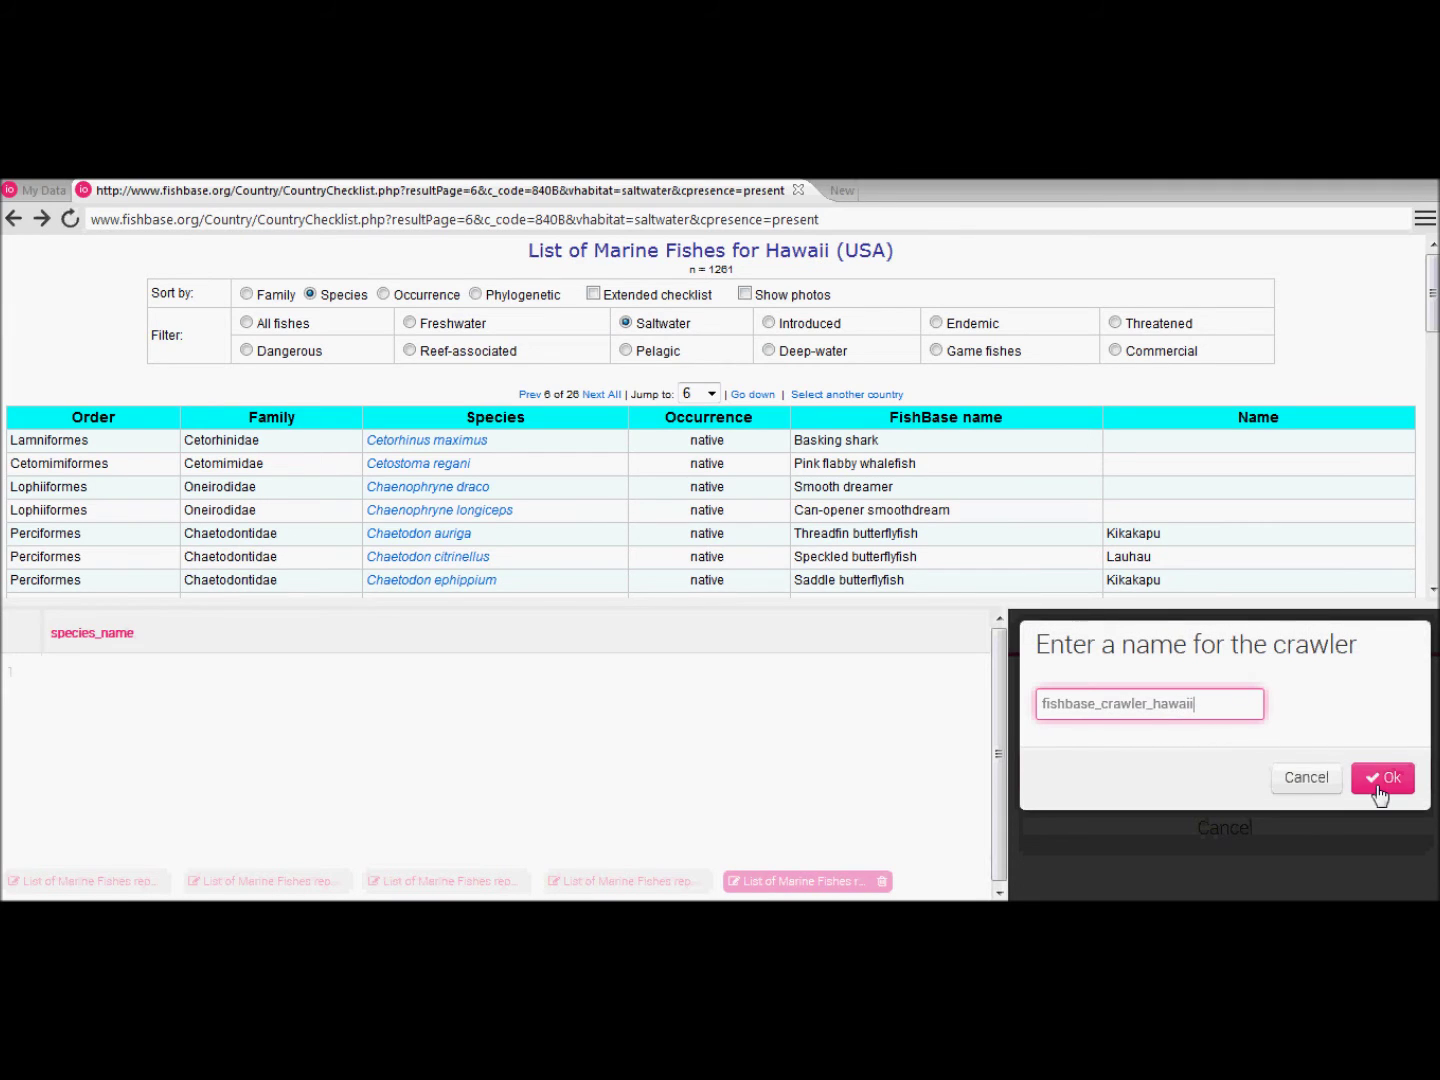
click(1380, 790)
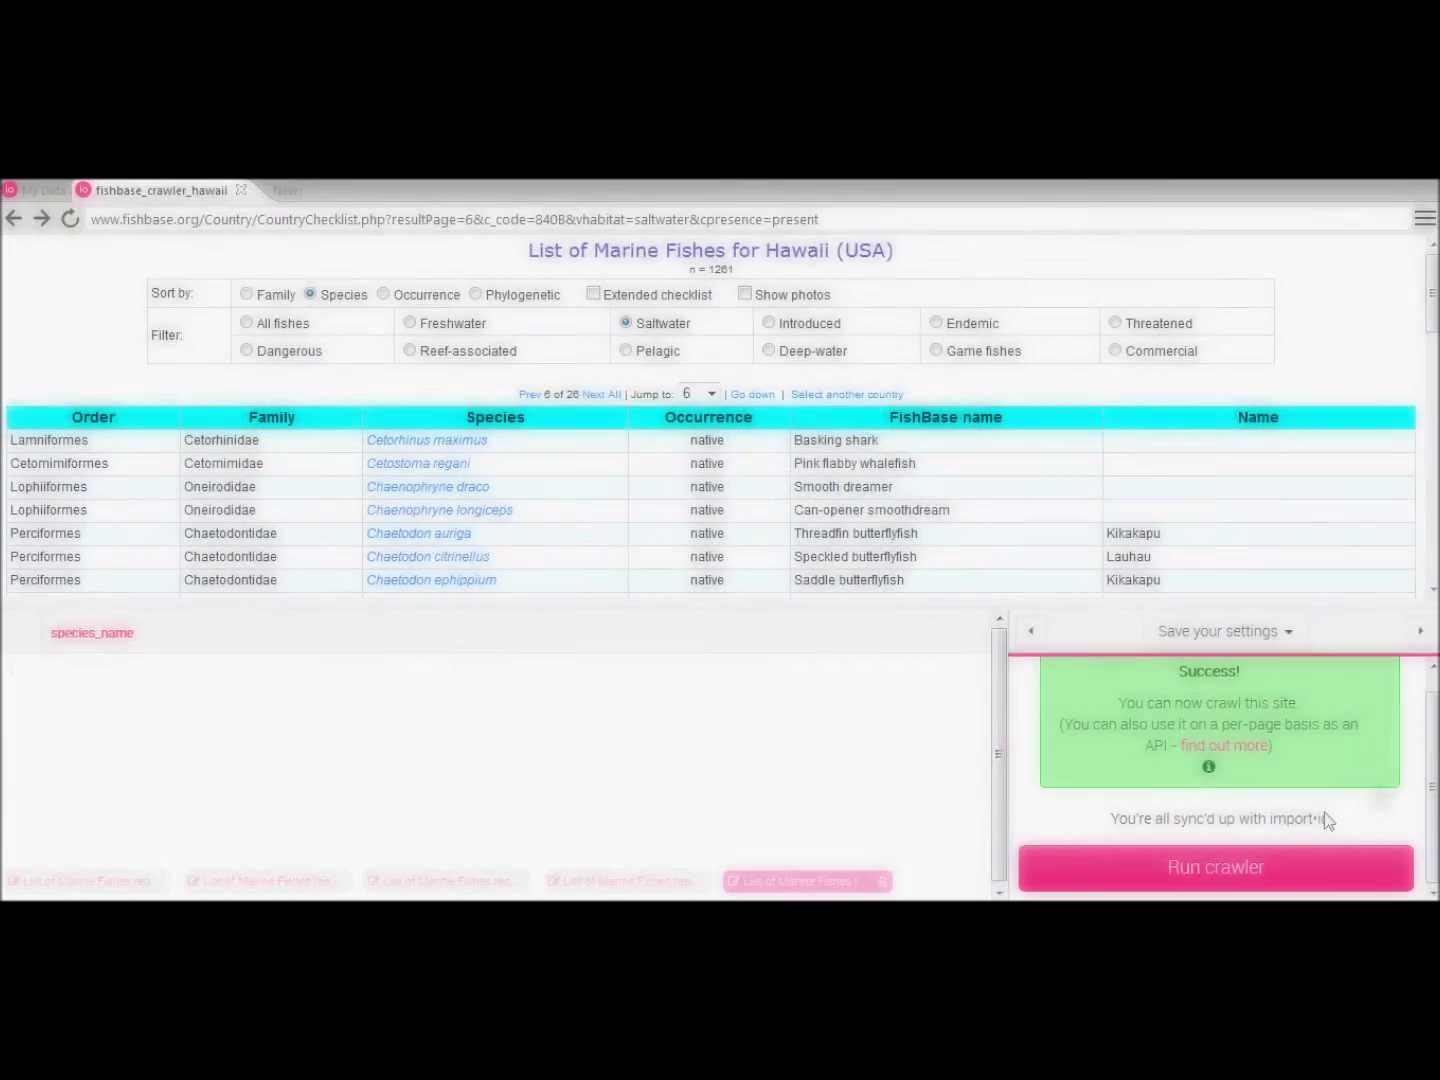
click(1265, 869)
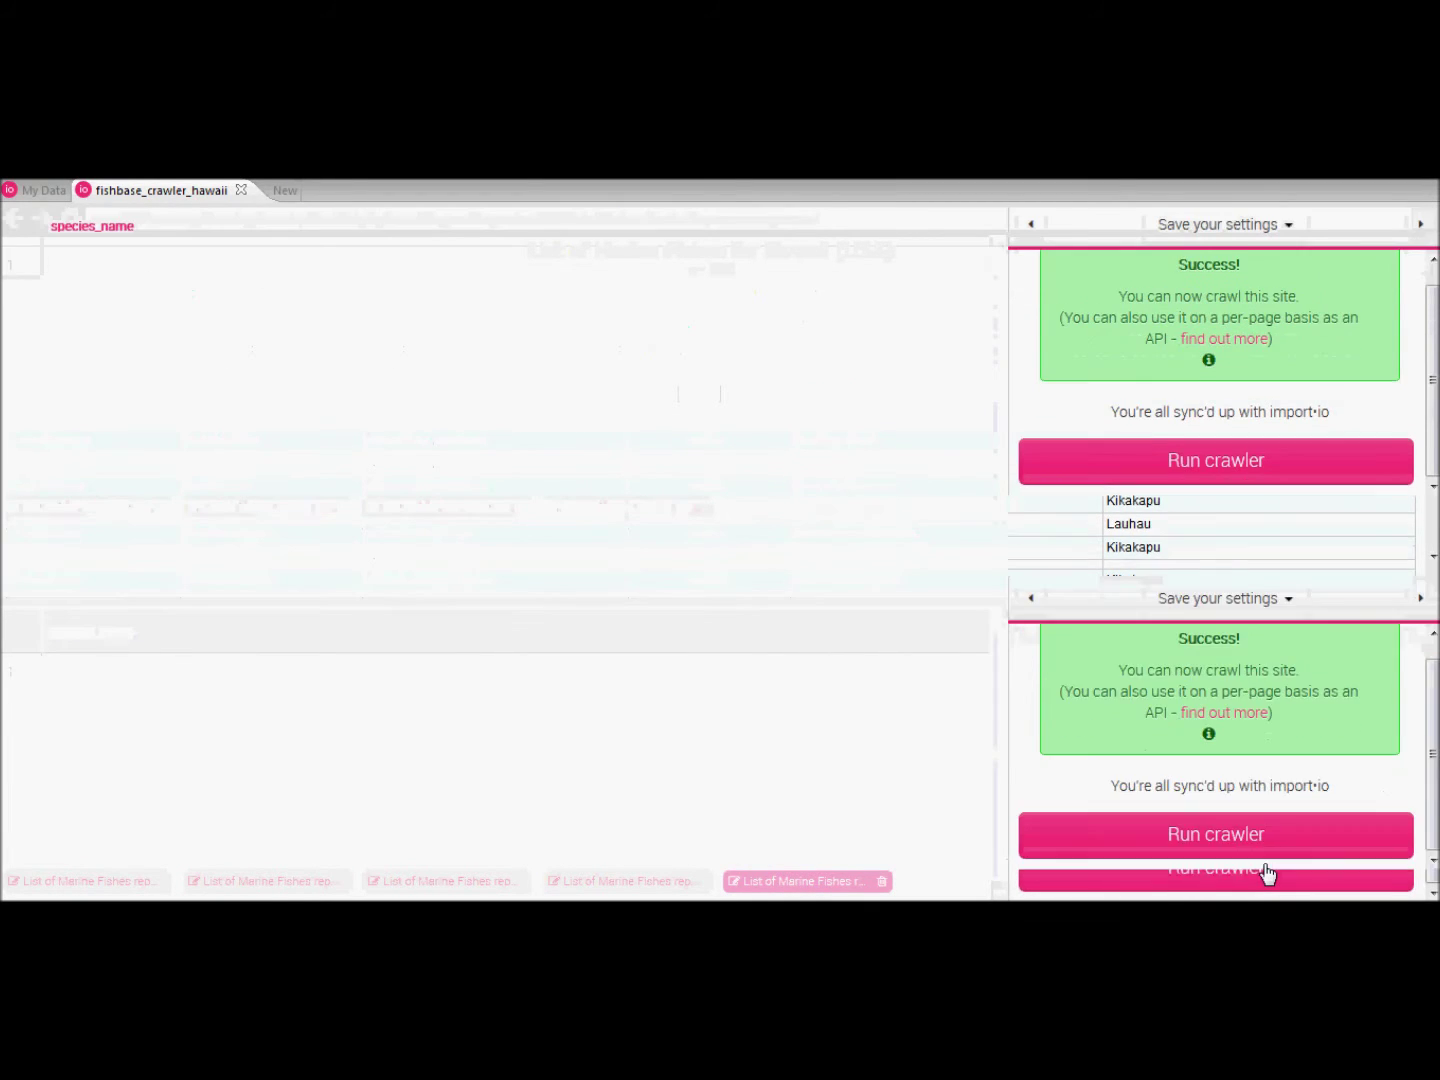
Open the crawler's run settings and select the last start URL line
click(1218, 492)
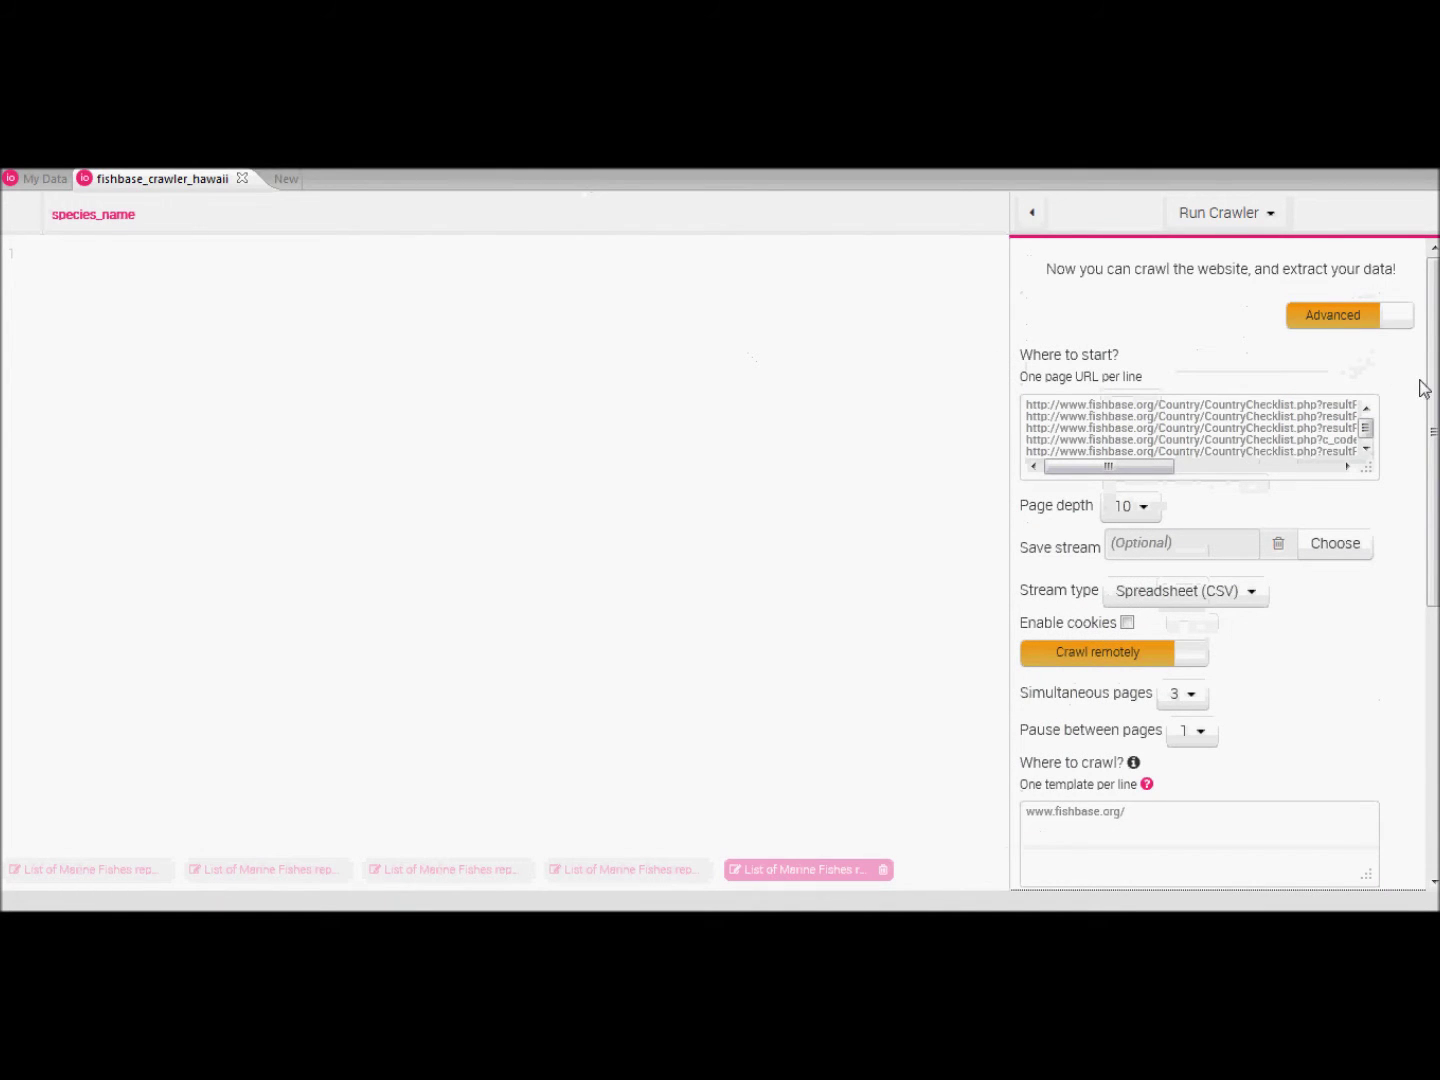
scroll(1435, 399, down, 1)
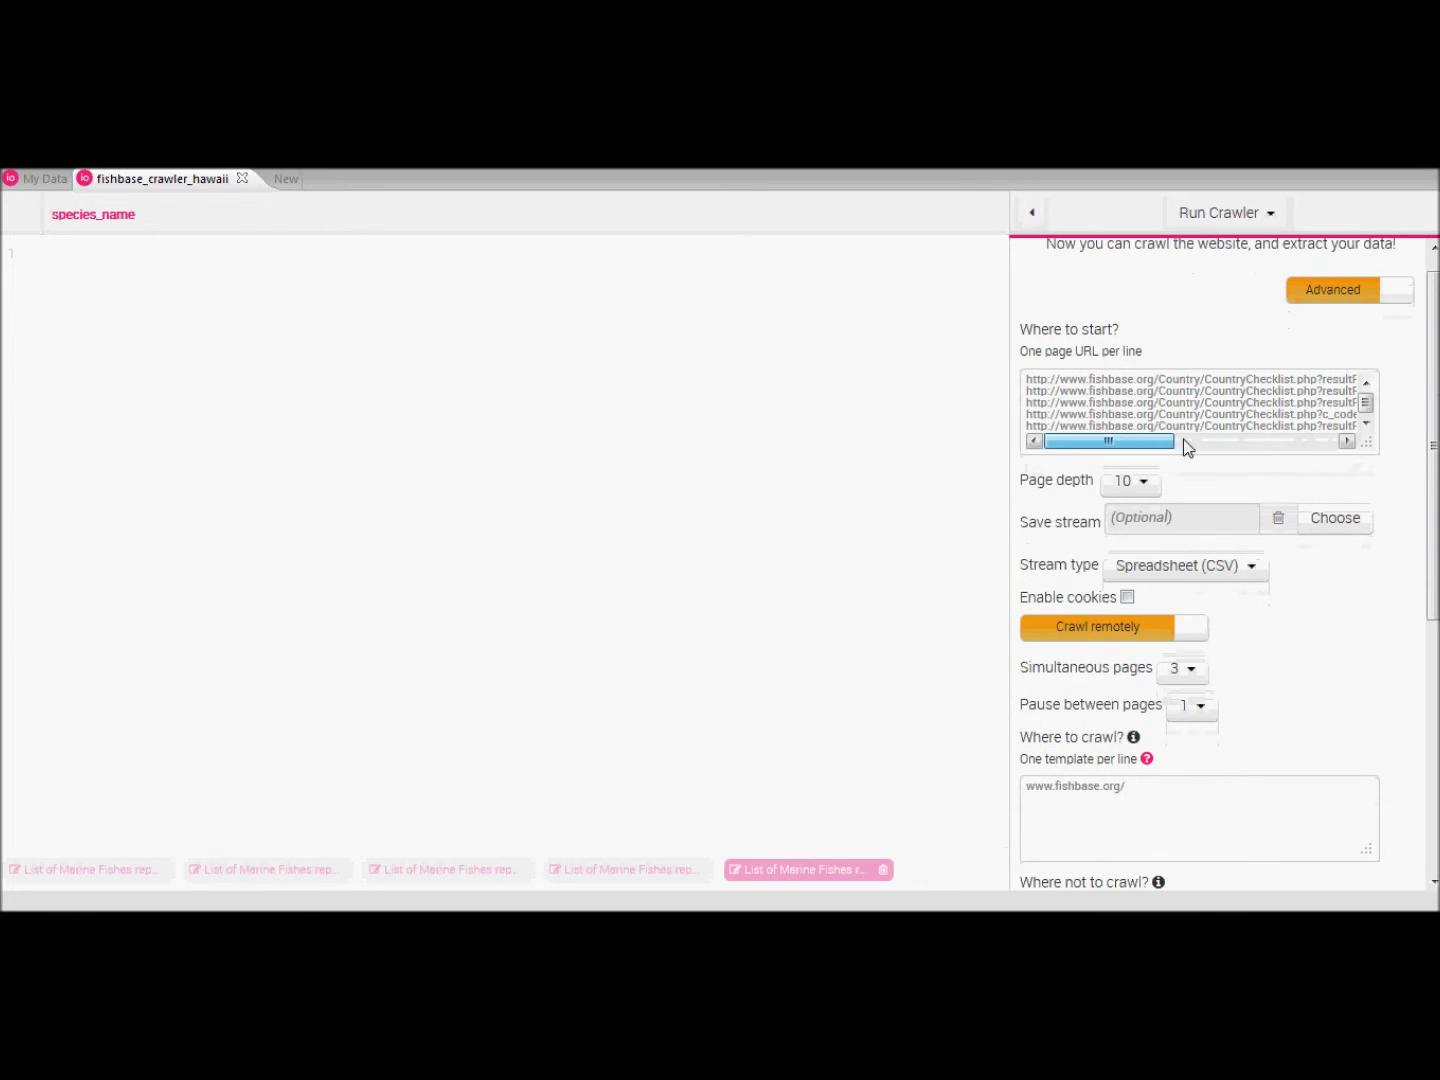
drag(1185, 446, 1112, 440)
triple_click(1116, 427)
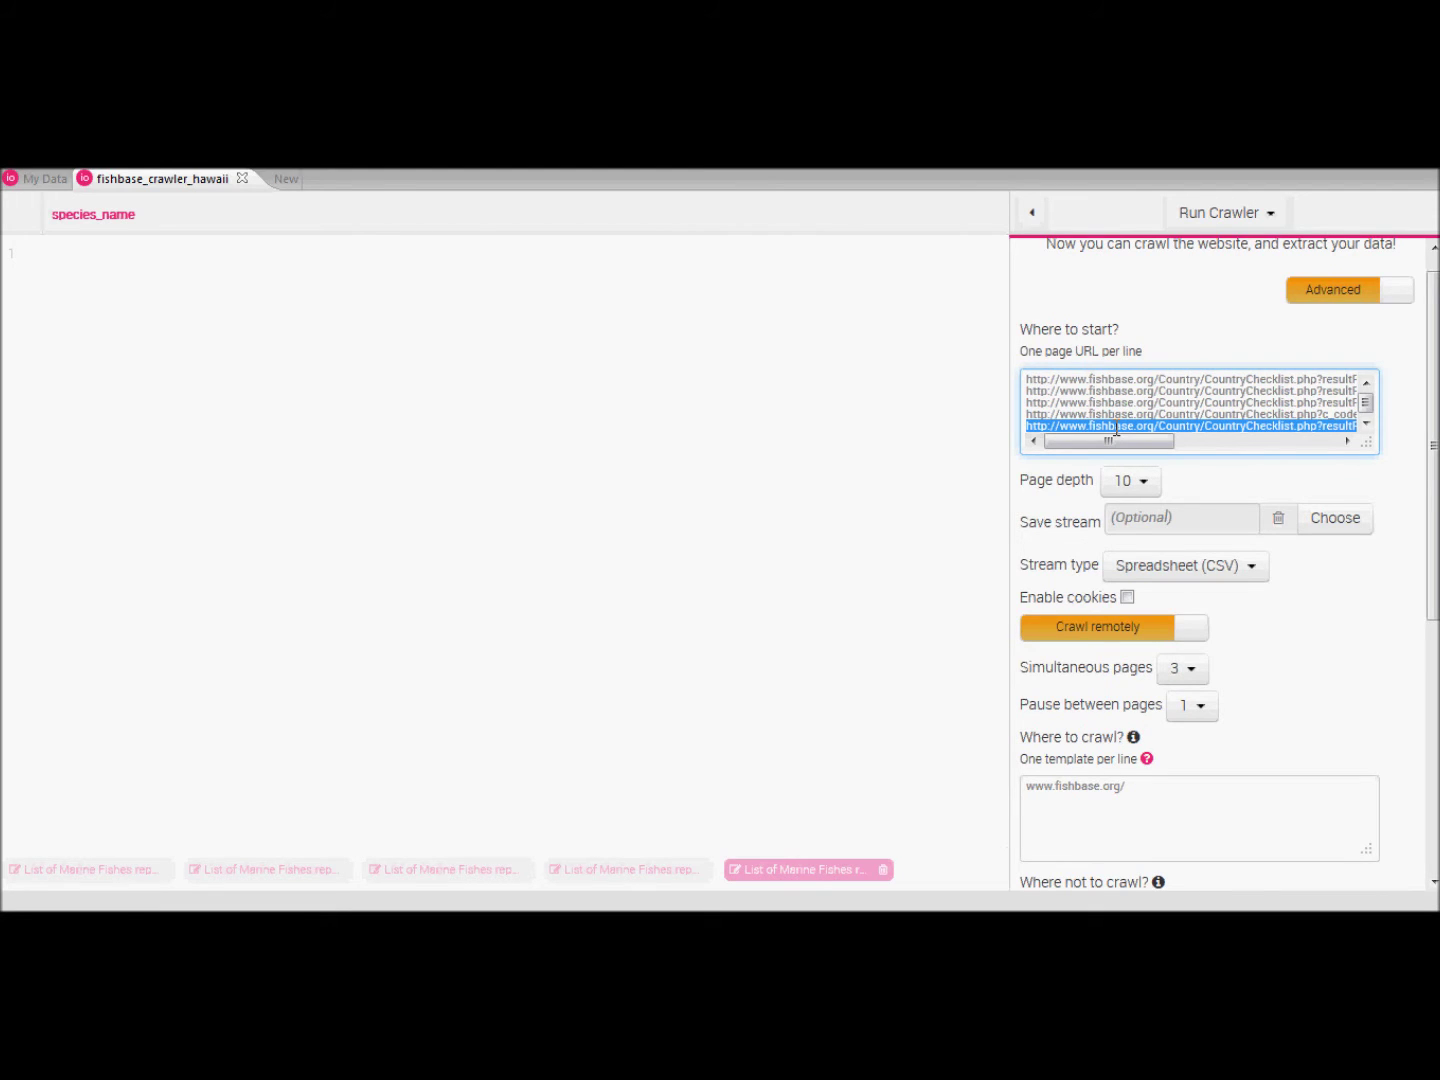
Set the crawl page depth to 22 and reveal the advanced crawl settings
click(1147, 487)
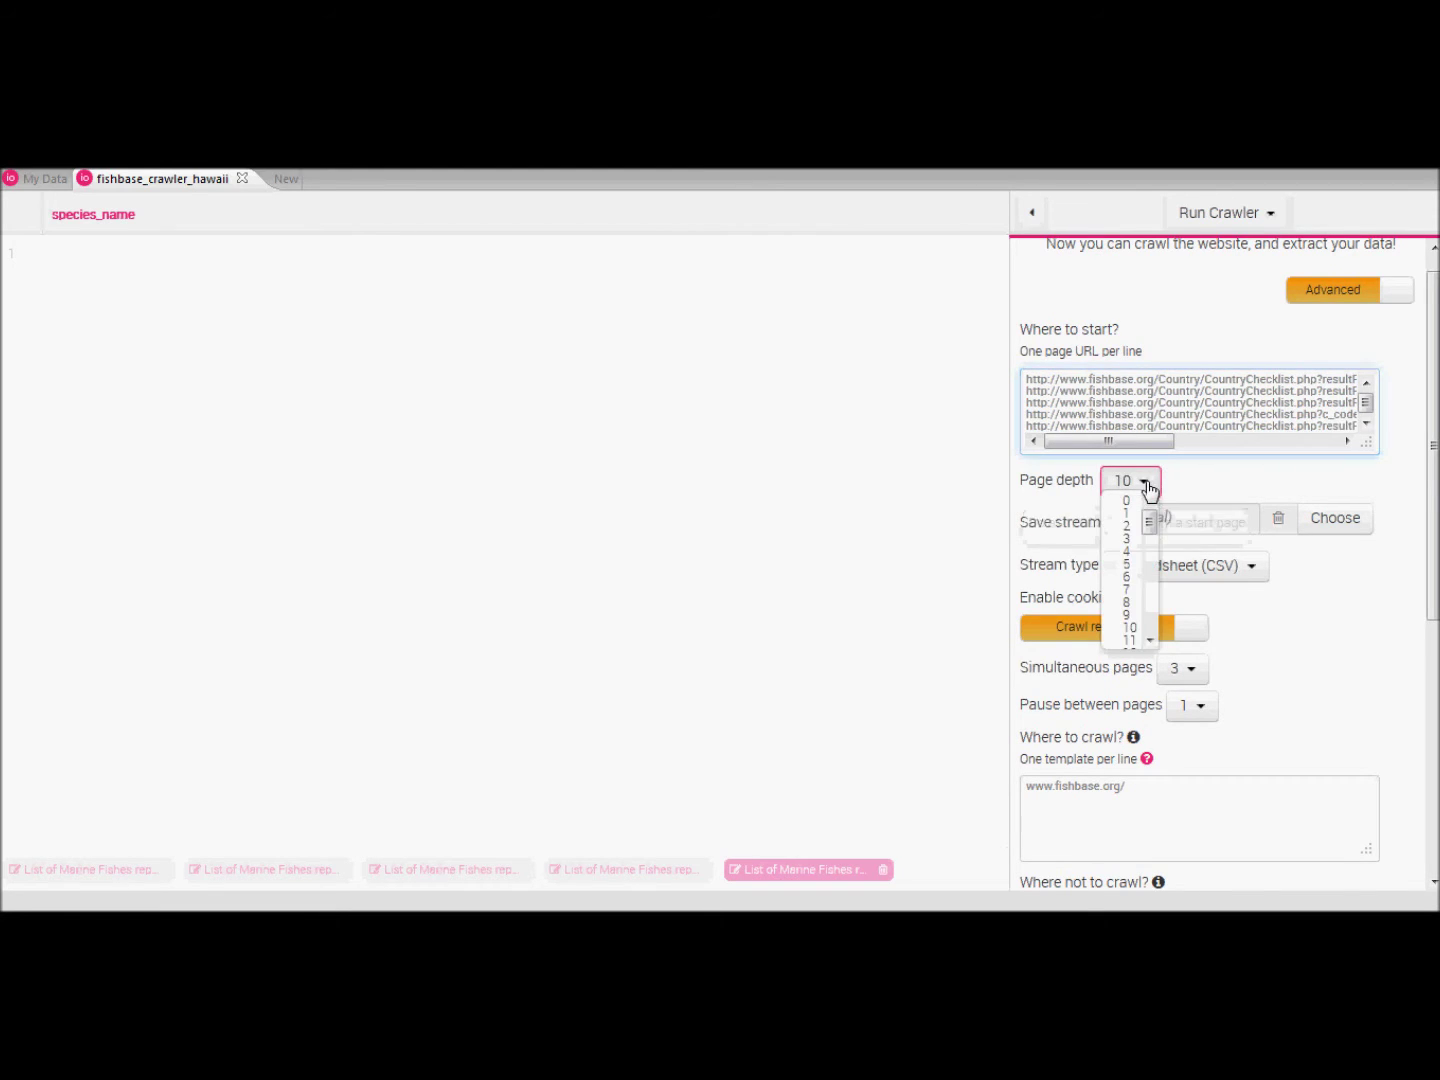
scroll(1148, 560, down, 5)
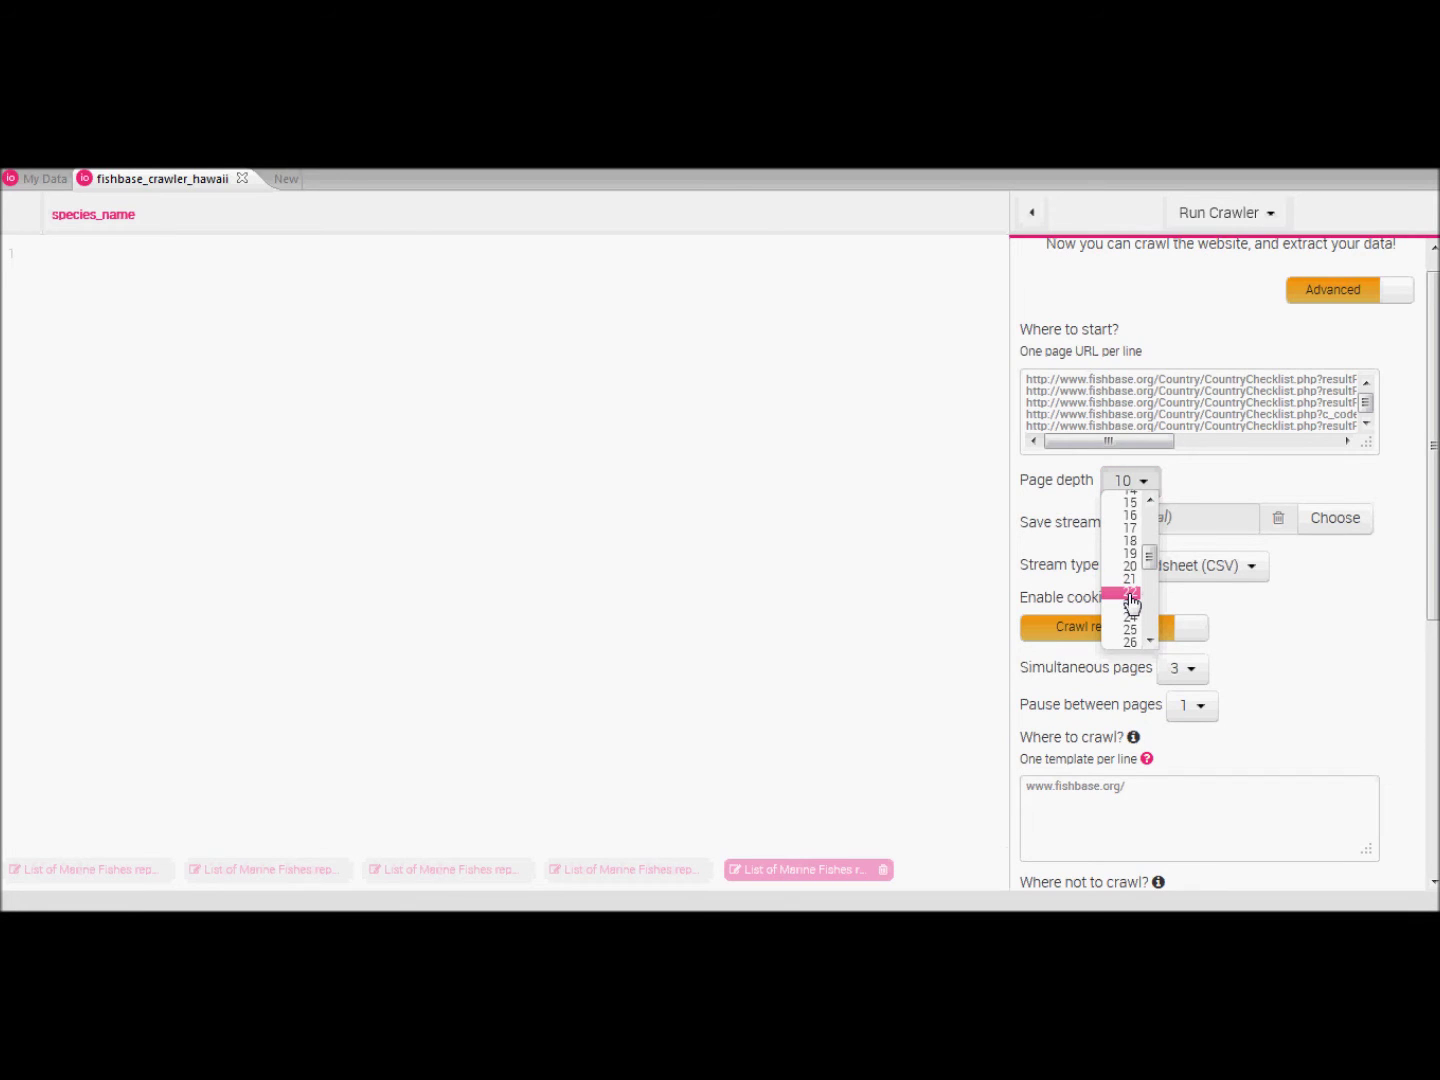
click(1130, 598)
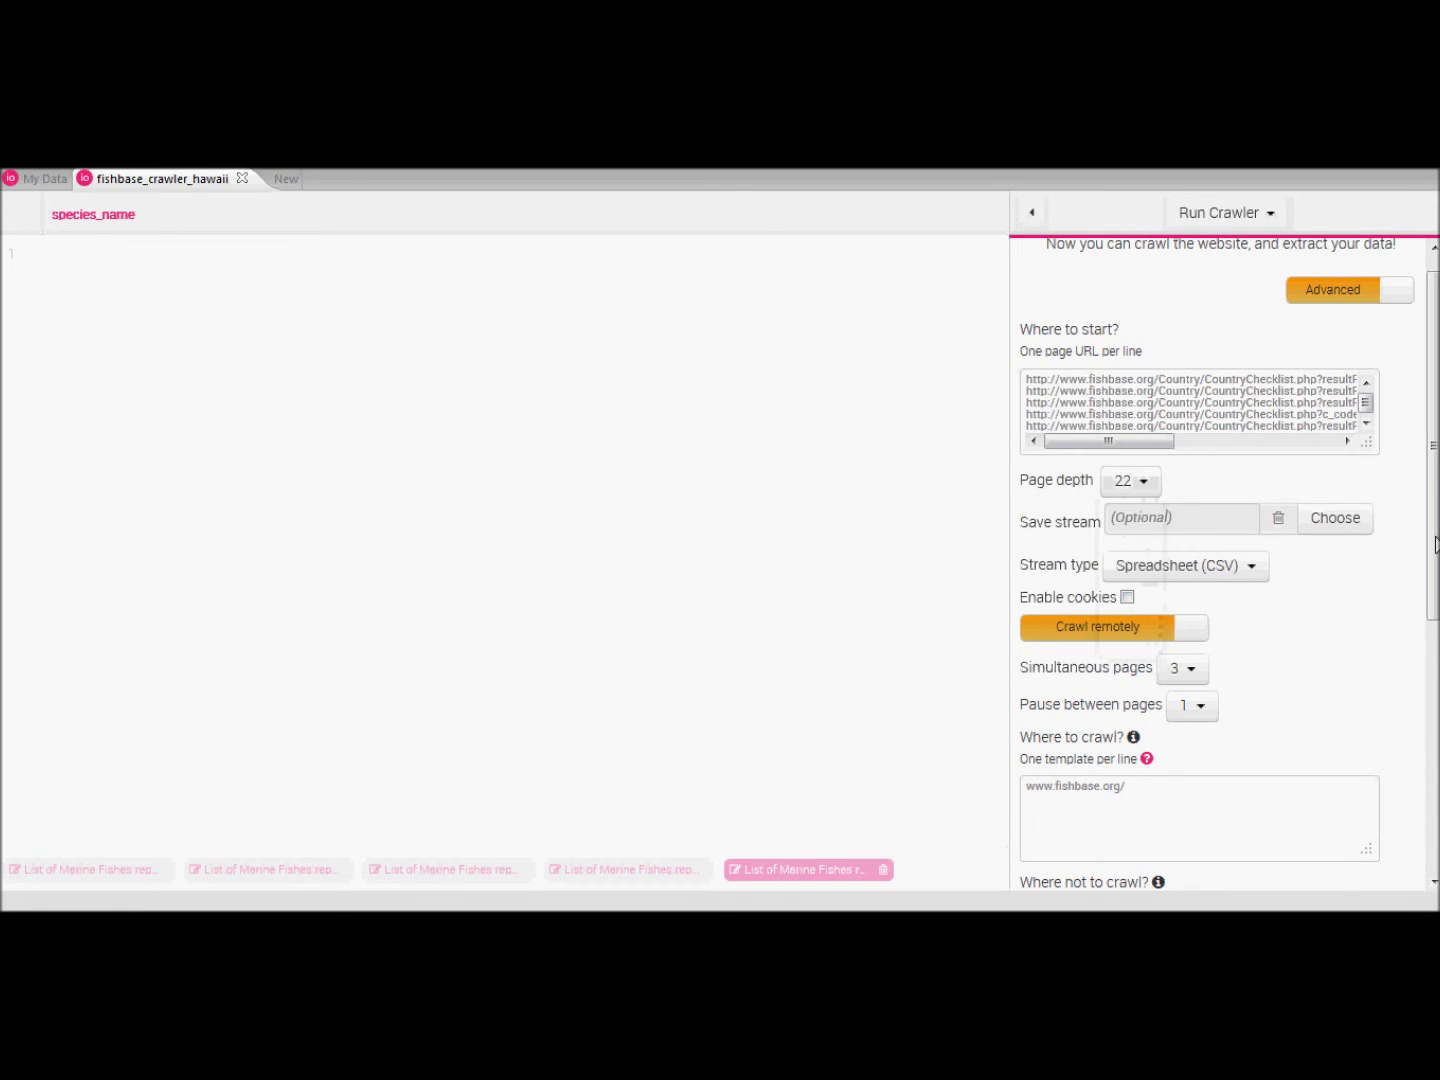
scroll(1435, 545, down, 1)
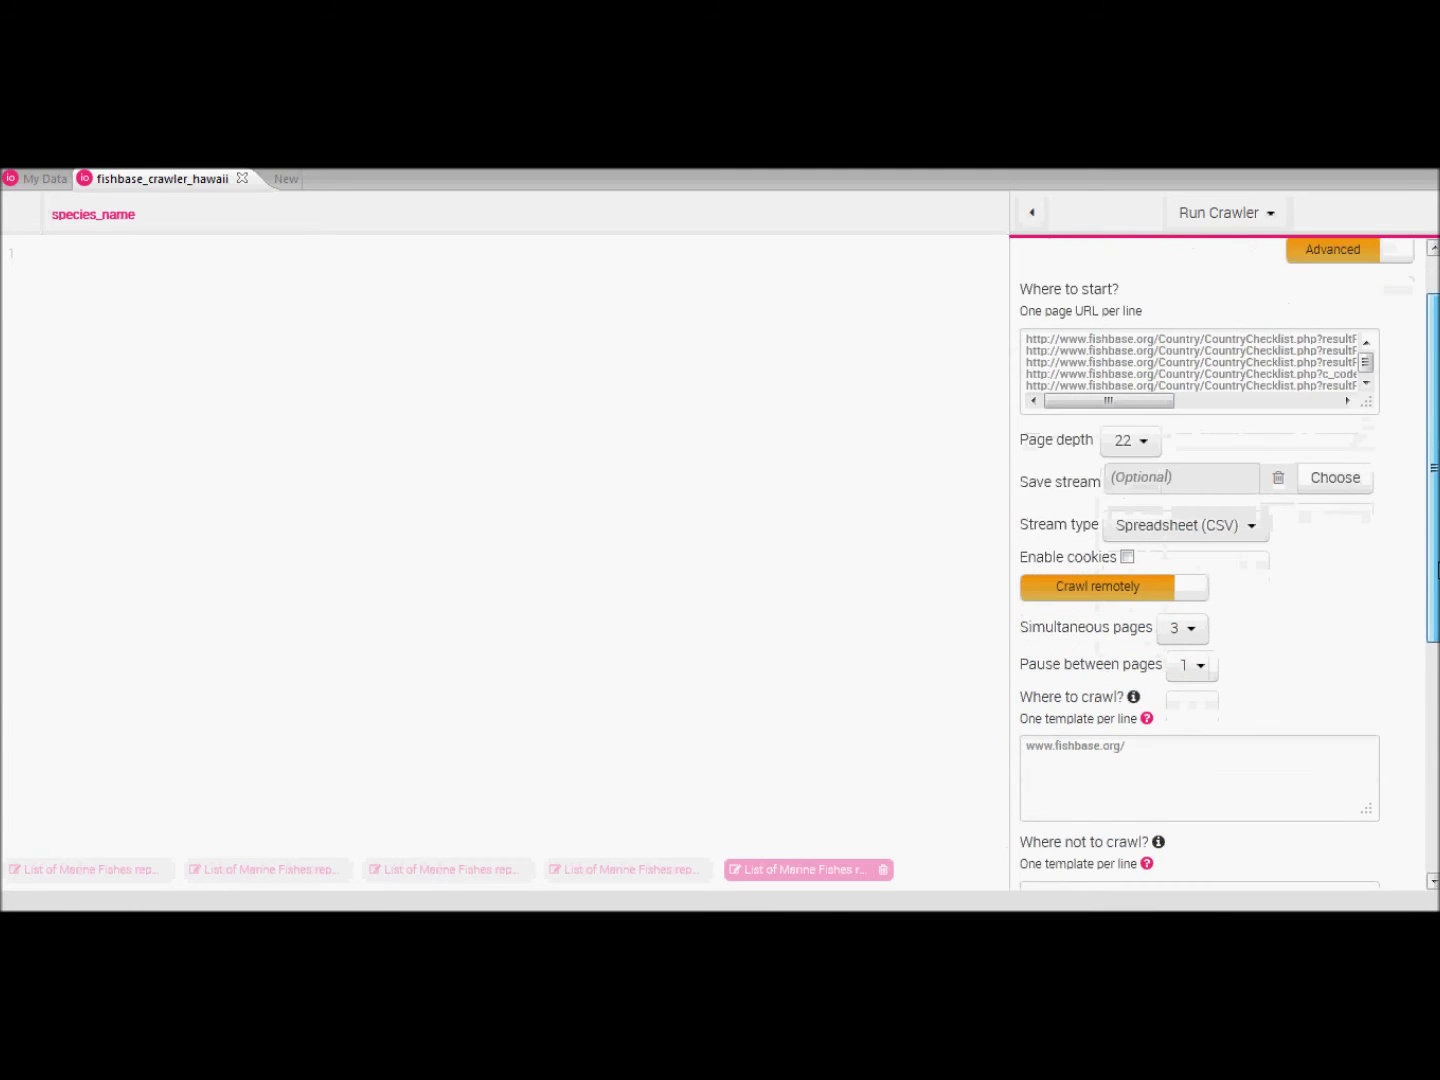
scroll(1220, 563, down, 2)
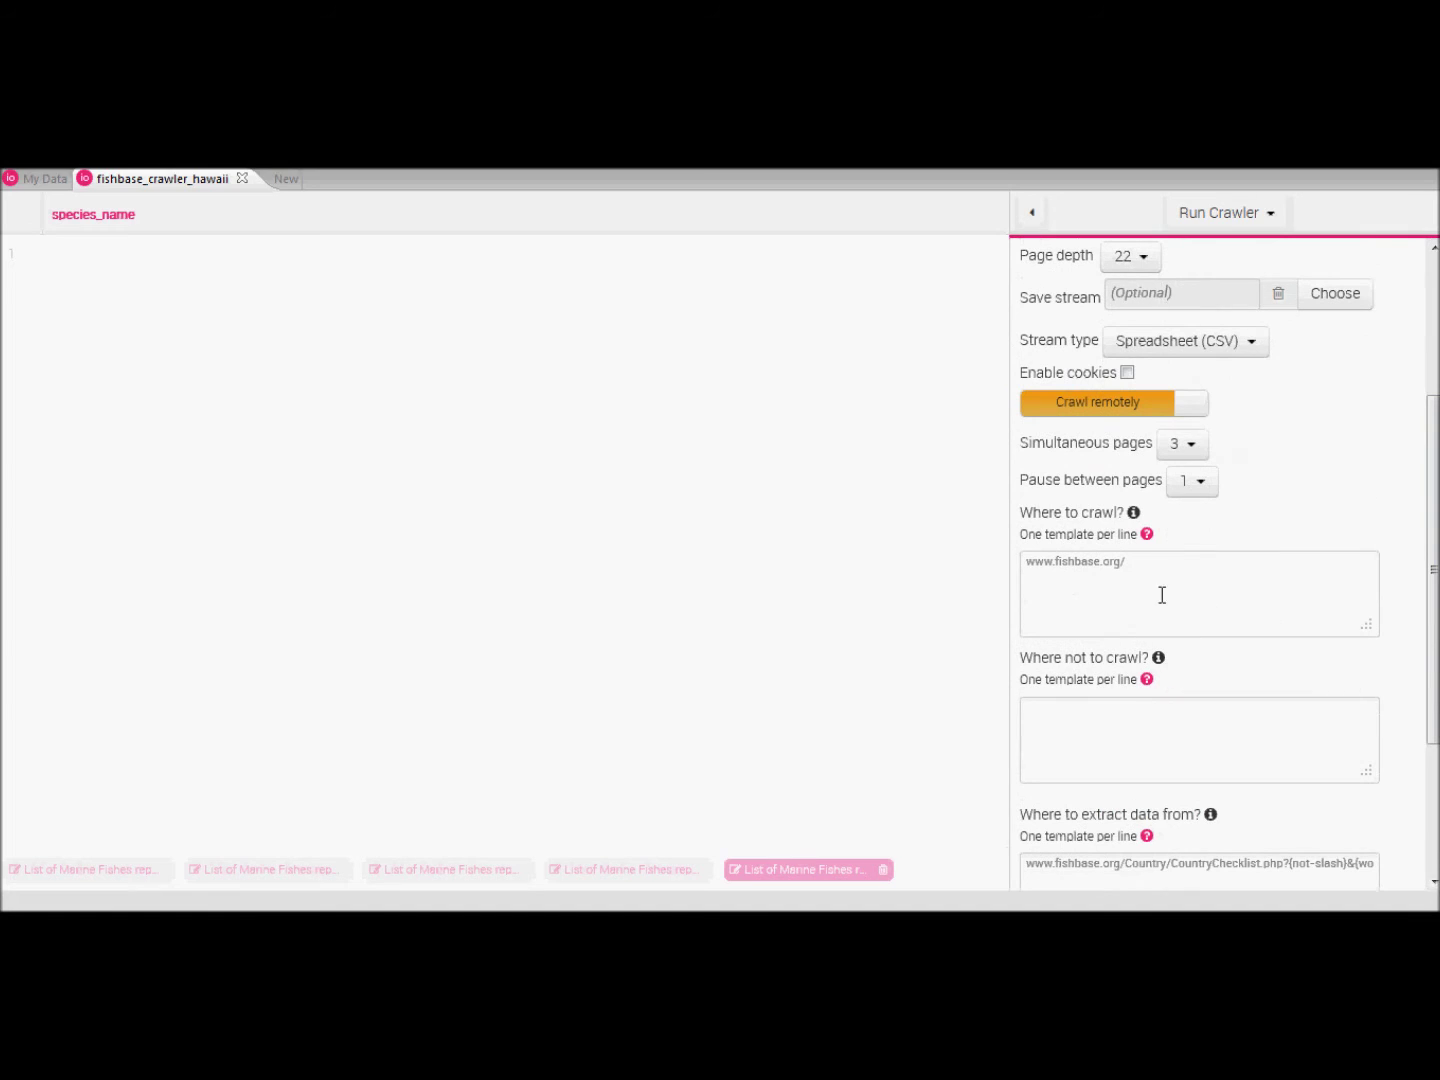
mouse_move(1134, 518)
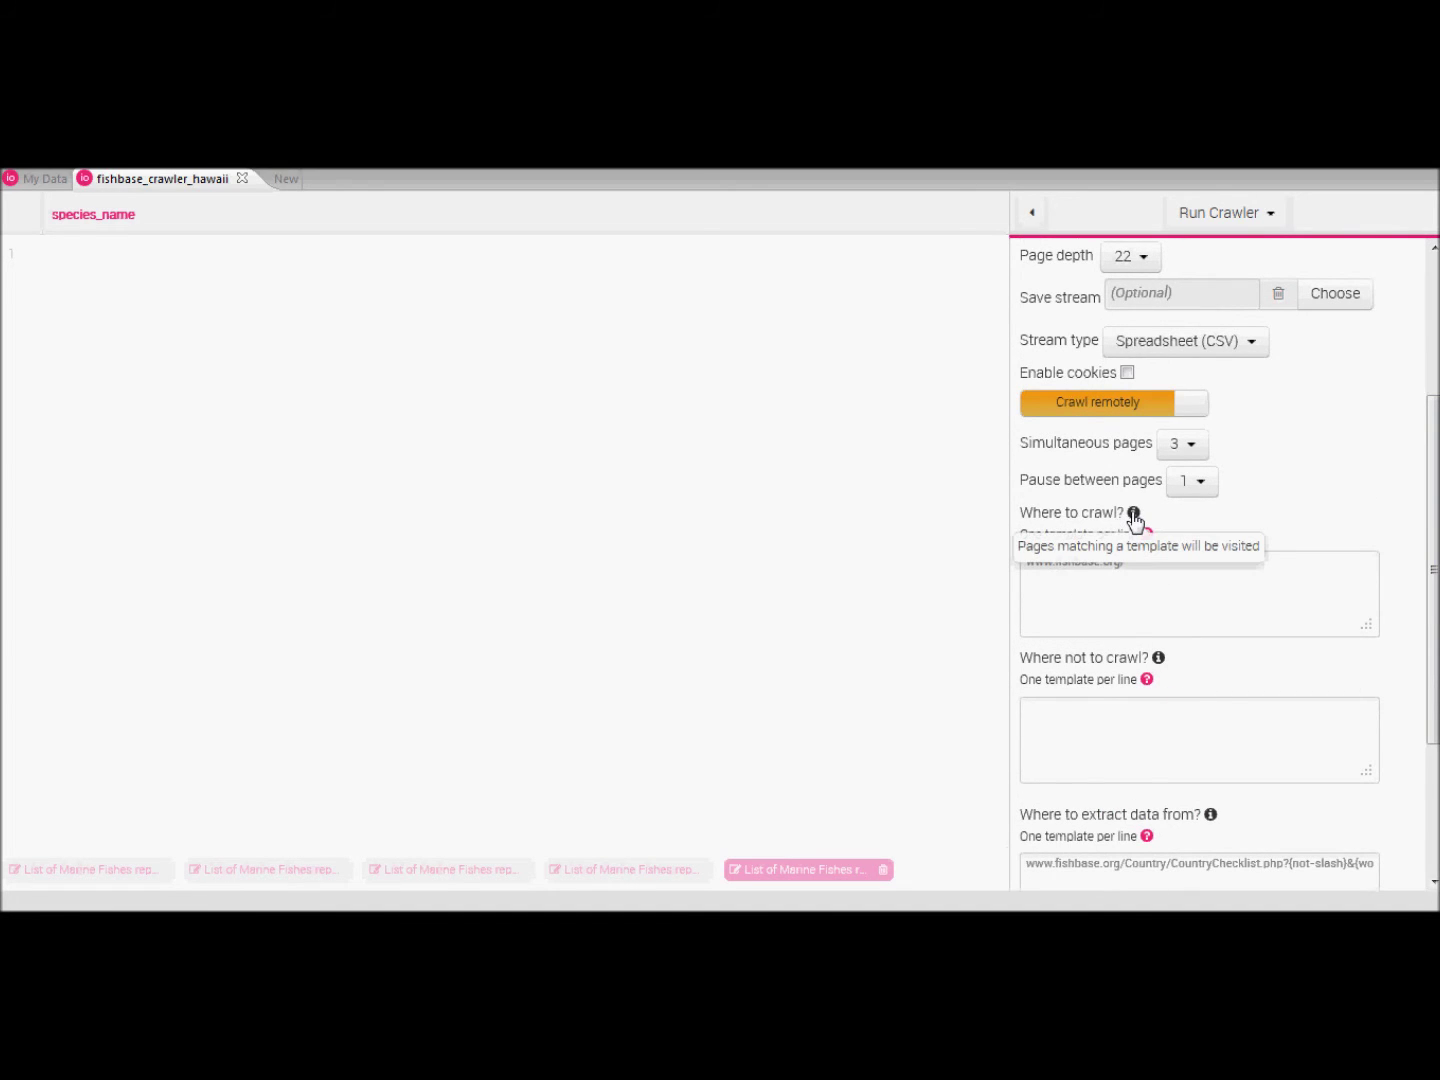
Paste the FishBase checklist URL as the crawl template, replacing result page 3 with {num}
triple_click(1141, 563)
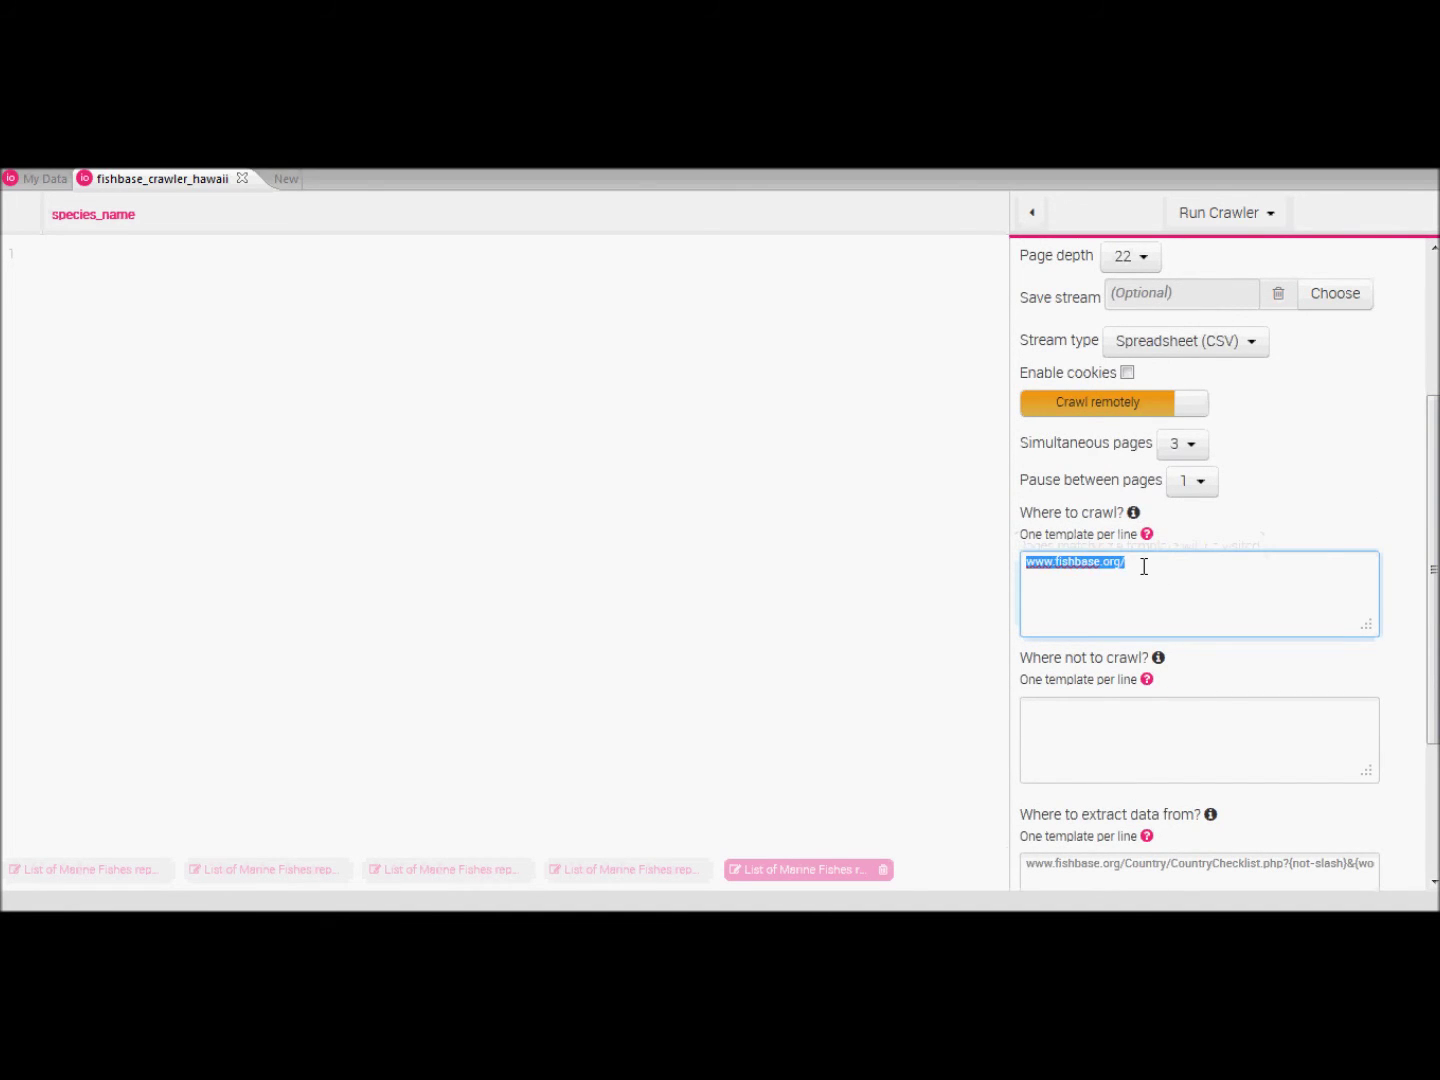
key(ctrl+v)
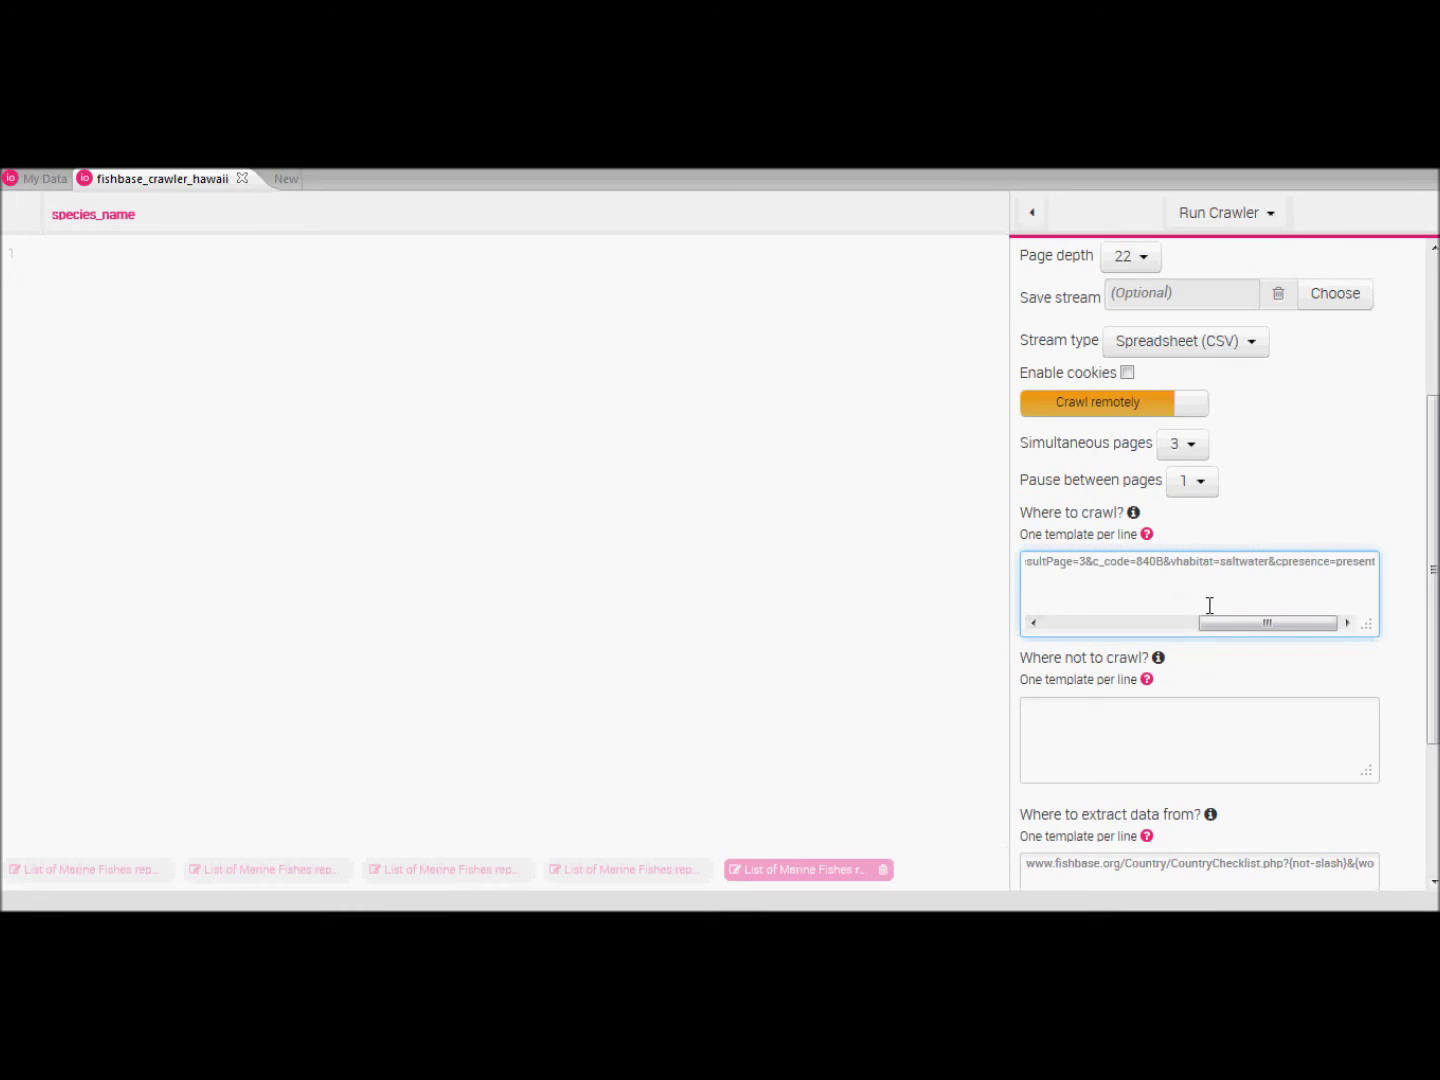
drag(1222, 623, 1324, 640)
drag(1049, 562, 1085, 565)
click(1087, 563)
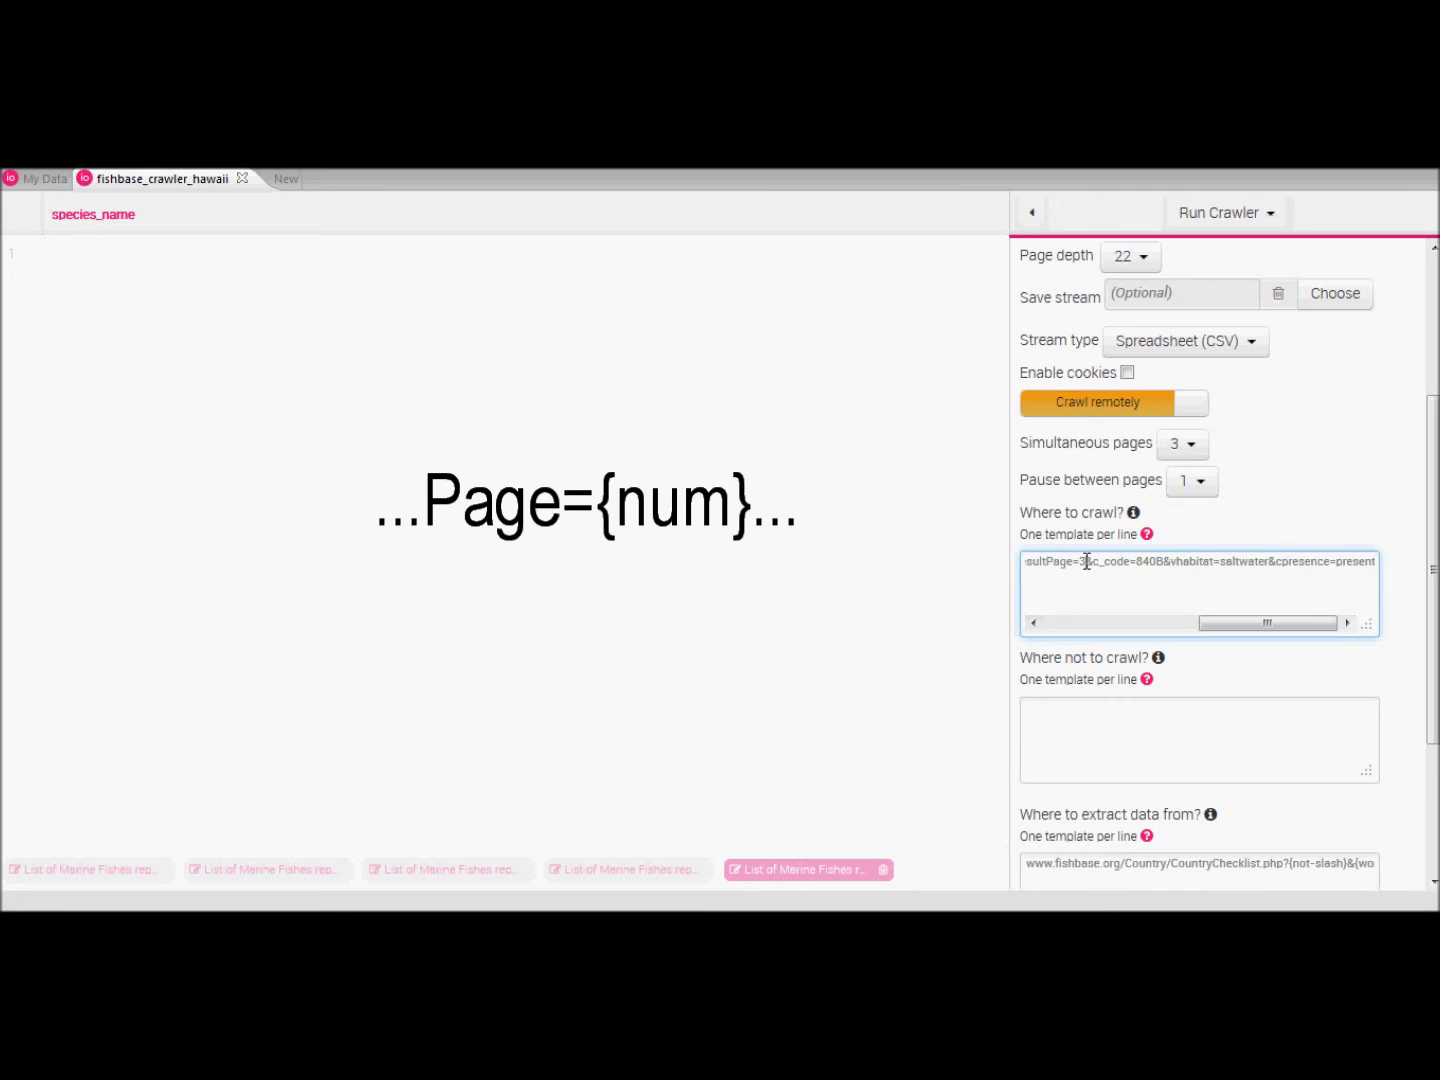
key(BackSpace)
text({)
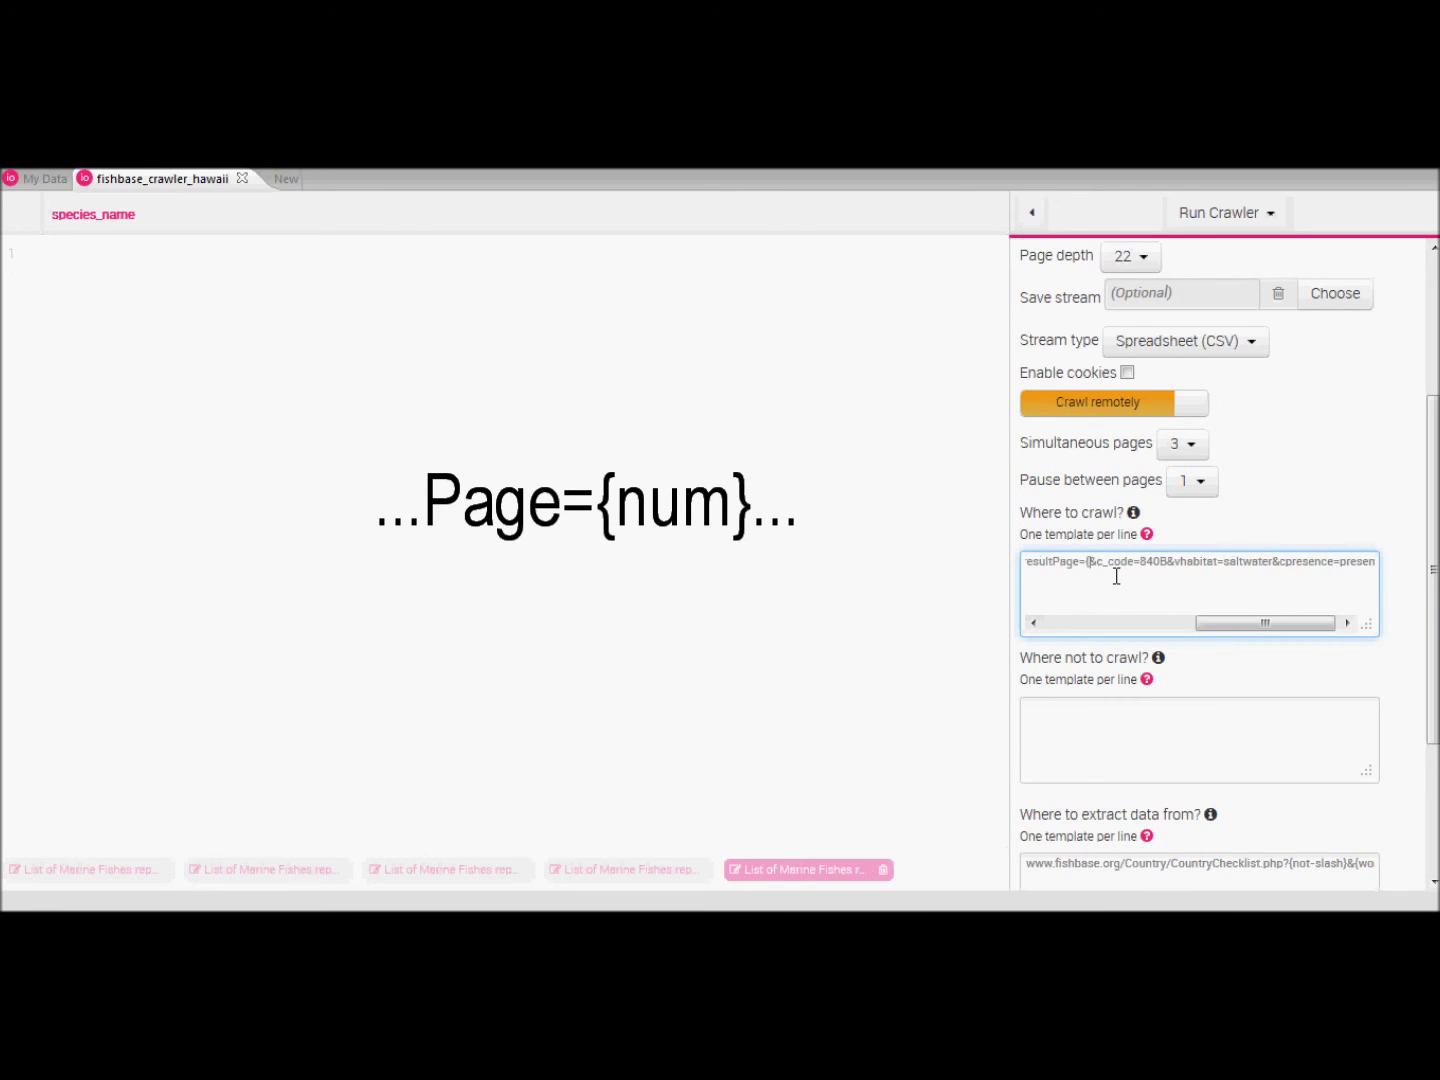
text(num})
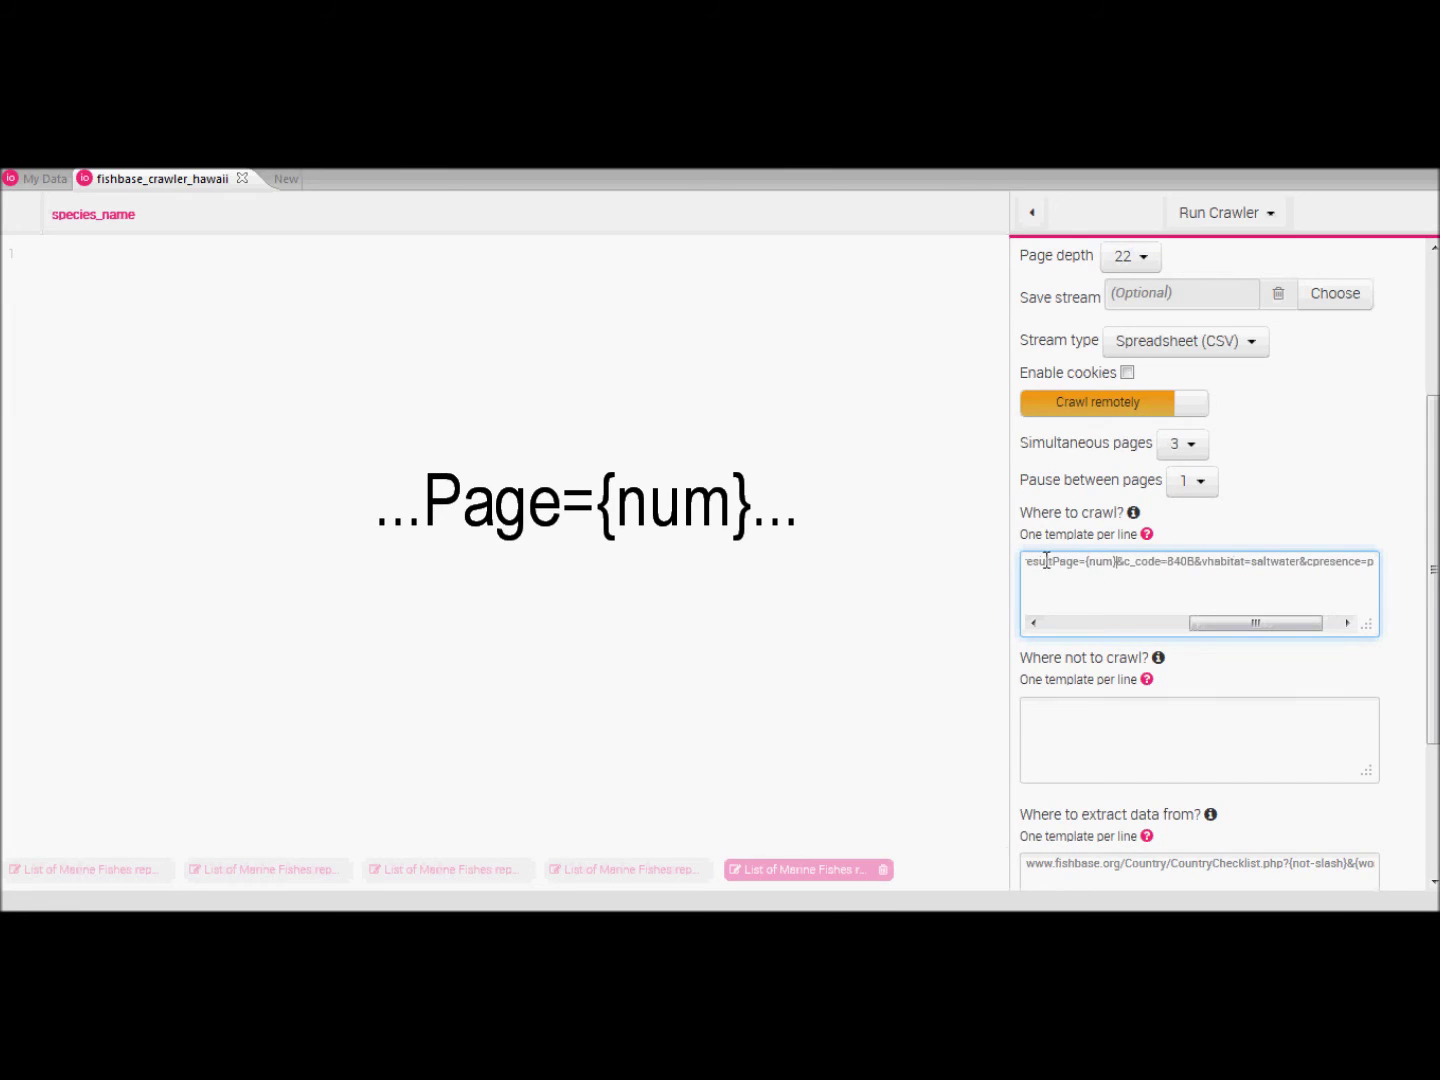
drag(1053, 562, 1121, 578)
click(1139, 566)
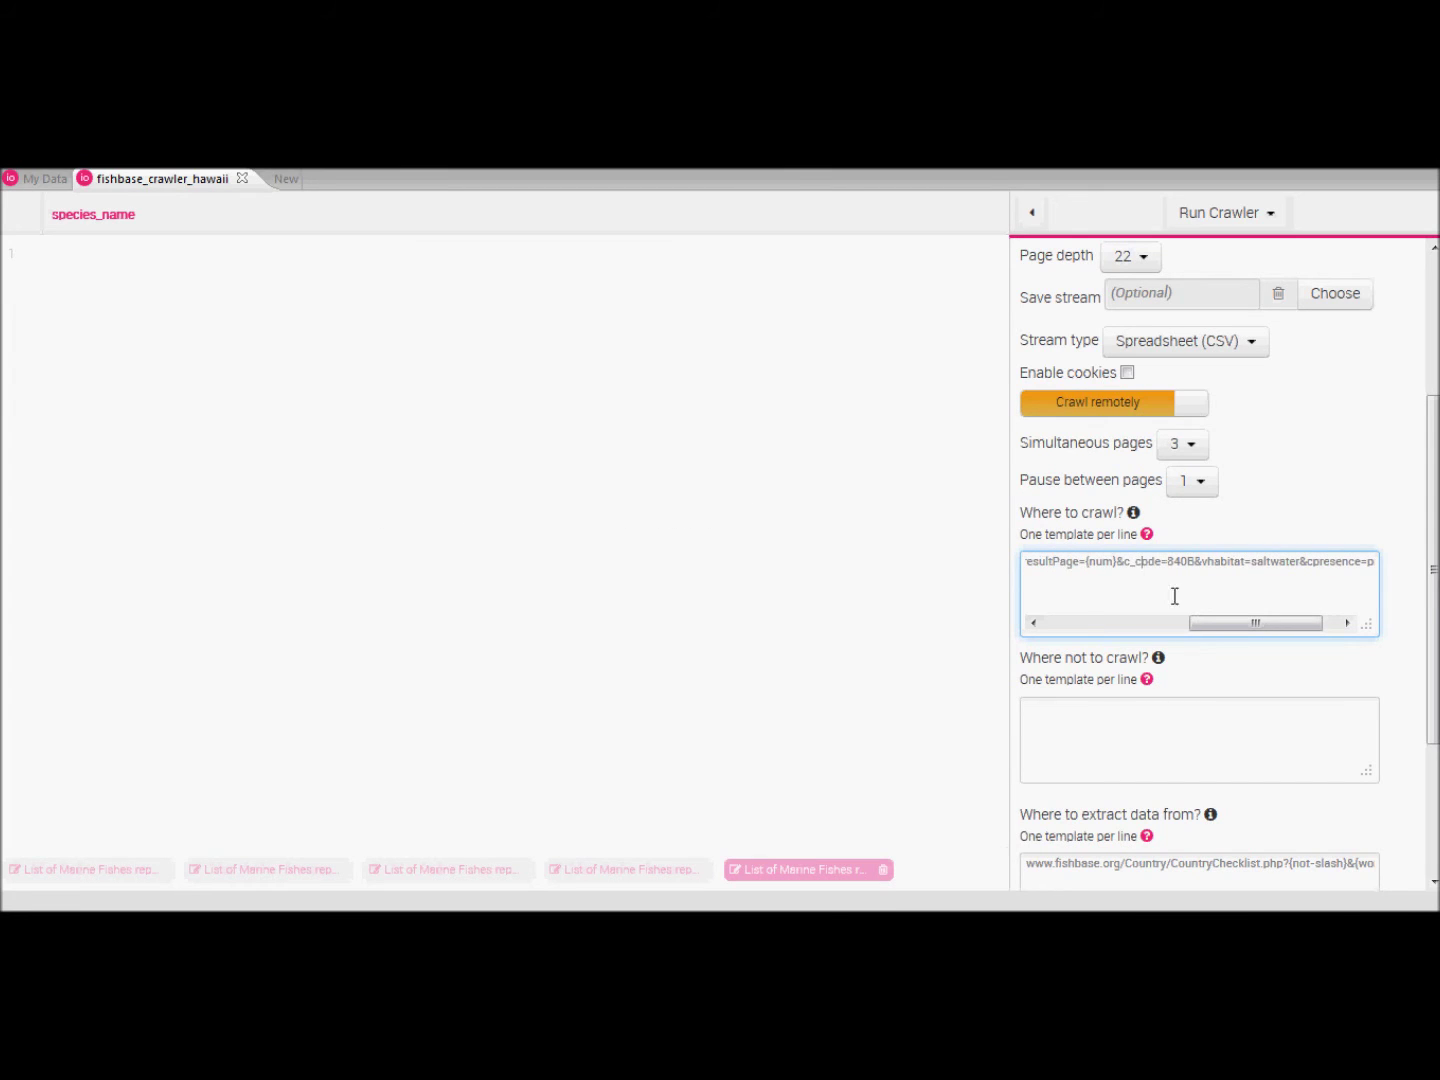
Append $ after &cpresence=present to anchor the template at the URL's end
drag(1215, 626, 1305, 633)
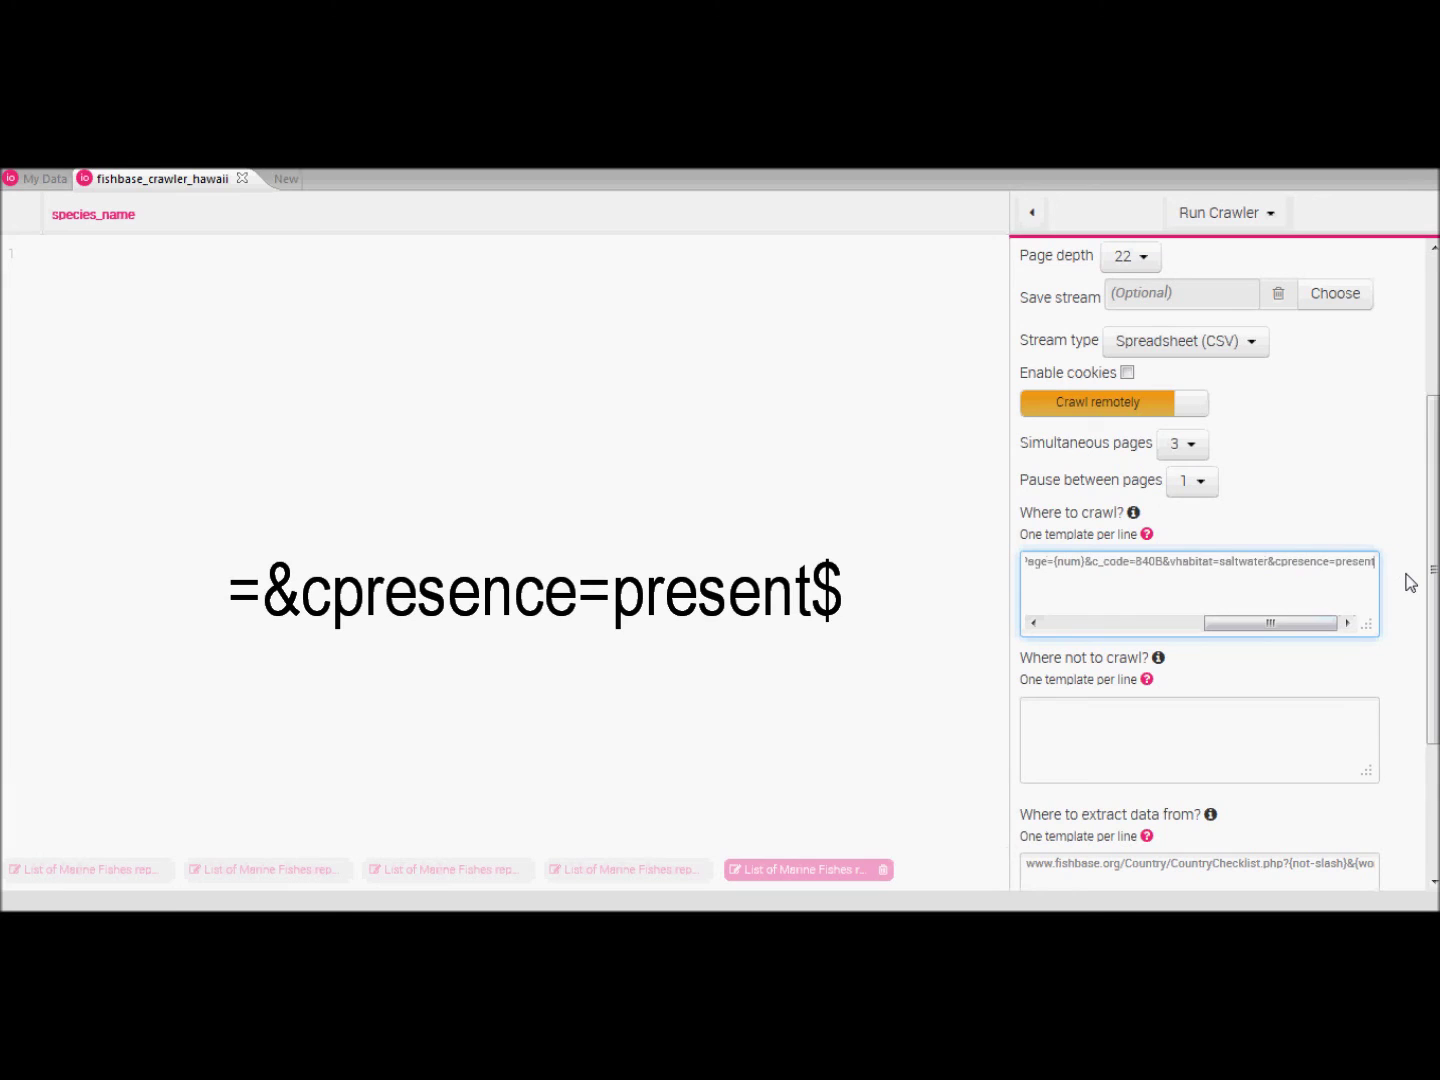
text($)
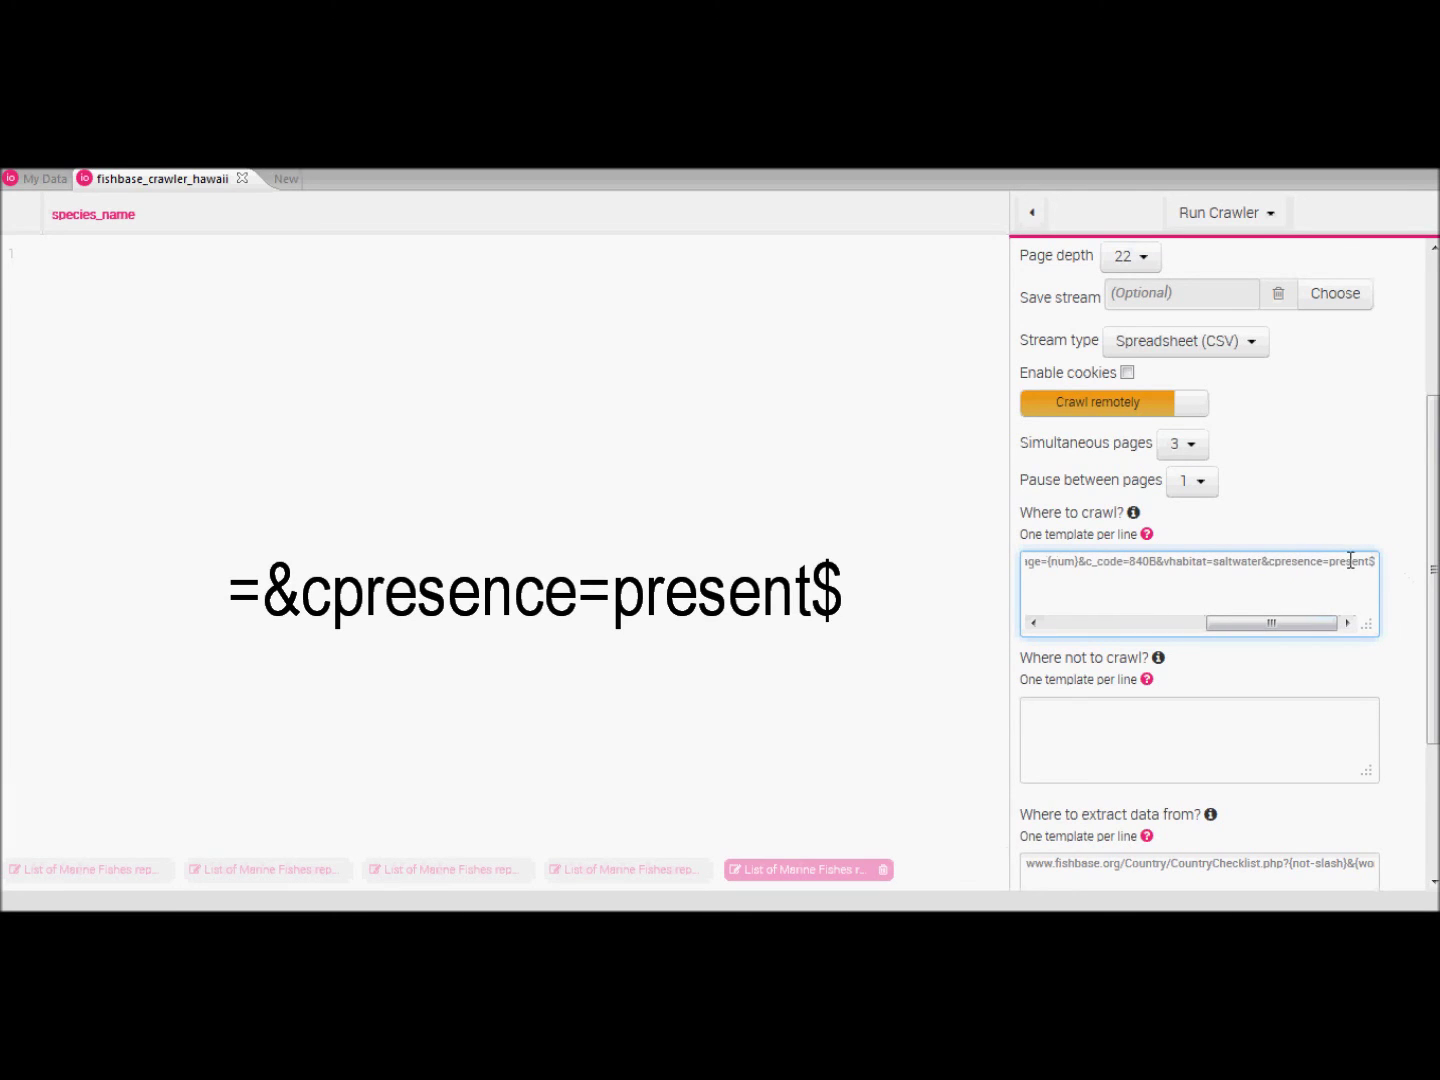
drag(1376, 565, 1334, 563)
click(1410, 586)
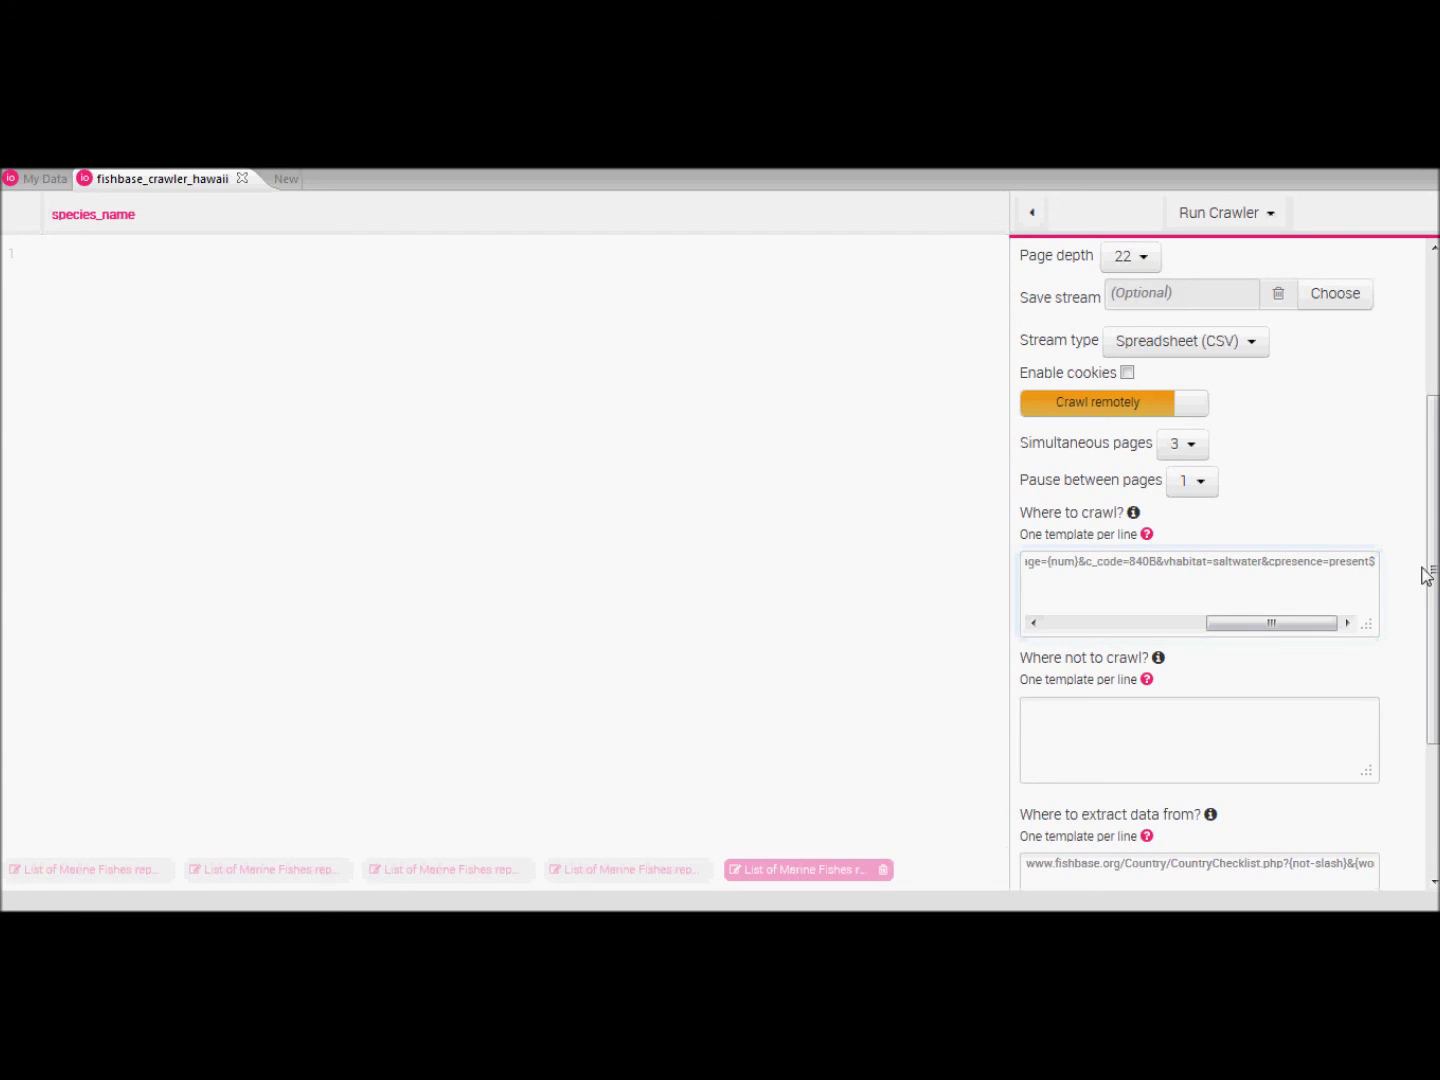
Check the crawl template and the 'Where to extract data from?' template, then start the Hawaii crawl
triple_click(1239, 567)
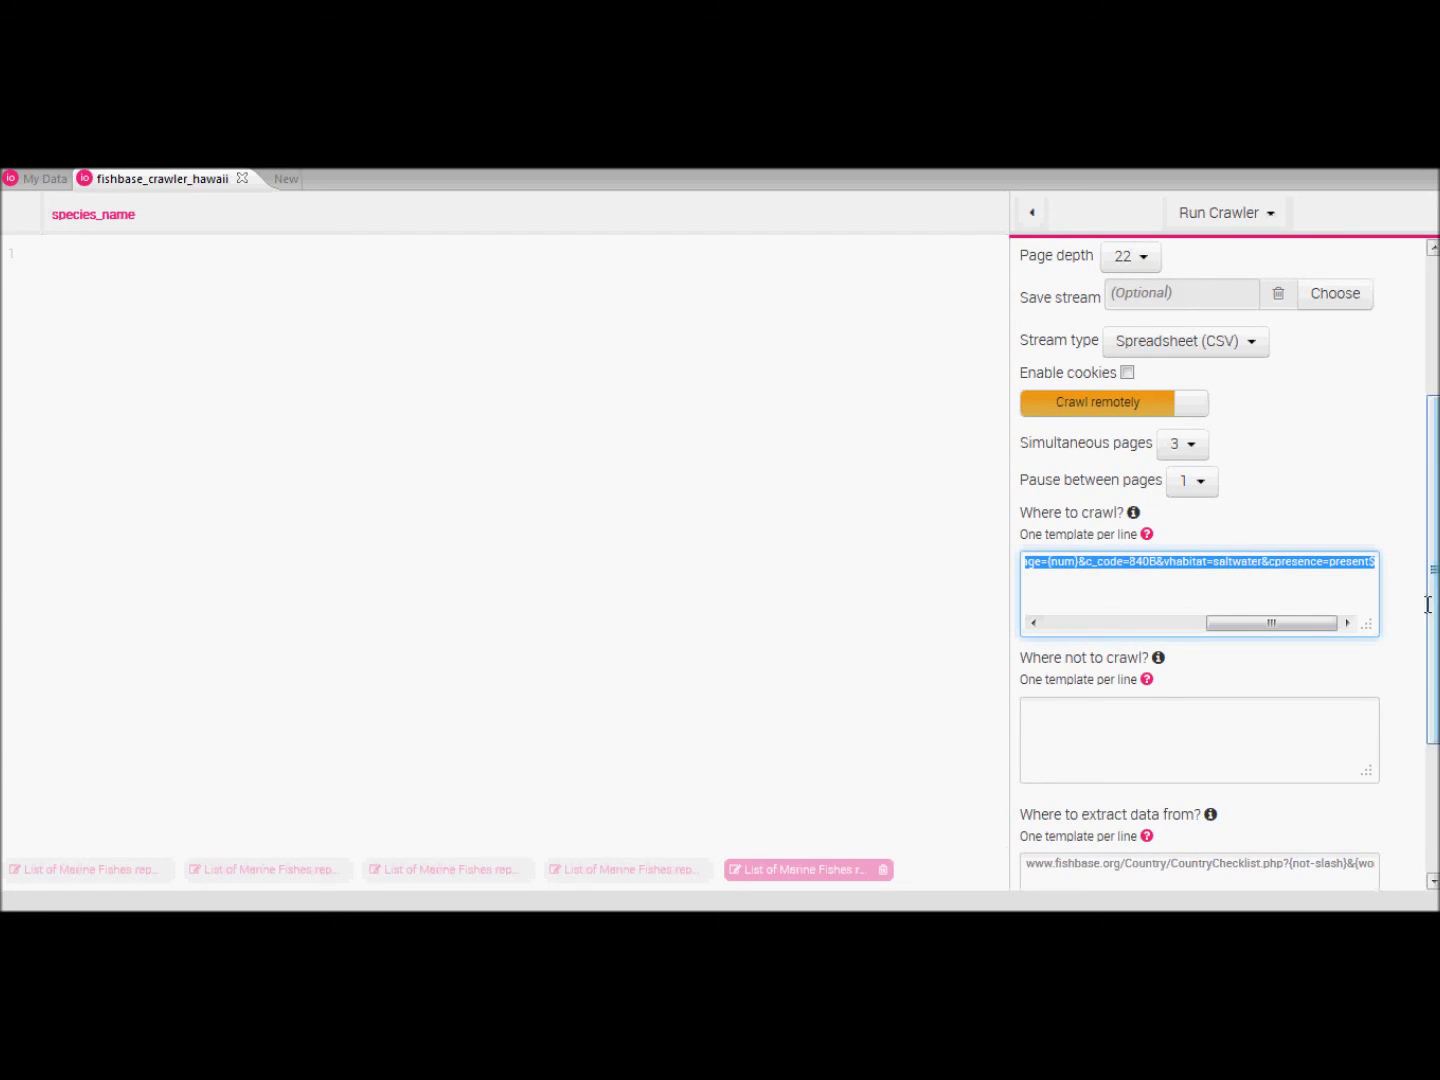
drag(1430, 600, 1189, 706)
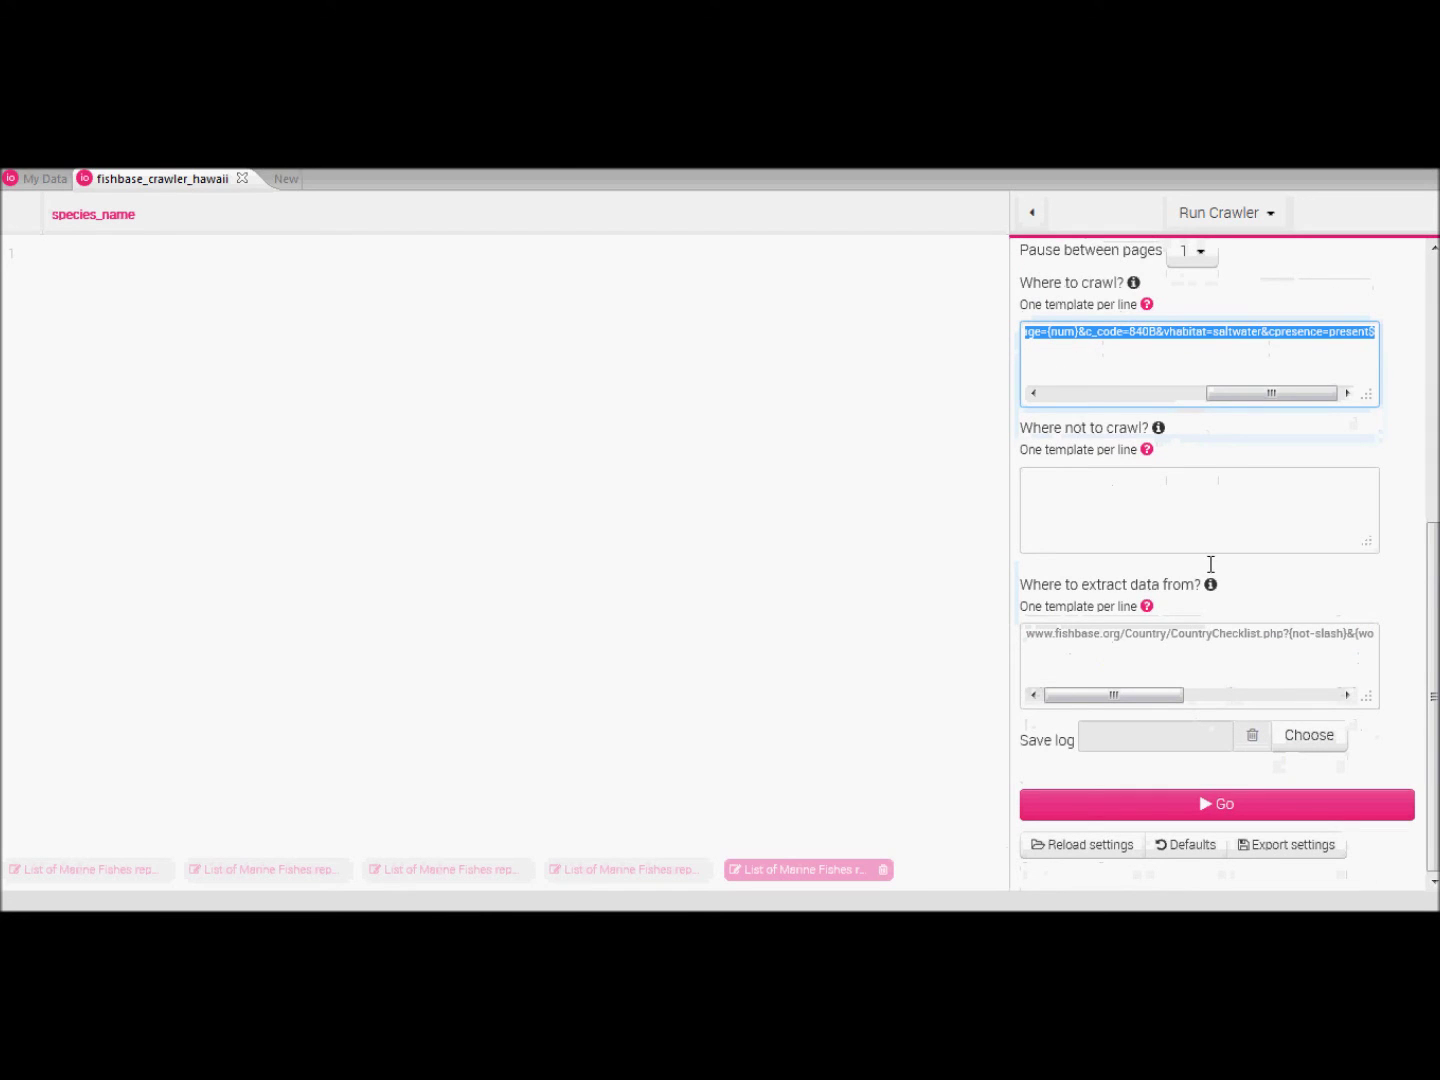
mouse_move(1212, 590)
triple_click(1073, 633)
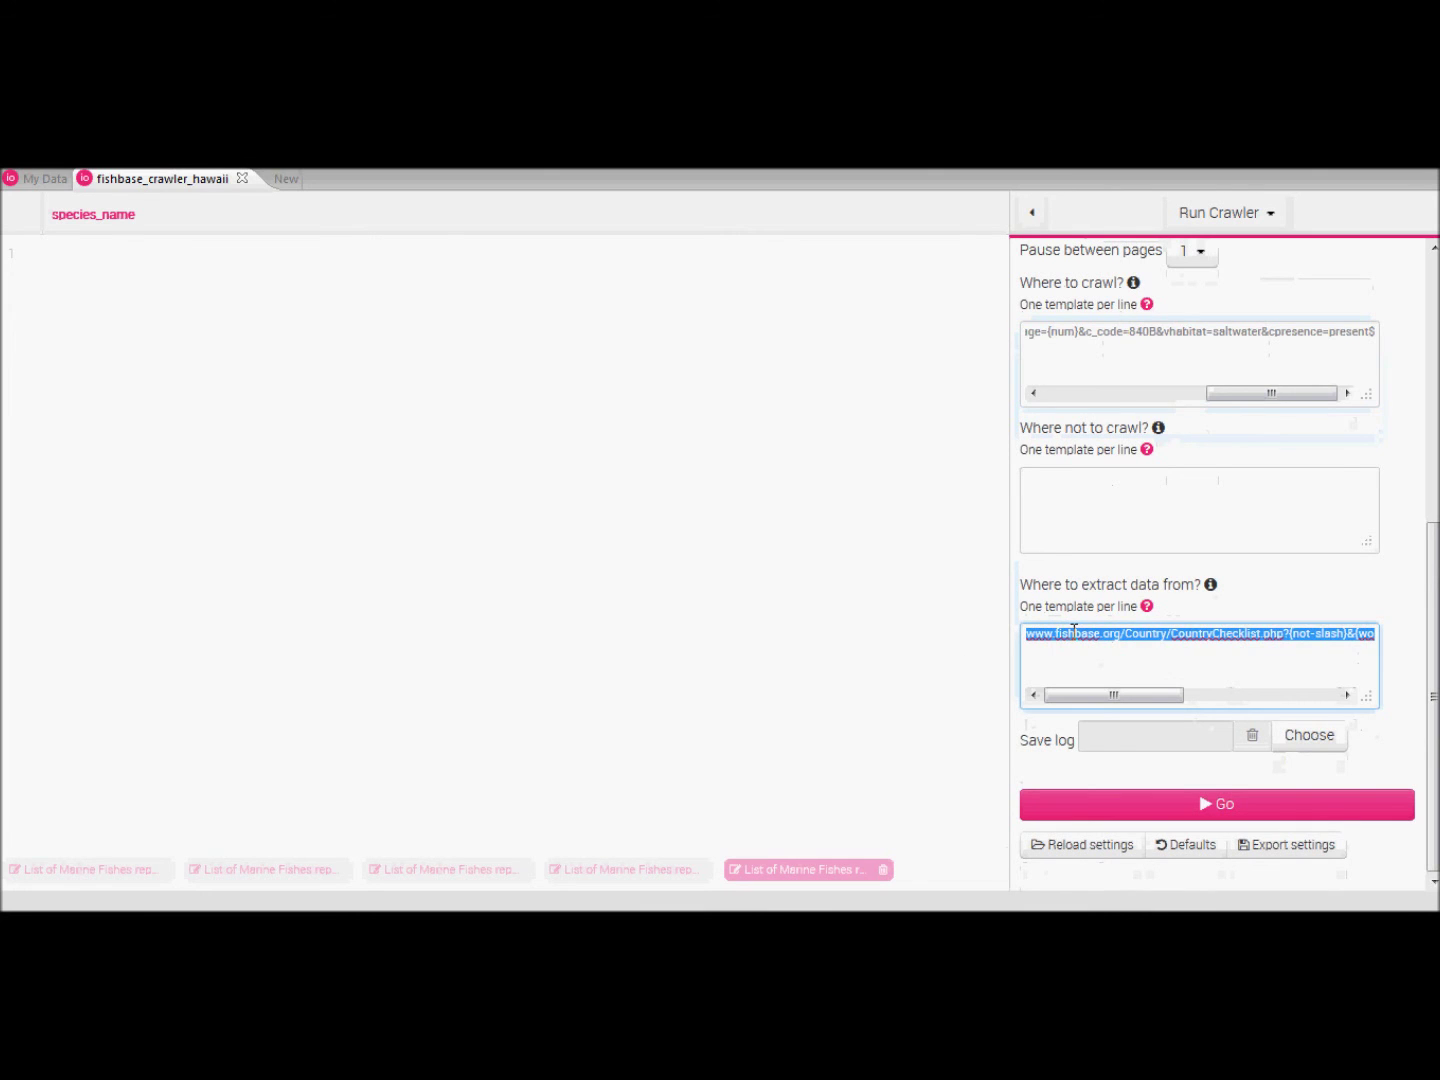
click(1096, 815)
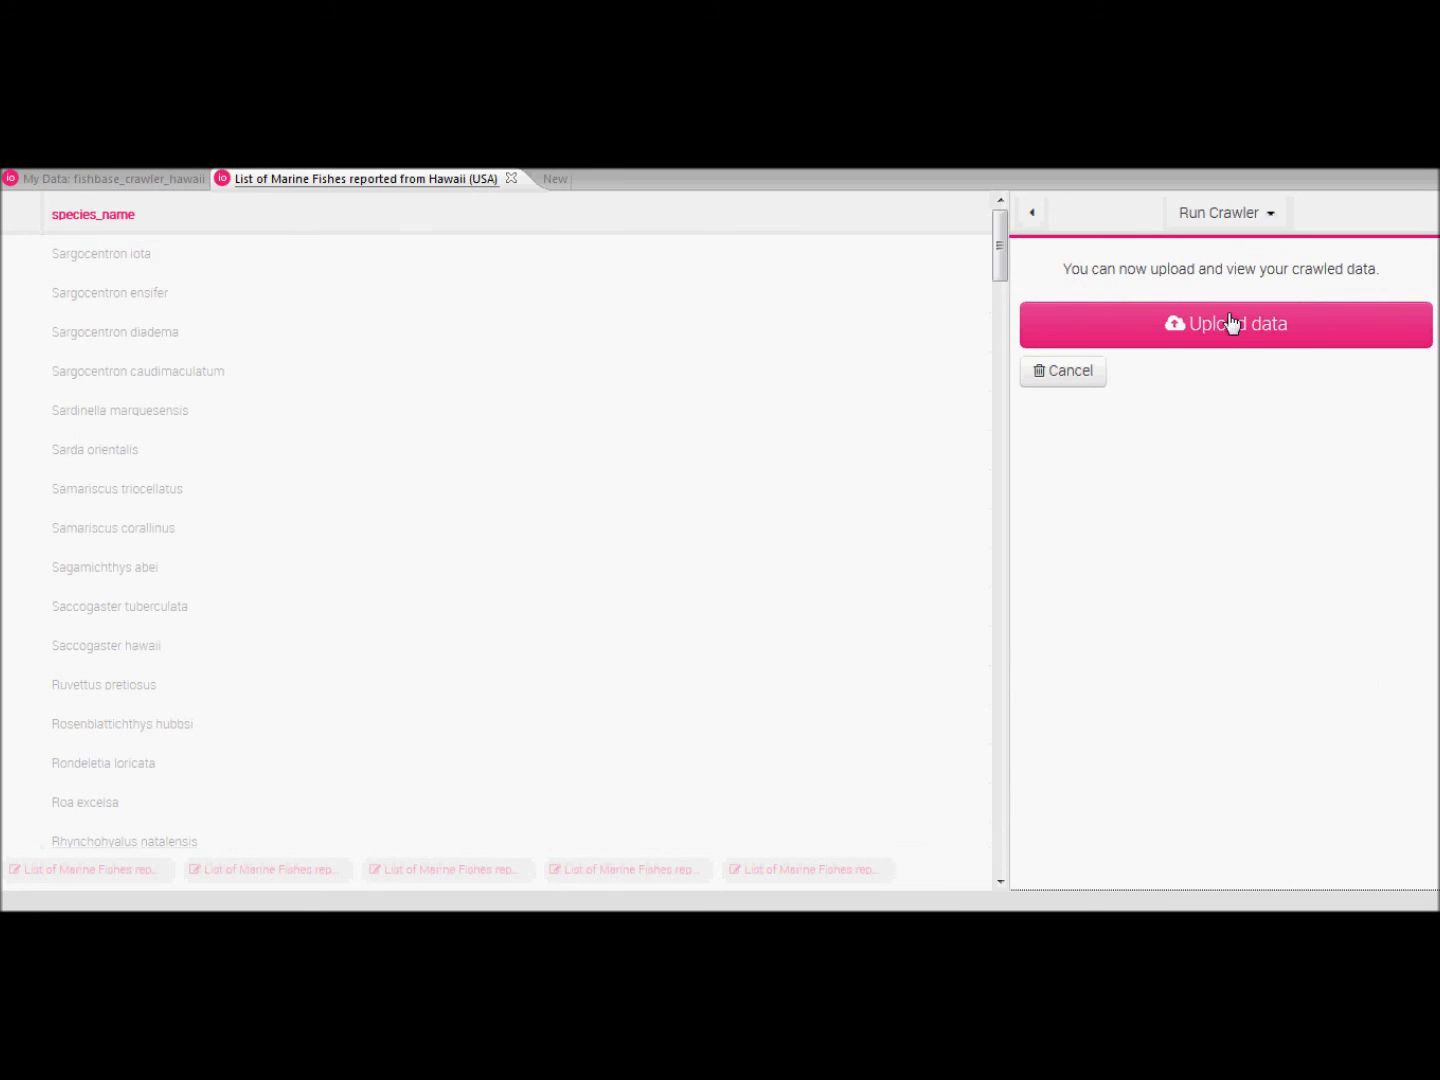
Upload the crawled species names and confirm updating the fishbase_crawler_hawaii data set
click(1238, 340)
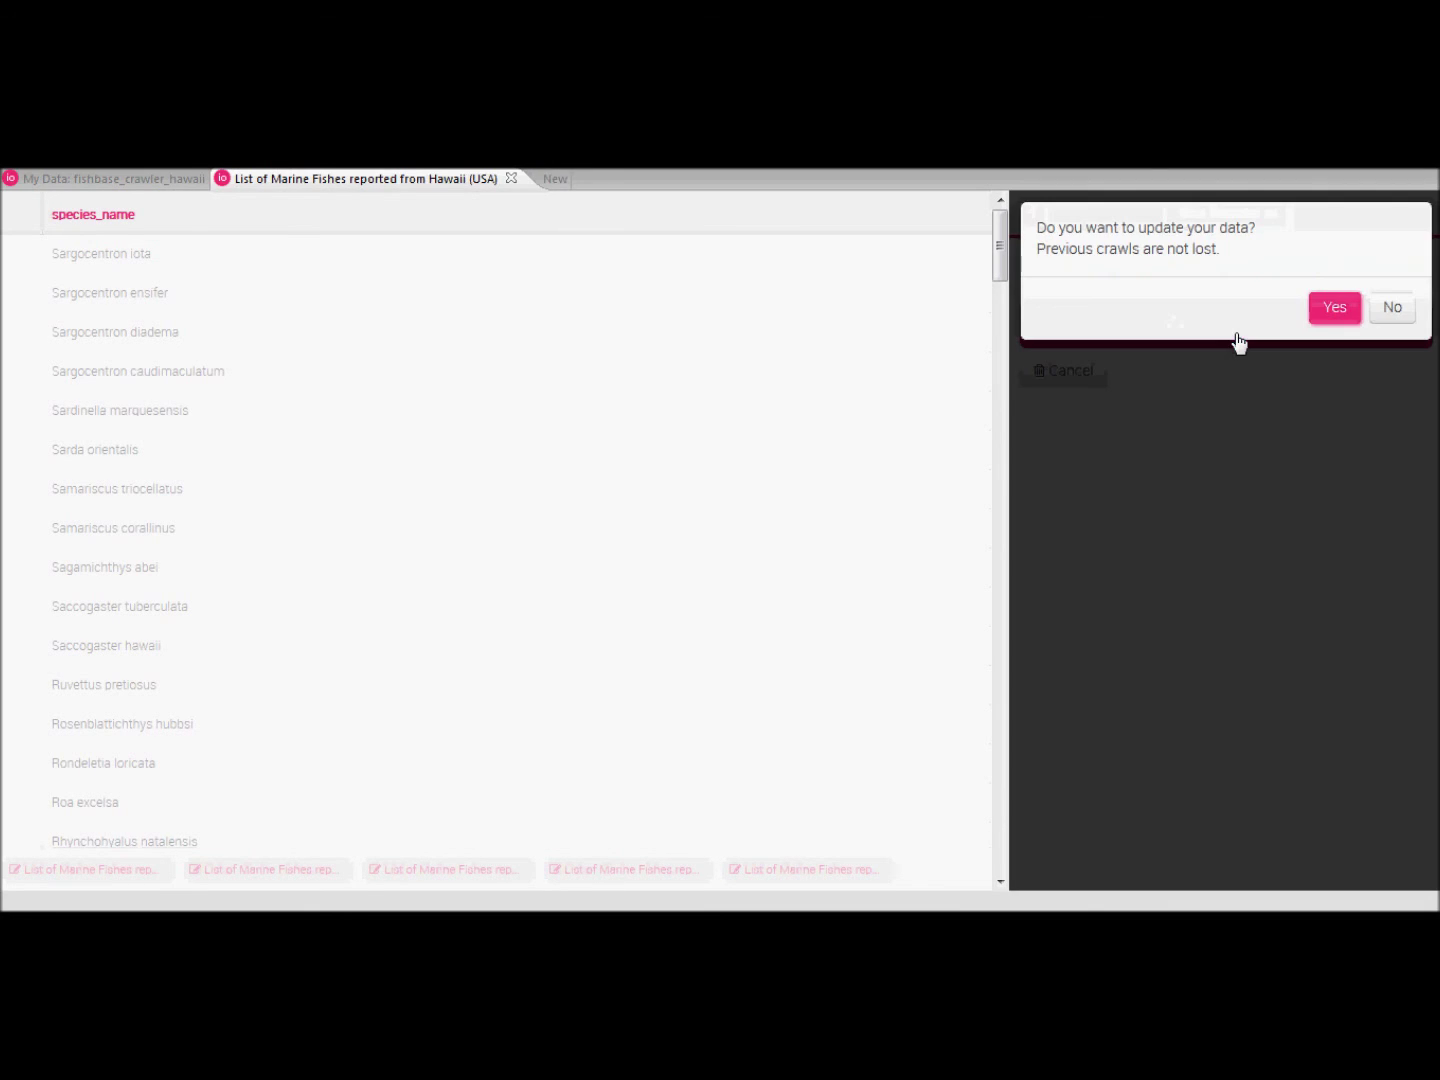
click(1345, 314)
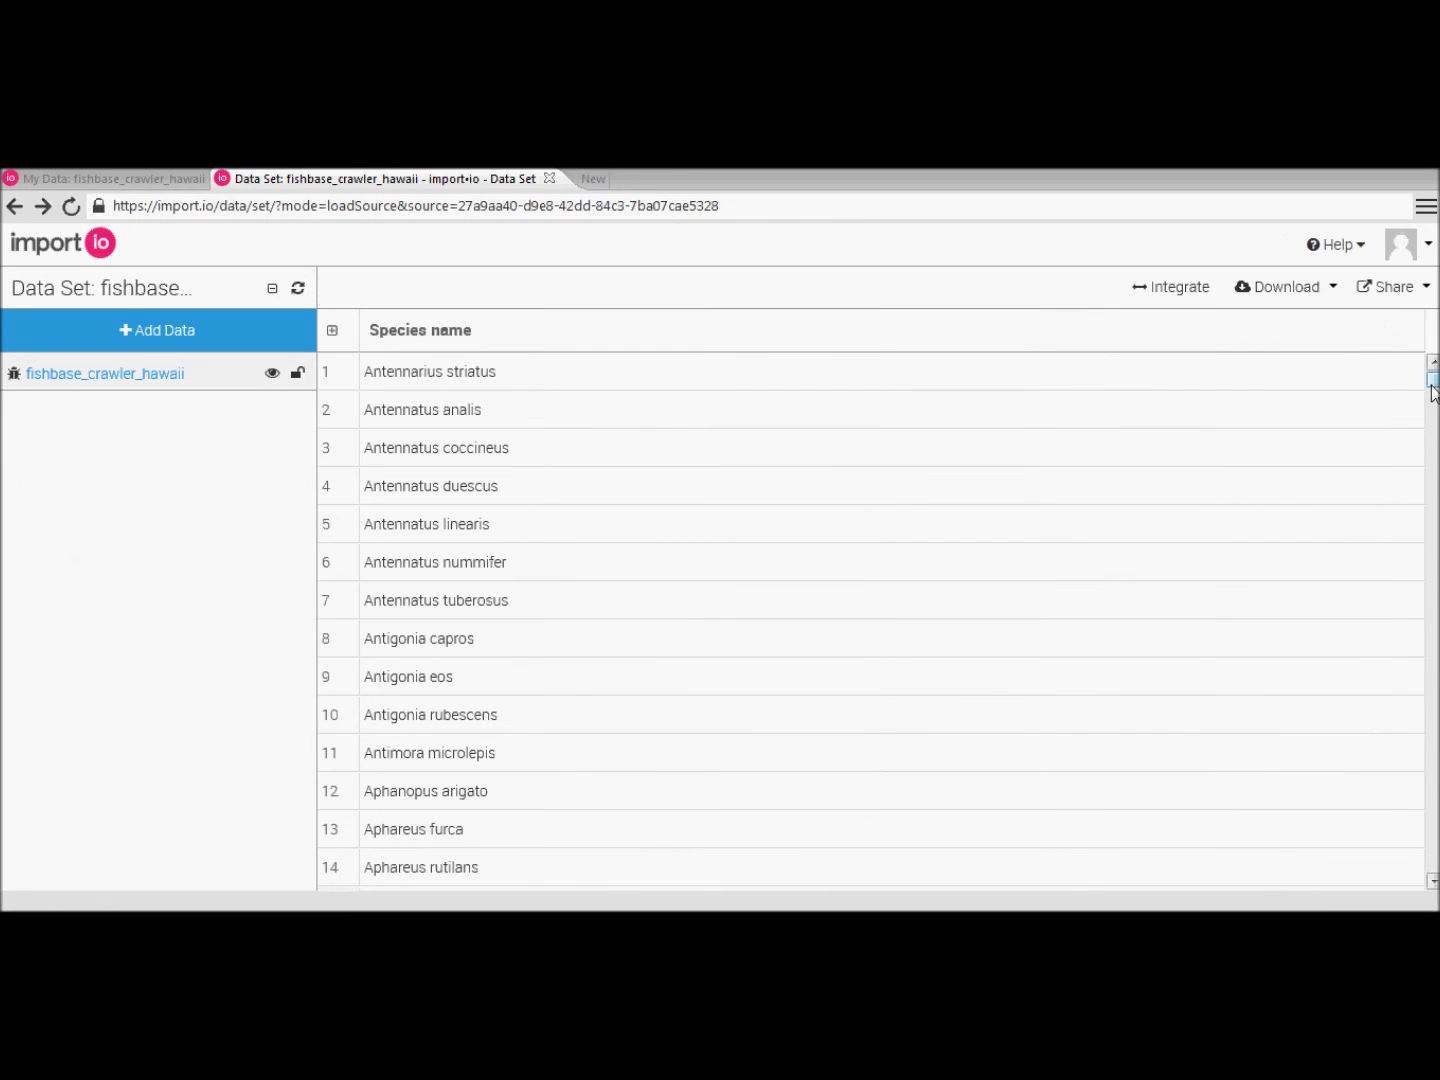
Scroll through all 1213 species rows, download them as CSV, and dismiss the Share menu
drag(1432, 392, 1434, 887)
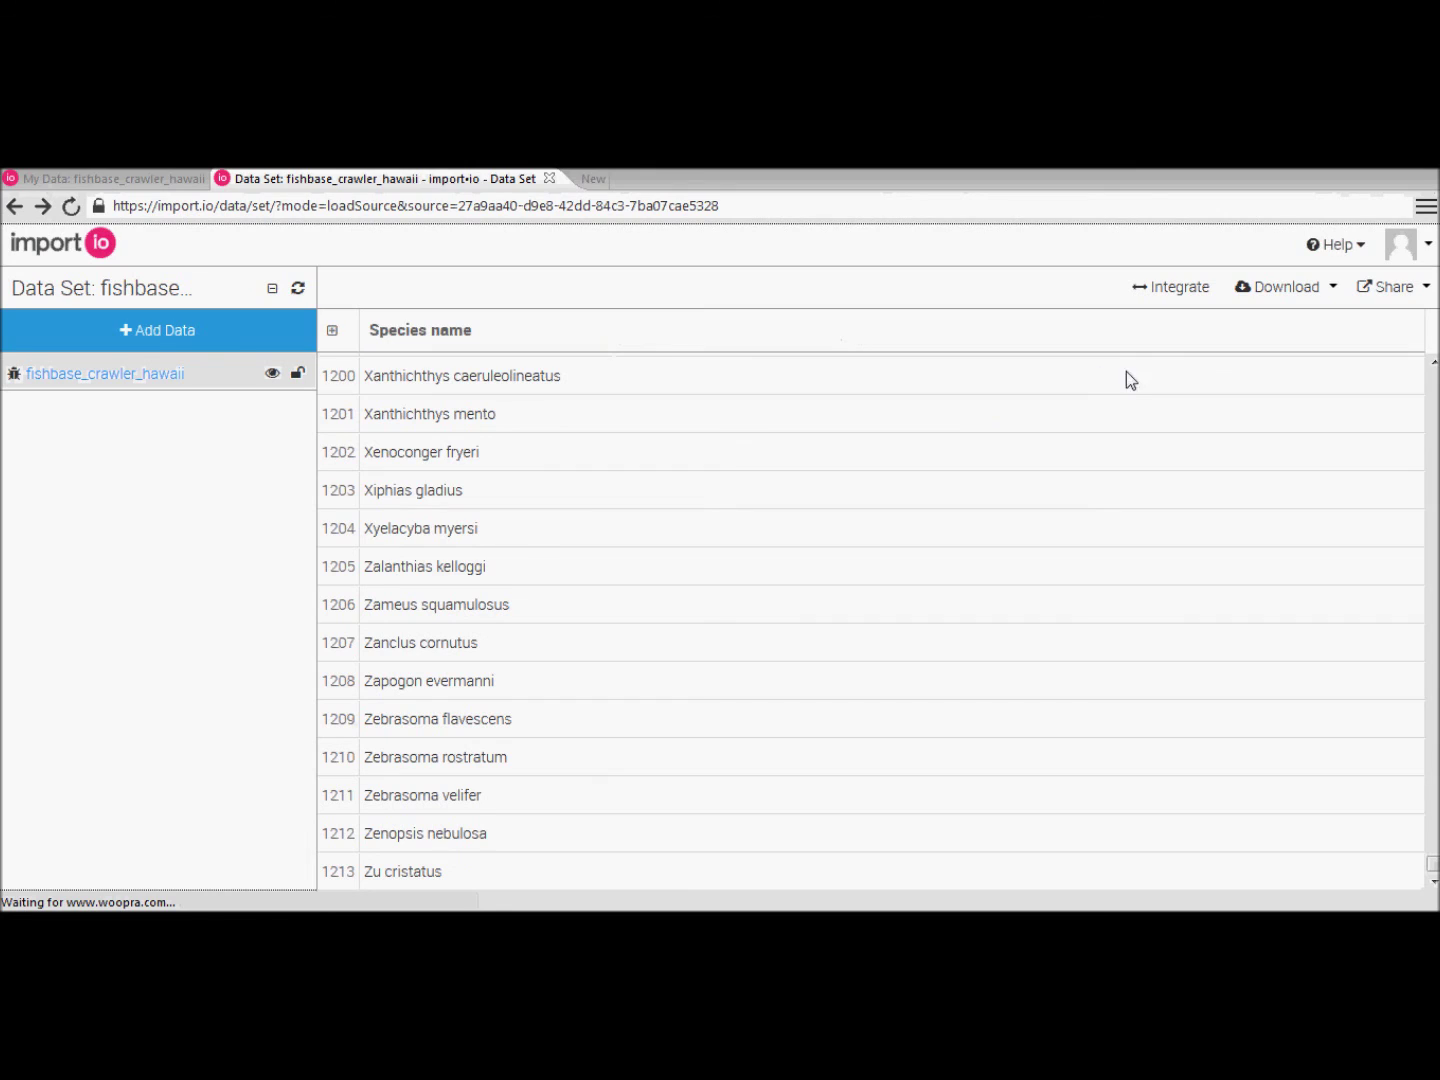
click(1319, 293)
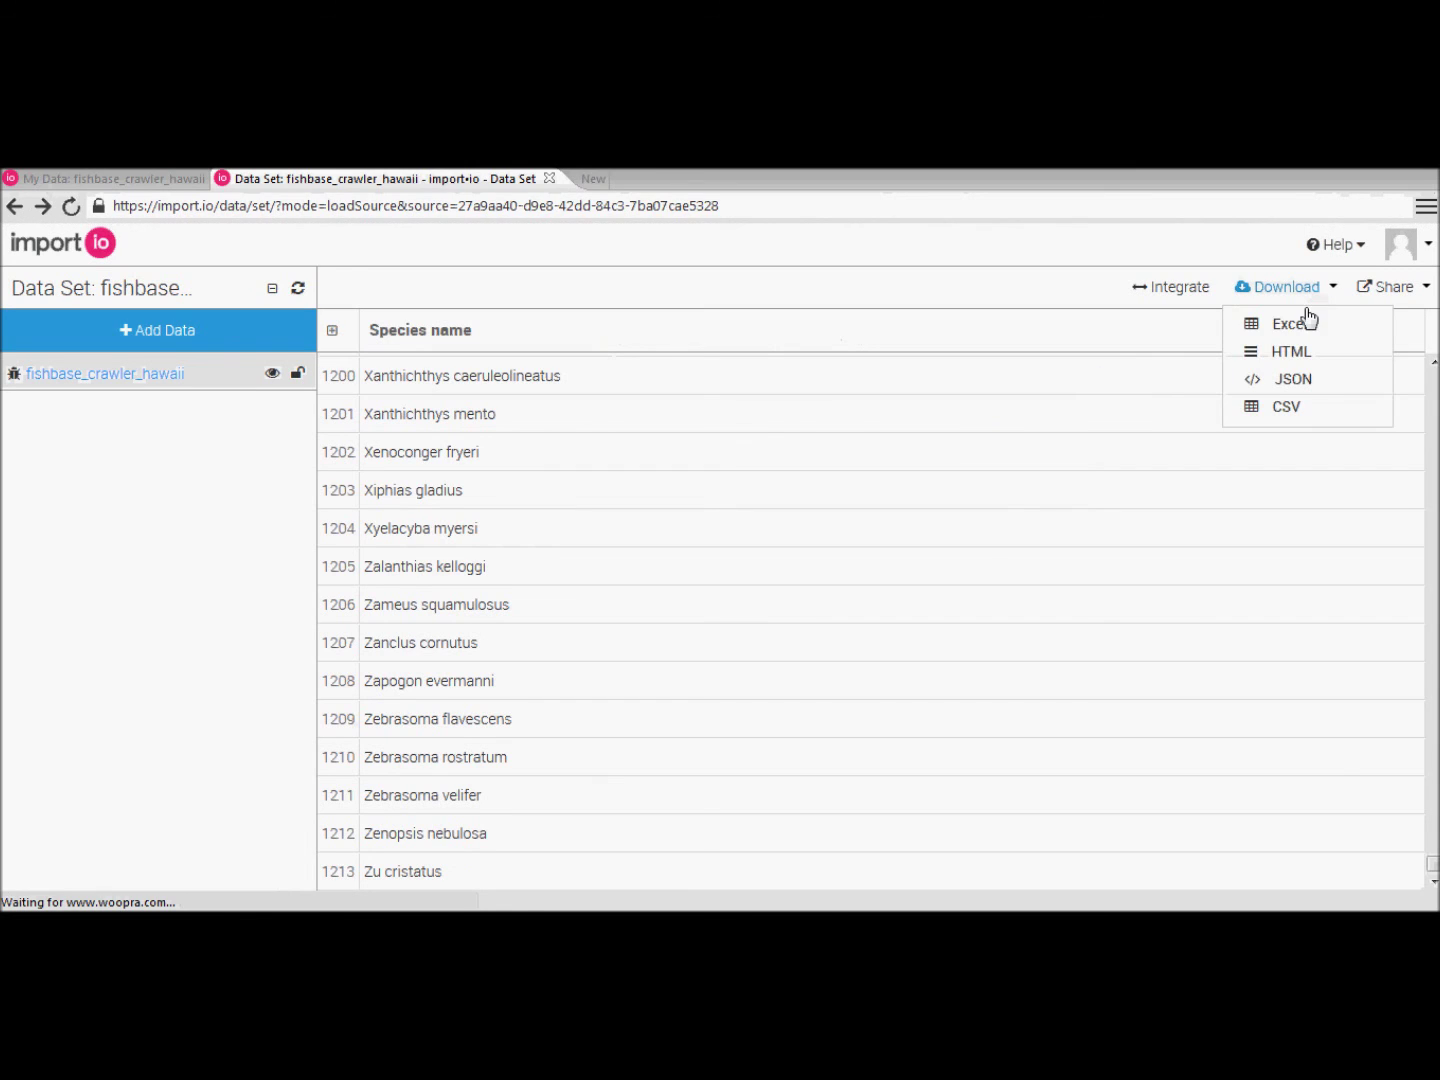
click(1293, 410)
click(1408, 294)
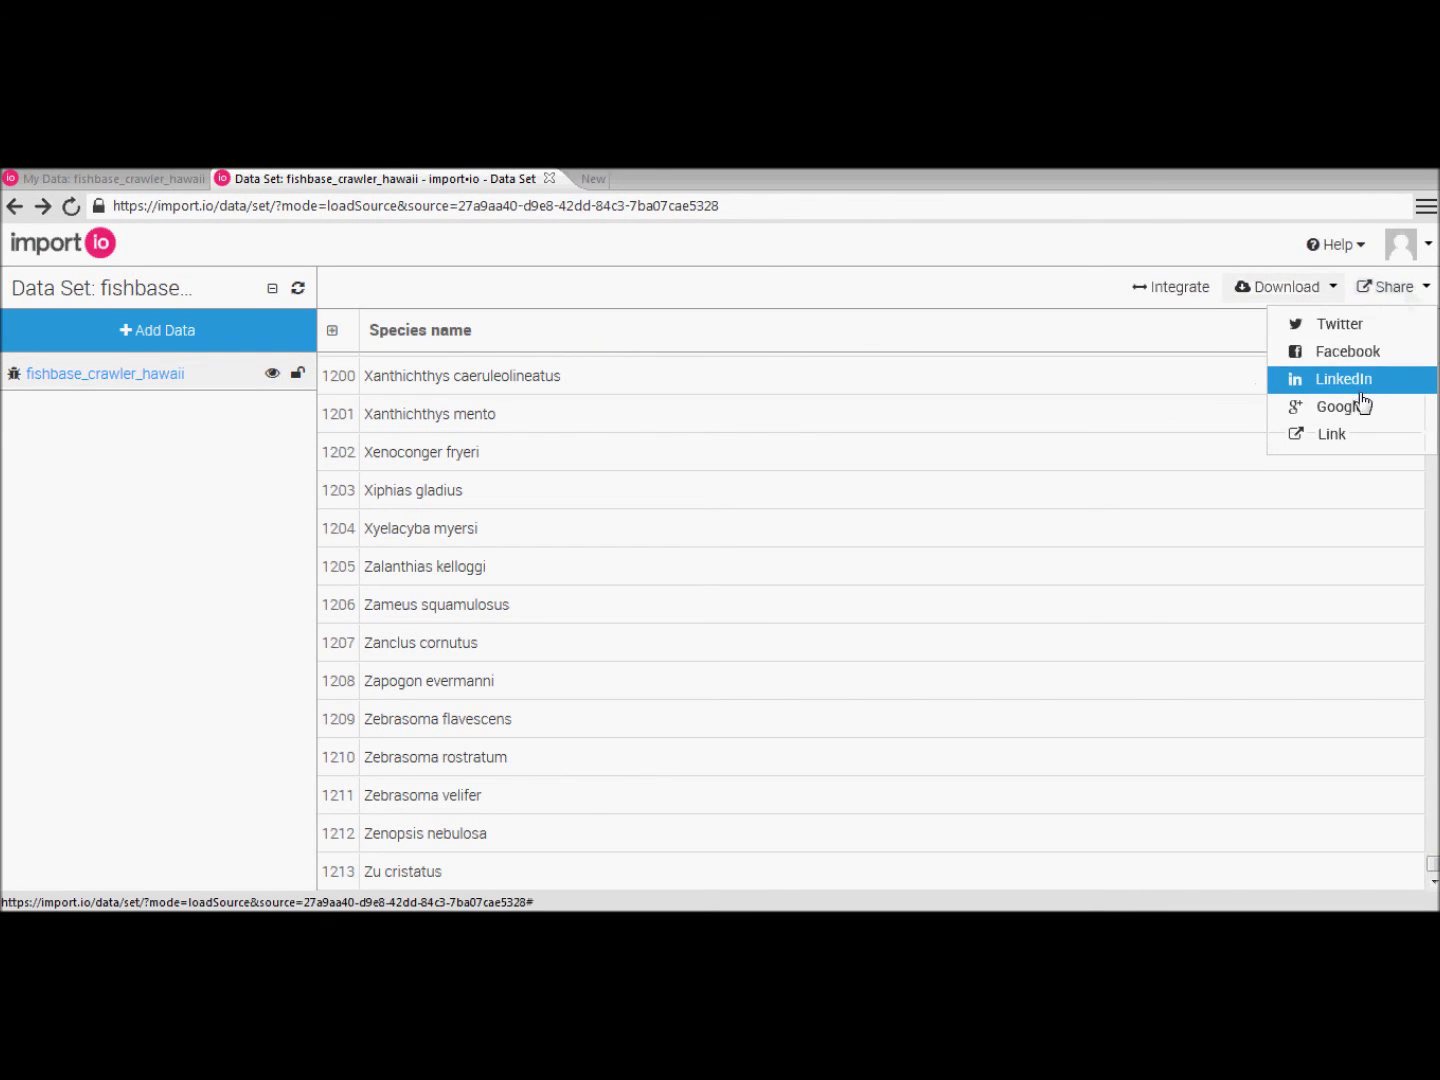
click(1209, 481)
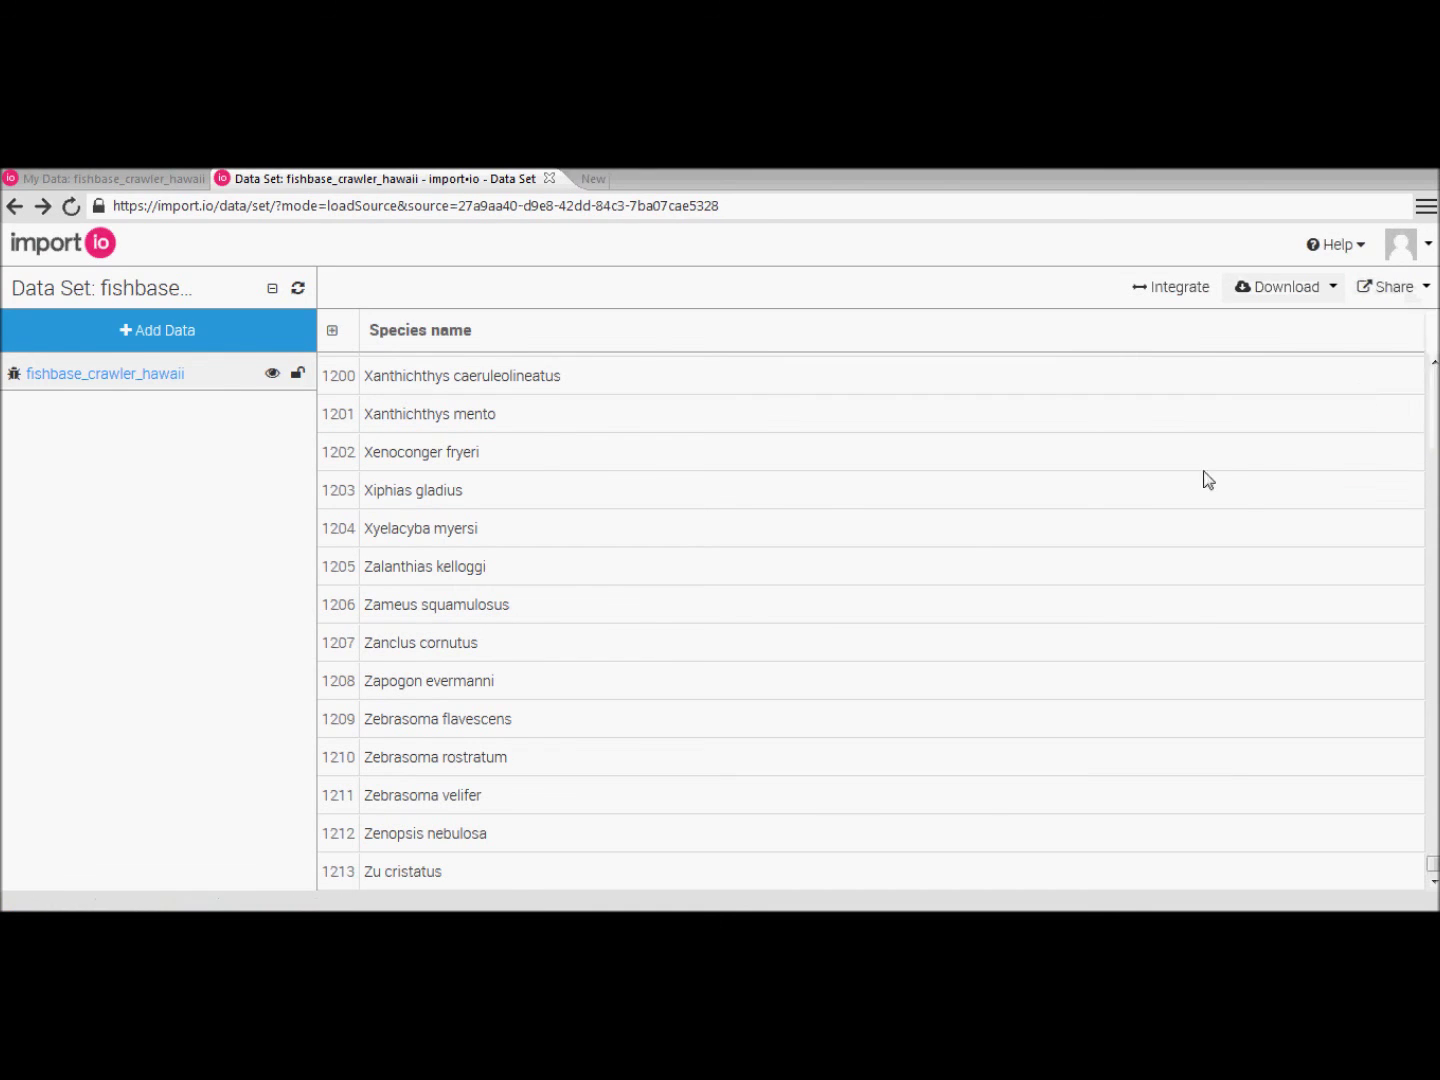